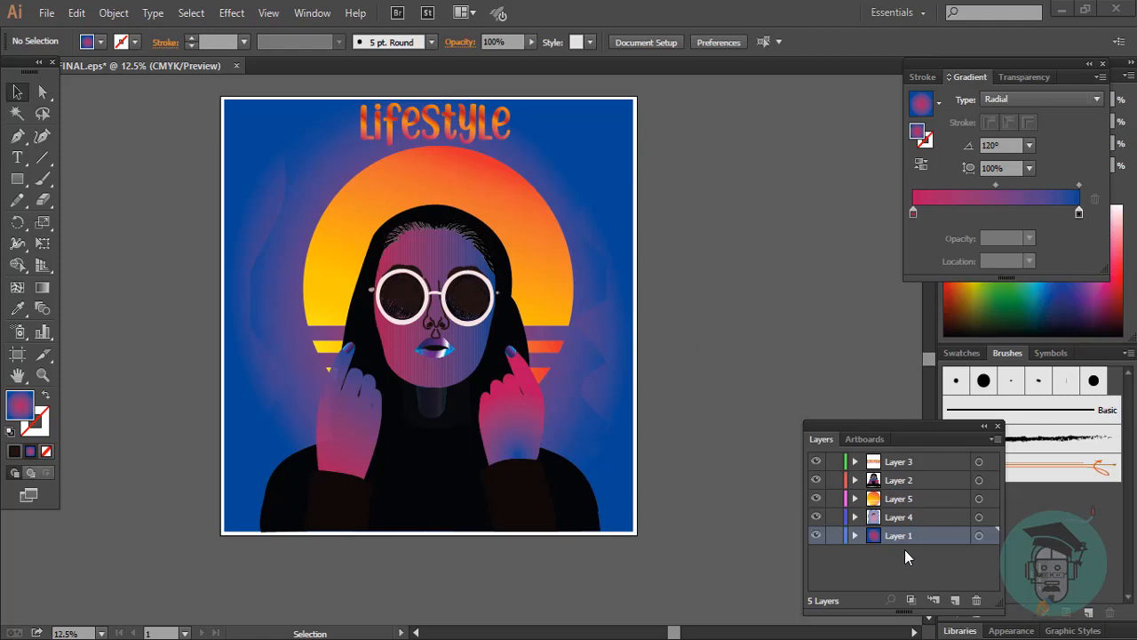
Step: Hide Layer 2 and show it again to check which artwork it contains
{"action": "left_click", "coordinate": [889, 481]}
{"action": "left_click", "coordinate": [816, 481]}
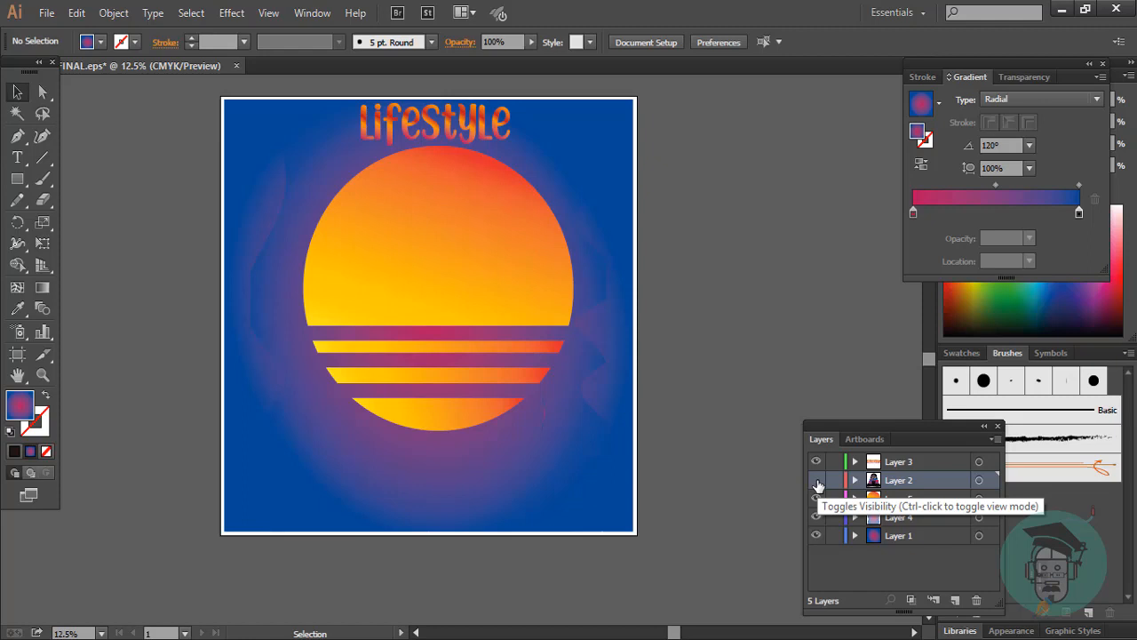
{"action": "left_click", "coordinate": [817, 481]}
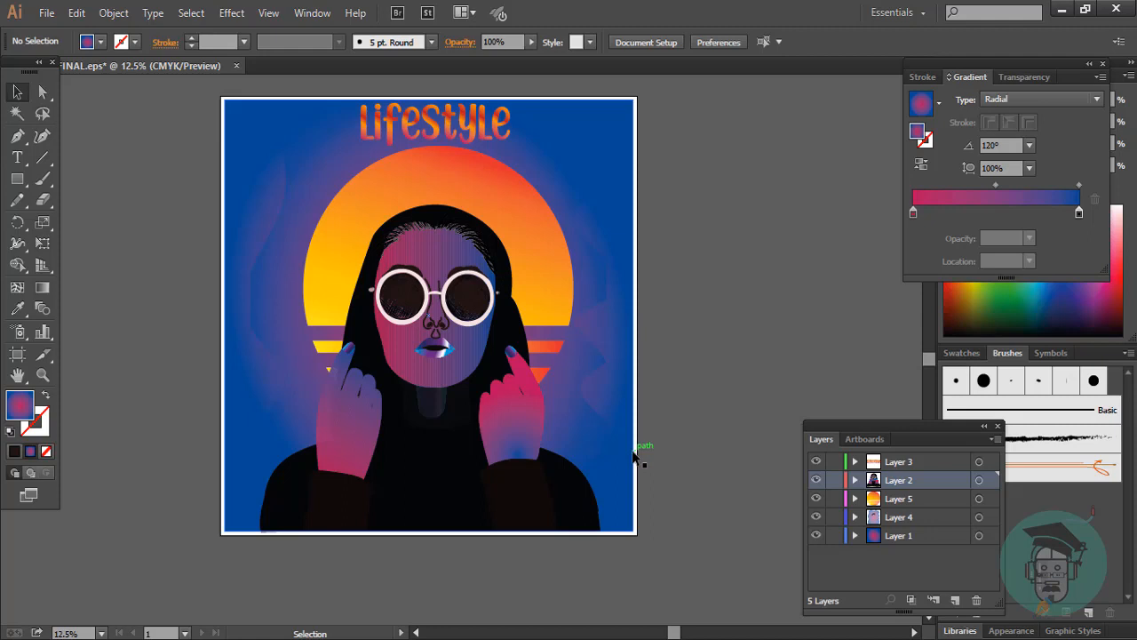
Step: Draw a short freehand Pencil stroke in the empty area beside the artboard and delete it
{"action": "key", "text": "ctrl+plus"}
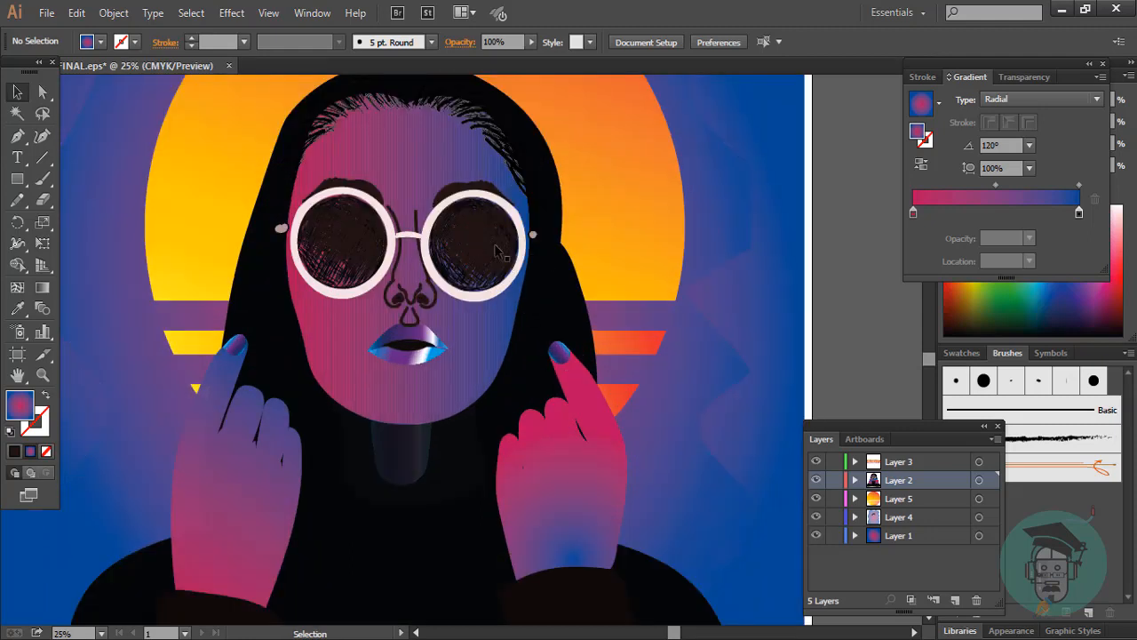
{"action": "left_click", "coordinate": [20, 204]}
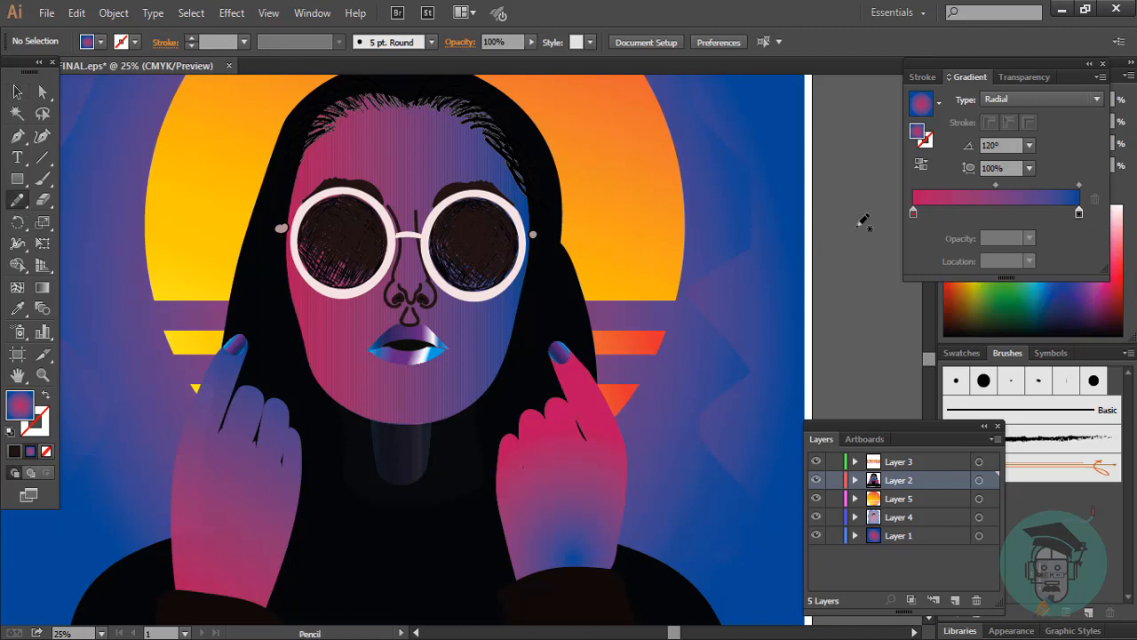
{"action": "left_click_drag", "start_coordinate": [857, 262], "coordinate": [871, 229]}
{"action": "left_click", "coordinate": [18, 92]}
{"action": "mouse_move", "coordinate": [893, 194]}
{"action": "left_mouse_down"}
{"action": "mouse_move", "coordinate": [843, 229]}
{"action": "mouse_move", "coordinate": [837, 283]}
{"action": "left_mouse_up"}
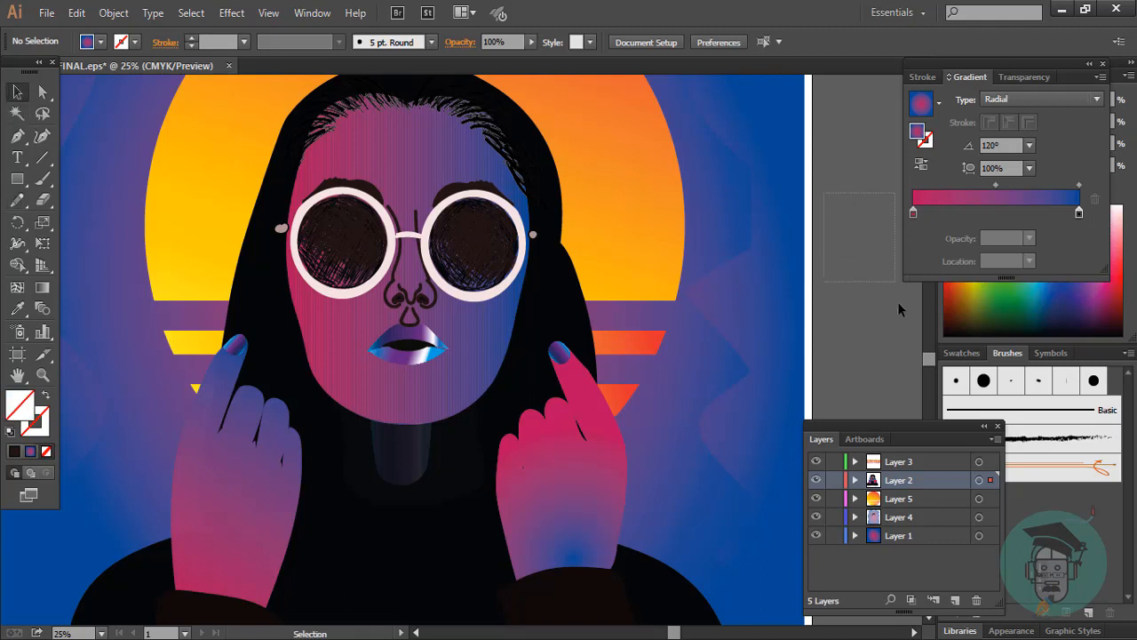
{"action": "key", "text": "Delete"}
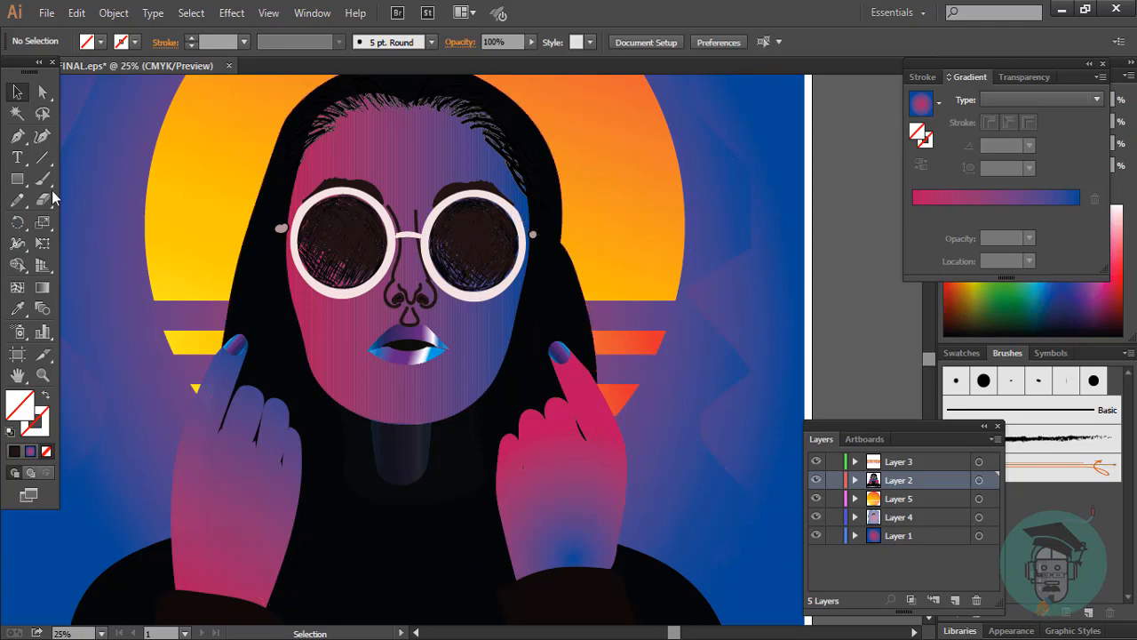
Step: Draw a circle beside the artboard with the Ellipse tool and give it a solid dark fill without a stroke
{"action": "left_click", "coordinate": [16, 179]}
{"action": "left_click", "coordinate": [62, 220]}
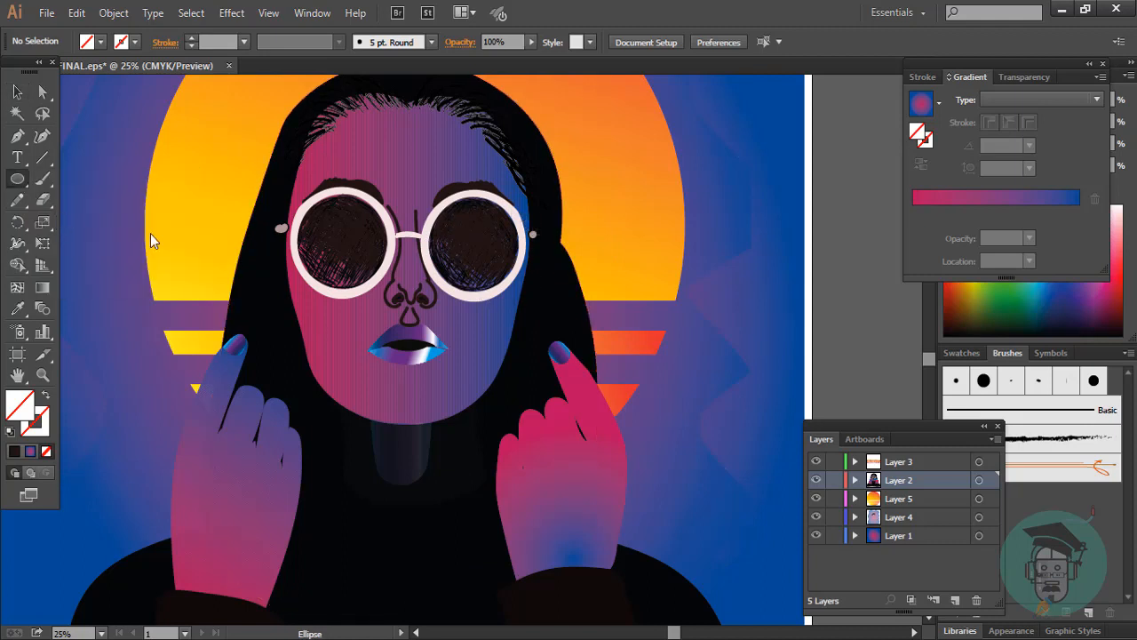
{"action": "left_click_drag", "start_coordinate": [835, 206], "coordinate": [878, 330]}
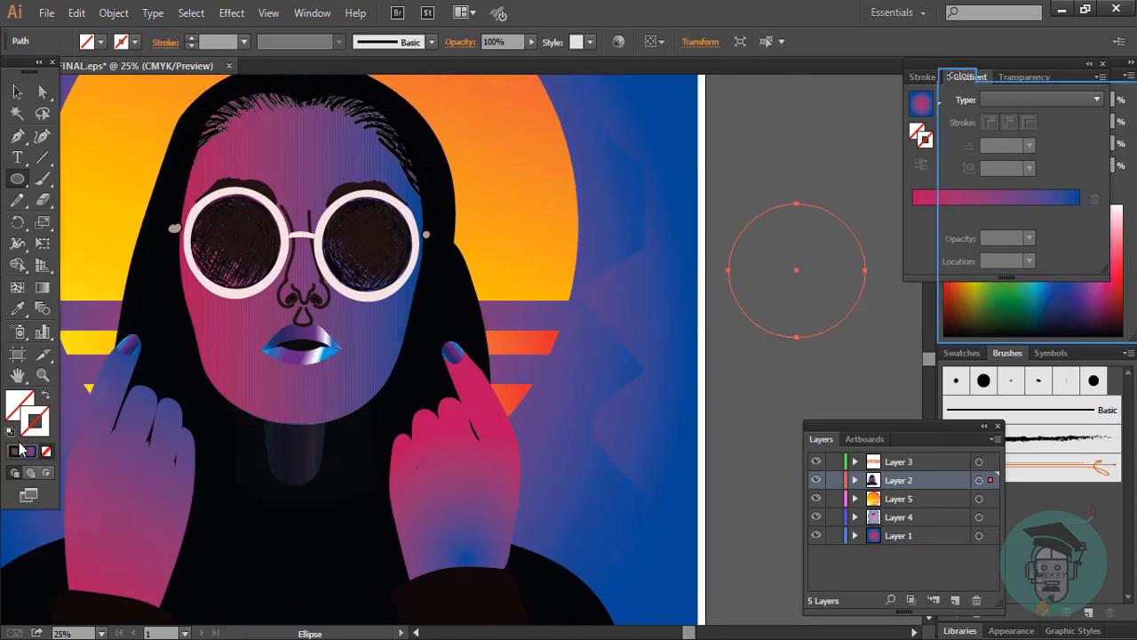
{"action": "left_click", "coordinate": [14, 450]}
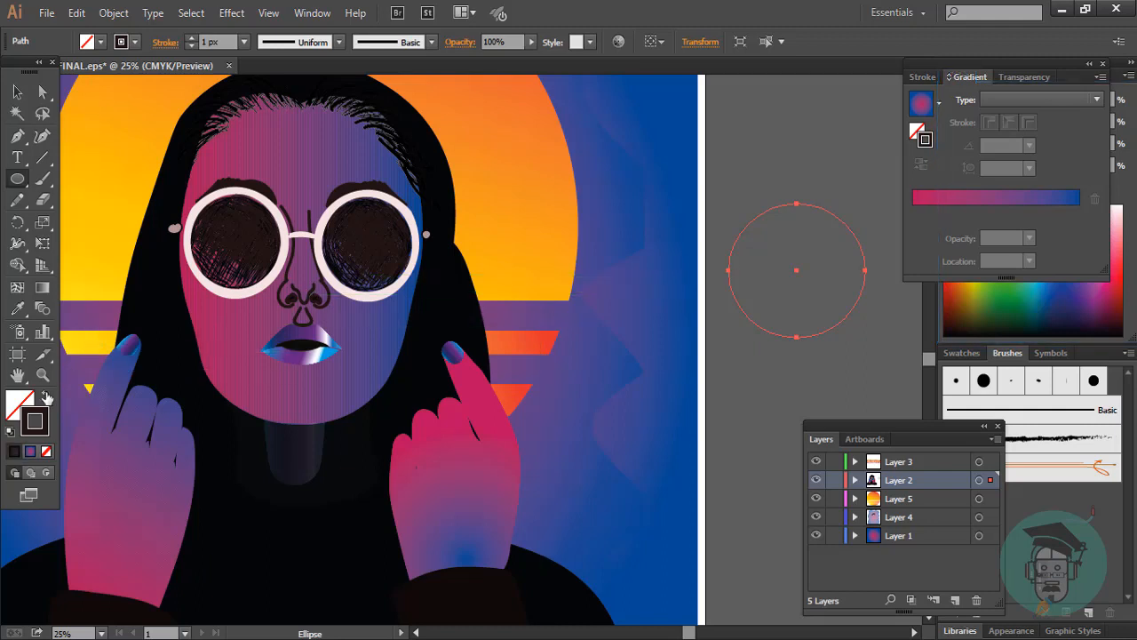
{"action": "left_click", "coordinate": [46, 395]}
{"action": "left_click", "coordinate": [17, 88]}
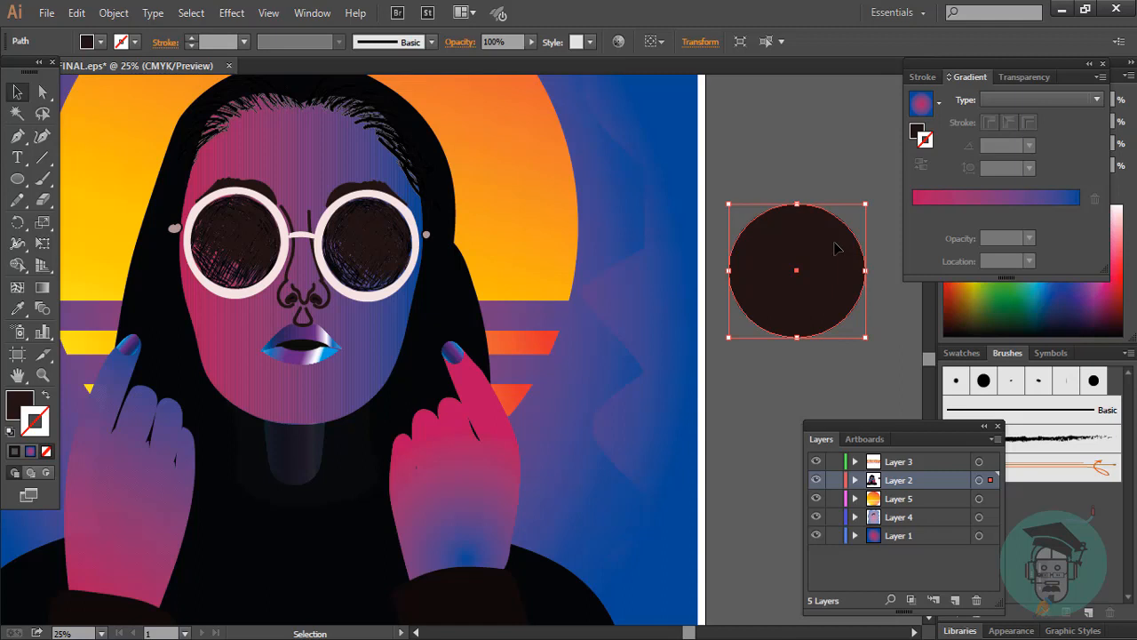
Step: Duplicate the dark circle, shrink the copy slightly and center it inside the original
{"action": "left_click_drag", "start_coordinate": [836, 258], "coordinate": [850, 130]}
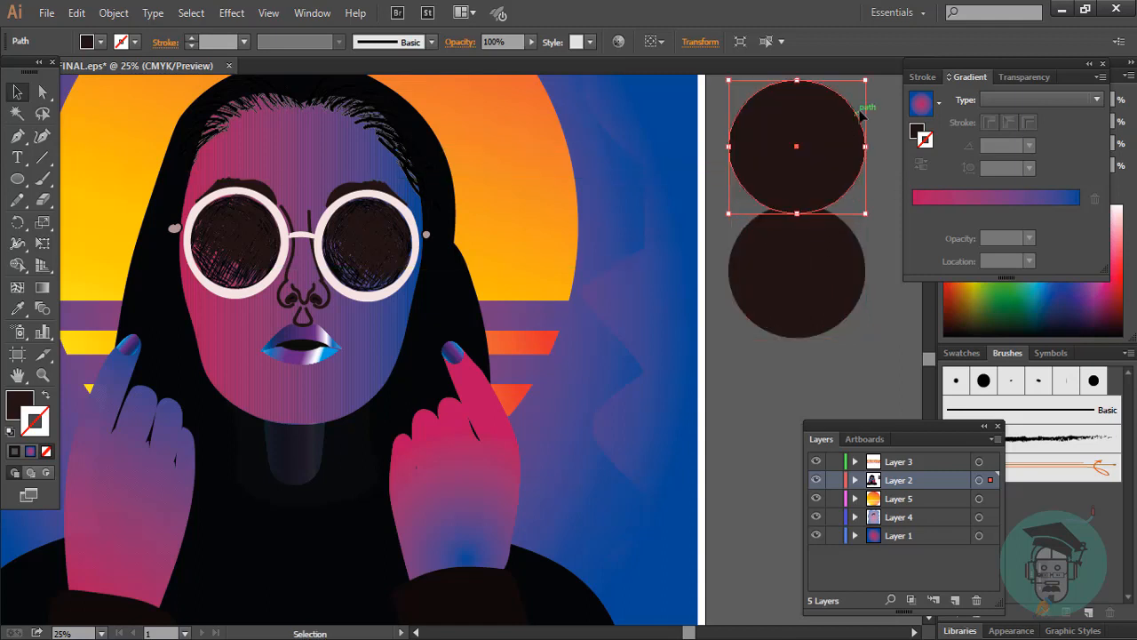
{"action": "left_click_drag", "start_coordinate": [867, 81], "coordinate": [839, 106]}
{"action": "left_click_drag", "start_coordinate": [808, 150], "coordinate": [807, 276]}
{"action": "left_click_drag", "start_coordinate": [842, 233], "coordinate": [855, 219]}
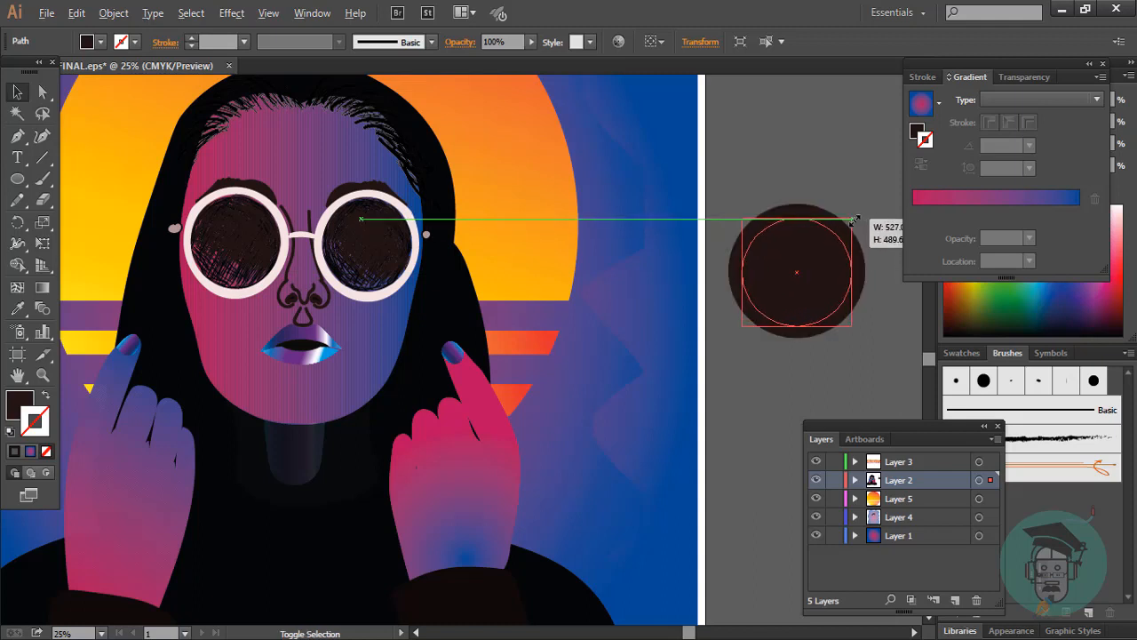
{"action": "left_click", "coordinate": [847, 173]}
Step: Cut the inner circle out of the outer one with the Shape Builder, leaving a ring
{"action": "left_click_drag", "start_coordinate": [785, 170], "coordinate": [869, 342]}
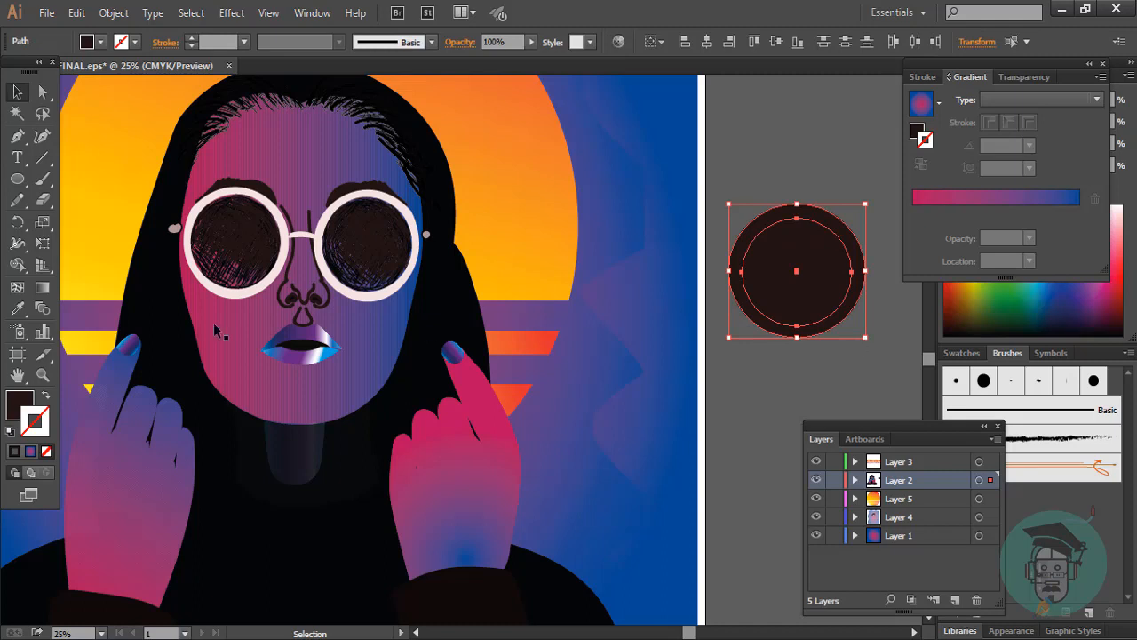
{"action": "left_click", "coordinate": [17, 263]}
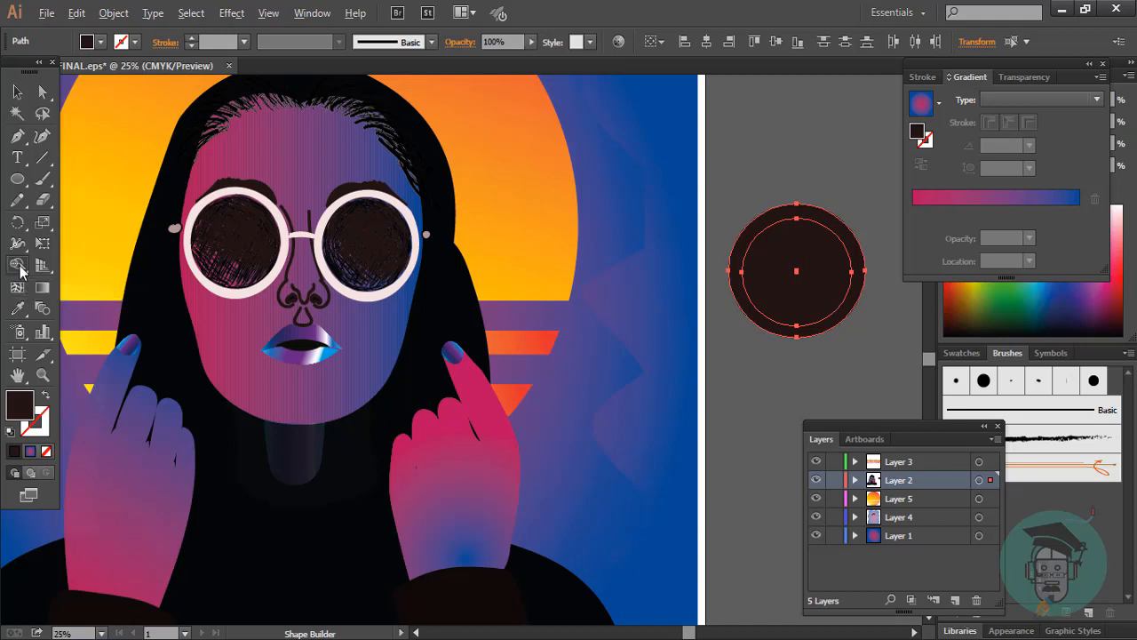
{"action": "key", "text": "alt"}
{"action": "left_click", "coordinate": [20, 269]}
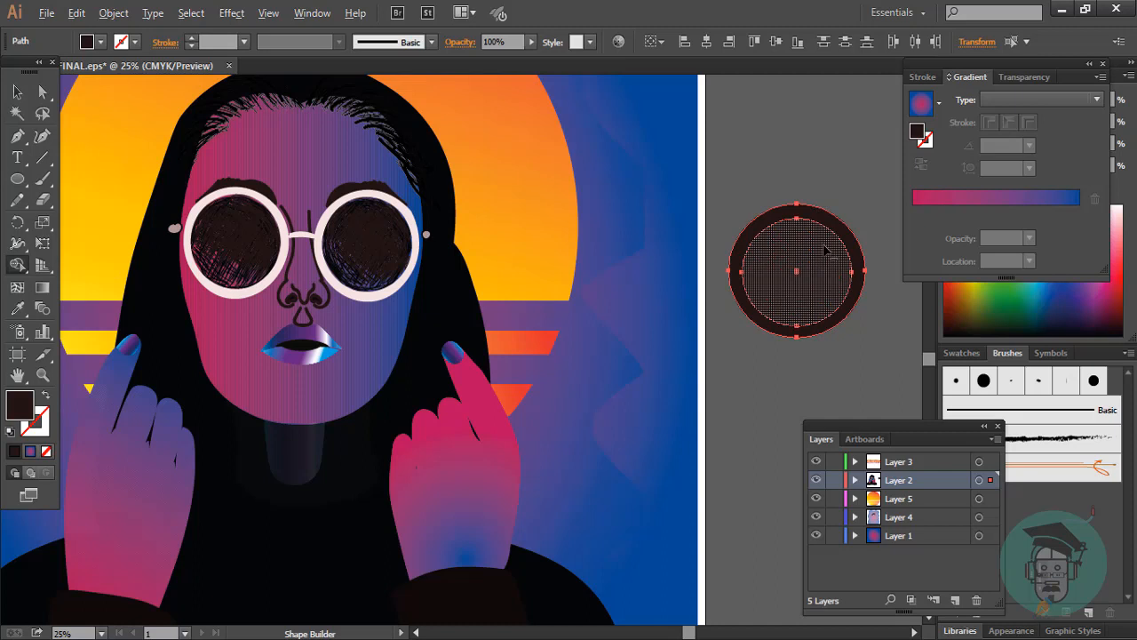
{"action": "mouse_move", "coordinate": [824, 246]}
{"action": "left_mouse_down"}
{"action": "mouse_move", "coordinate": [794, 302]}
{"action": "mouse_move", "coordinate": [809, 300]}
{"action": "left_mouse_up"}
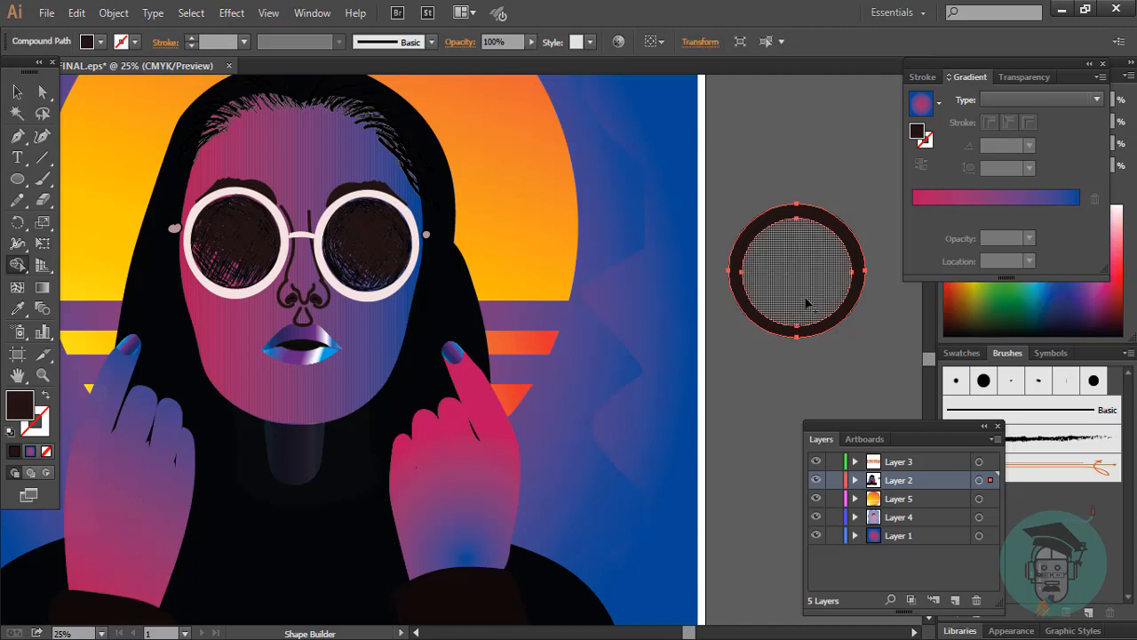
{"action": "key", "text": "v"}
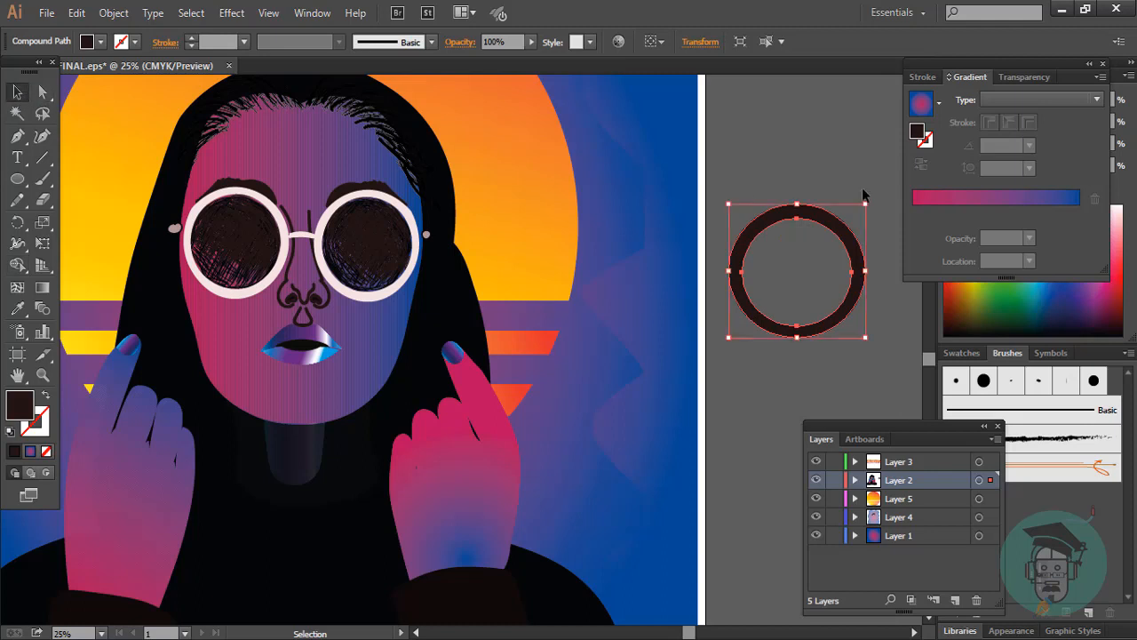
Step: Recolor the ring with the pale pink of the sunglasses frame using the Eyedropper
{"action": "left_click", "coordinate": [865, 194]}
{"action": "left_click", "coordinate": [802, 214]}
{"action": "left_click", "coordinate": [17, 309]}
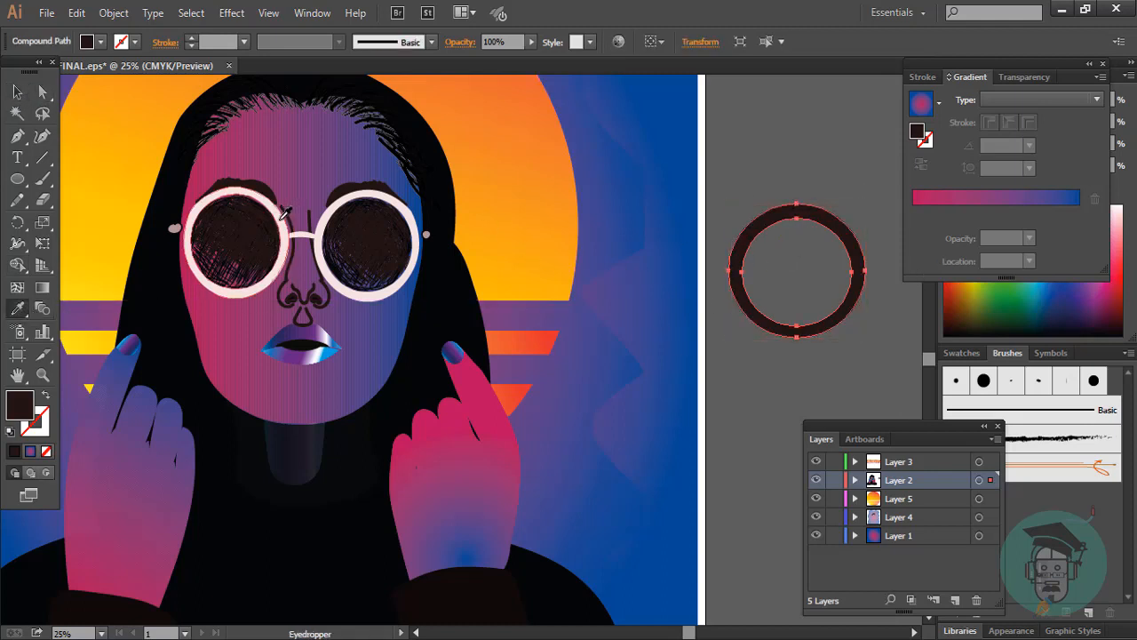
{"action": "left_click", "coordinate": [324, 227]}
{"action": "left_click", "coordinate": [17, 92]}
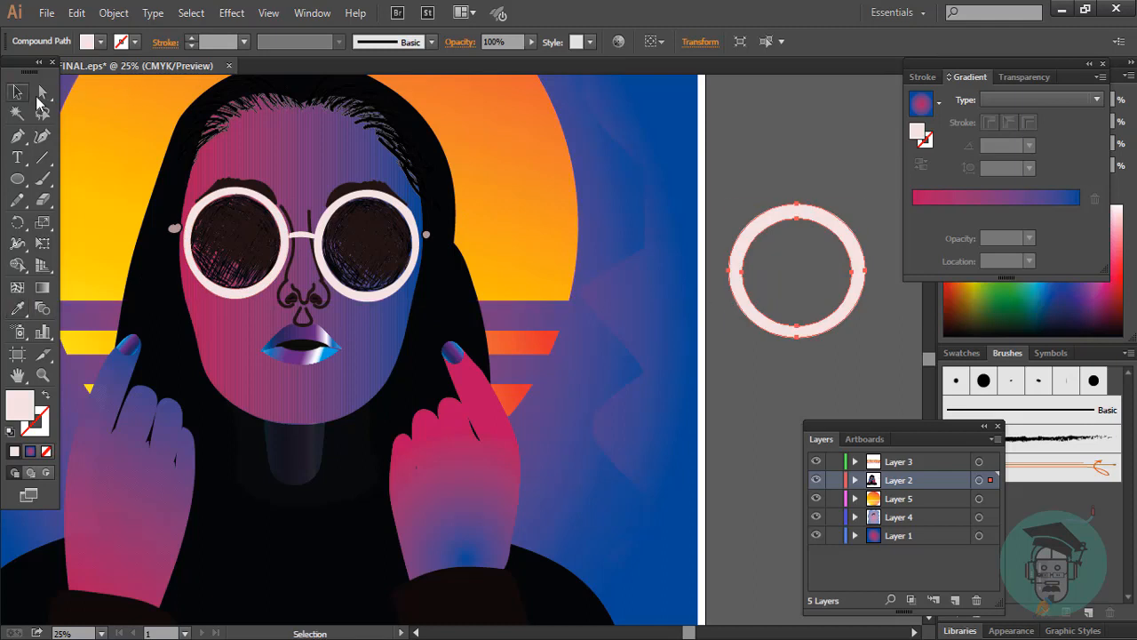
{"action": "left_click", "coordinate": [899, 283]}
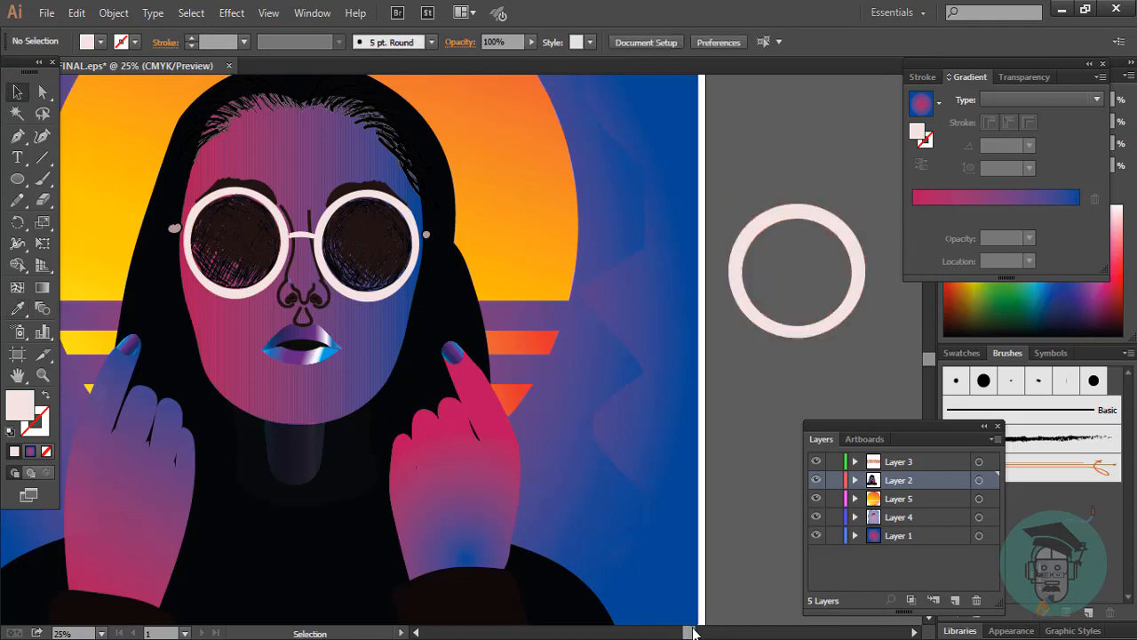
Step: Duplicate the ring sideways to make a pair of round frames, and delete both rings
{"action": "left_click_drag", "start_coordinate": [691, 632], "coordinate": [711, 632]}
{"action": "left_click", "coordinate": [705, 313]}
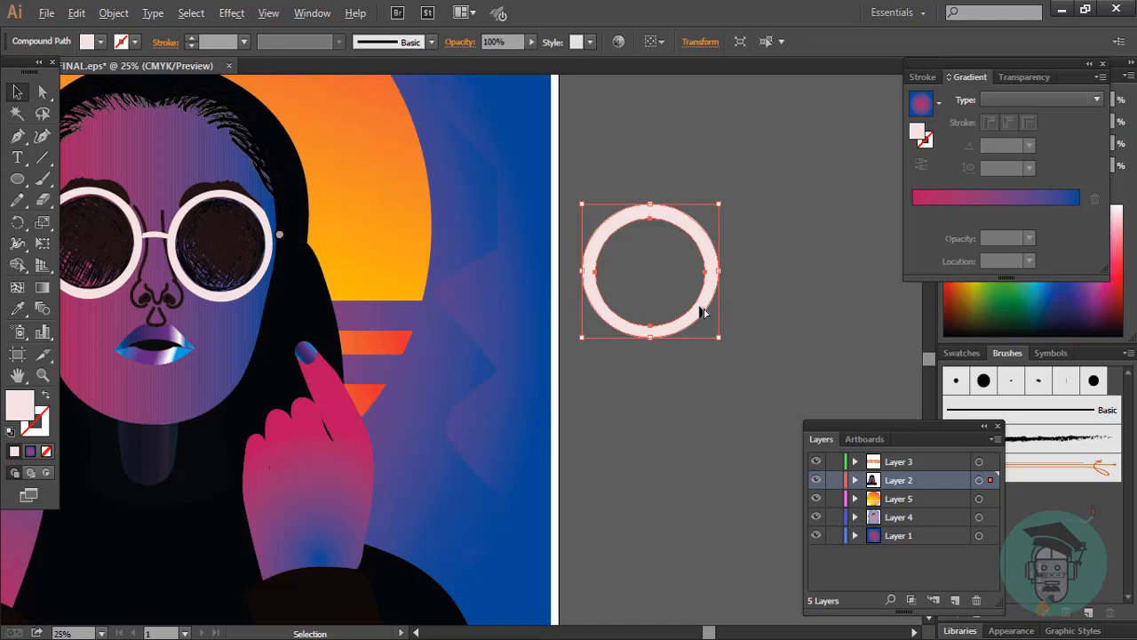
{"action": "left_click_drag", "start_coordinate": [702, 313], "coordinate": [878, 317]}
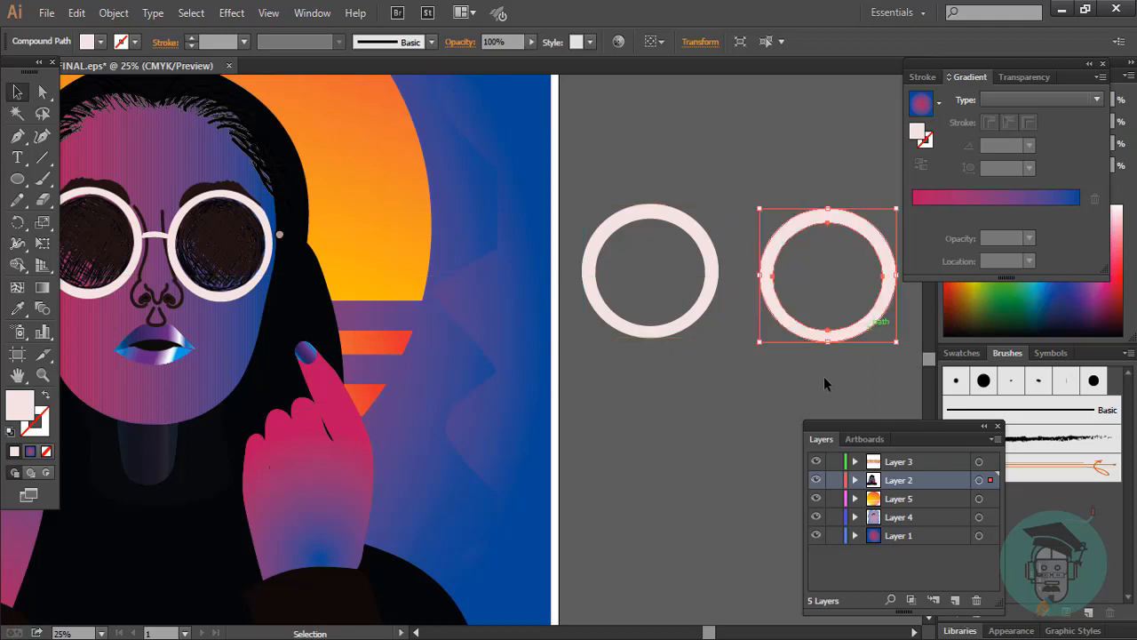
{"action": "left_click_drag", "start_coordinate": [626, 179], "coordinate": [882, 355]}
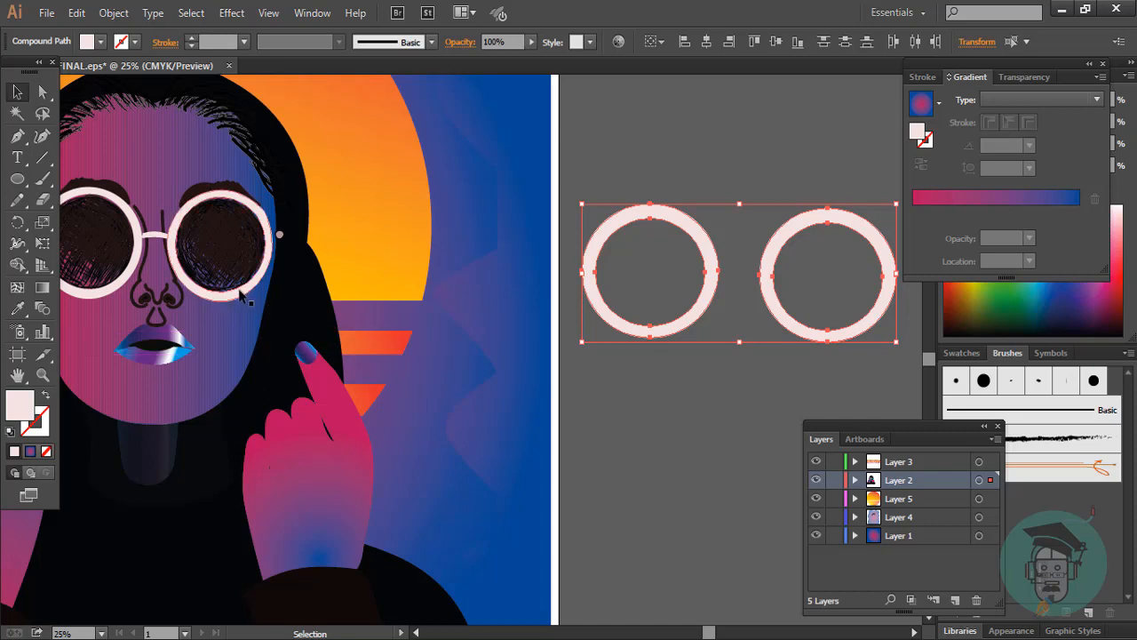
{"action": "key", "text": "Delete"}
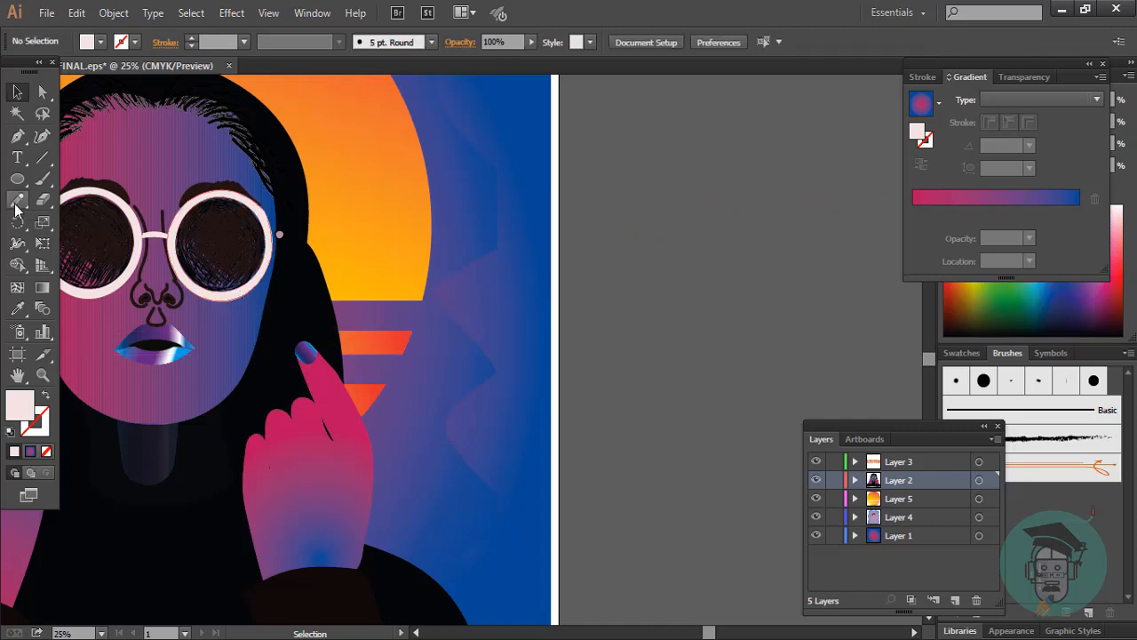
Step: Try the Orange, Yellow gradient preset on the upper lip, and undo it
{"action": "left_click_drag", "start_coordinate": [709, 632], "coordinate": [680, 634]}
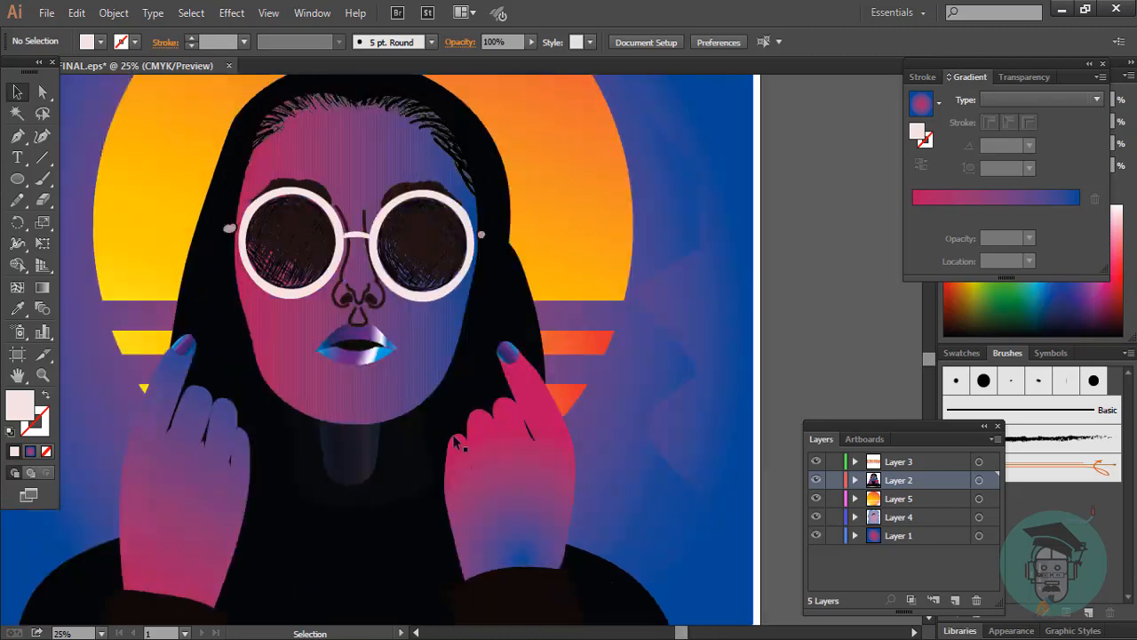
{"action": "left_click", "coordinate": [375, 341]}
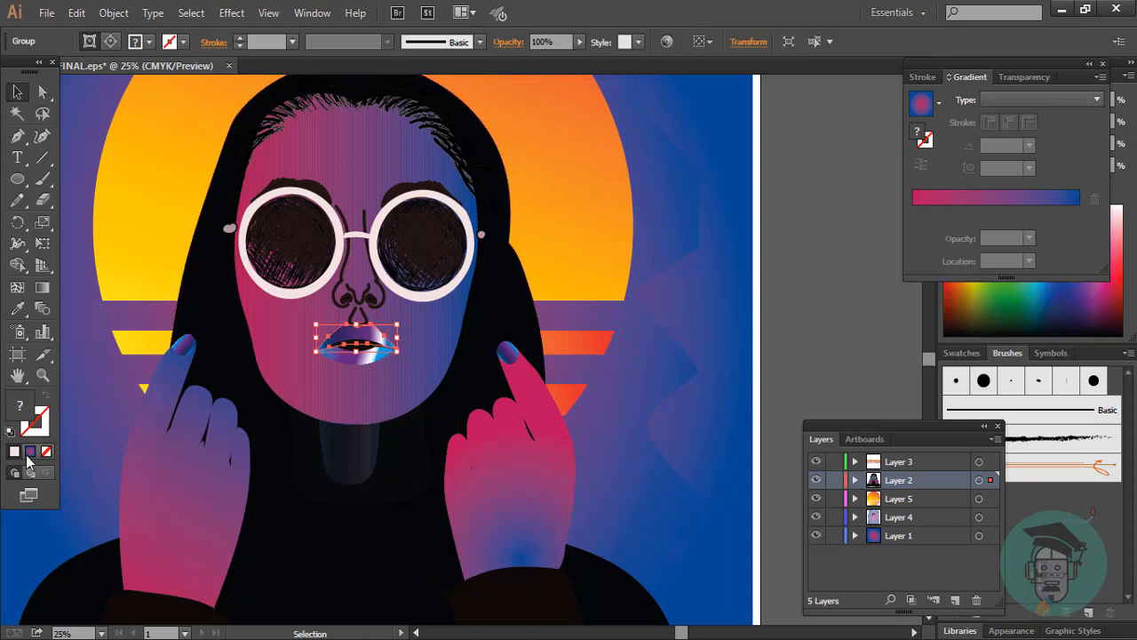
{"action": "left_click", "coordinate": [938, 103]}
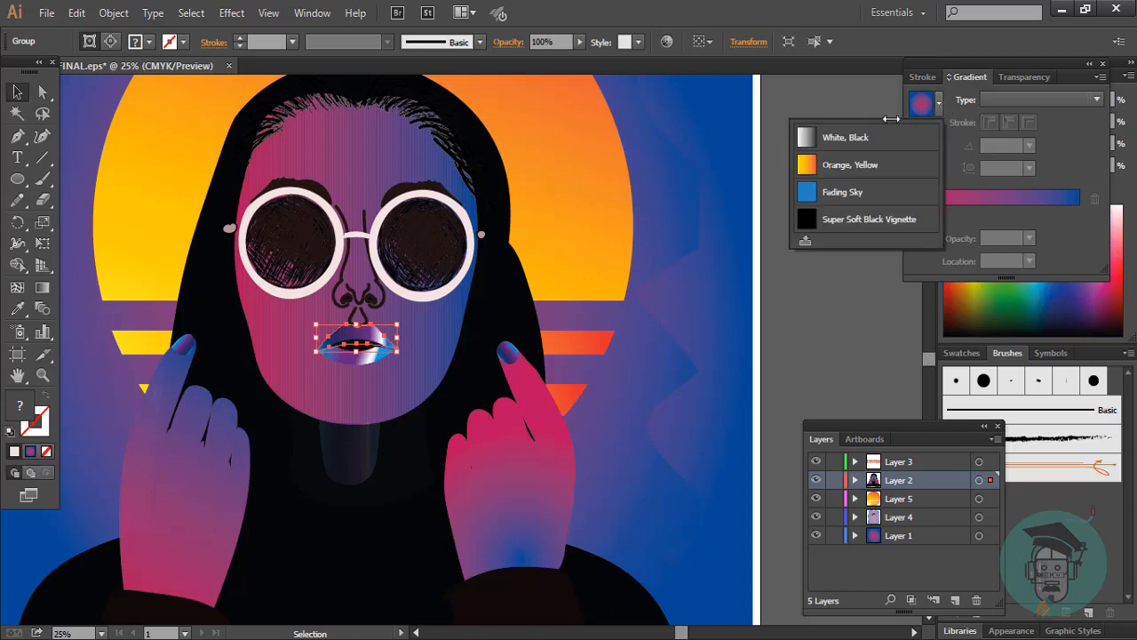
{"action": "left_click", "coordinate": [813, 169]}
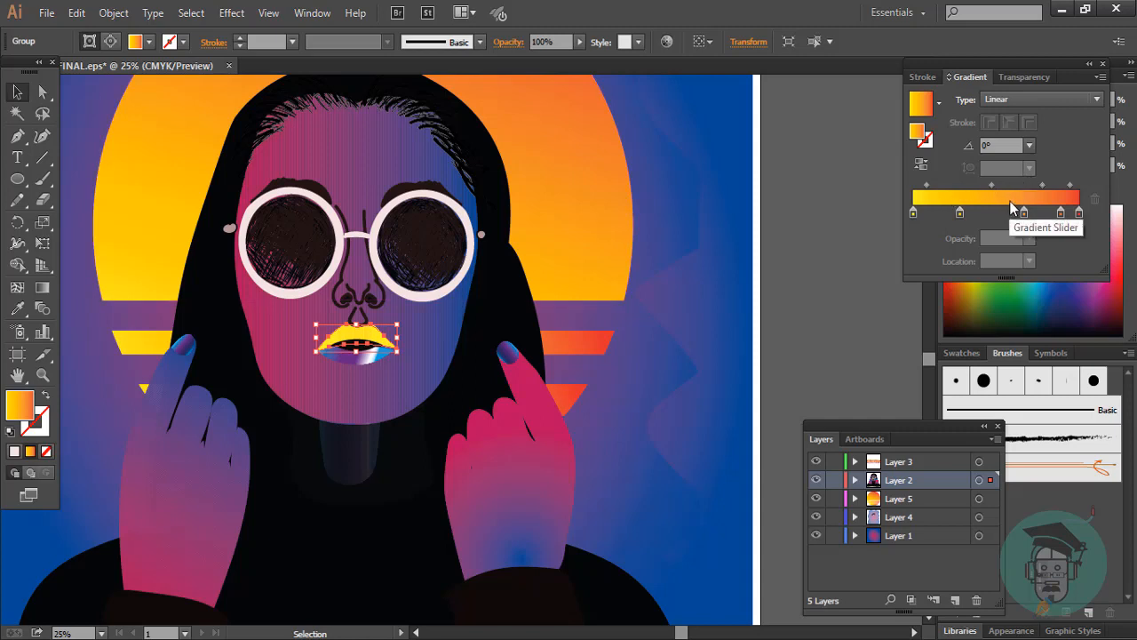
{"action": "key", "text": "ctrl+z"}
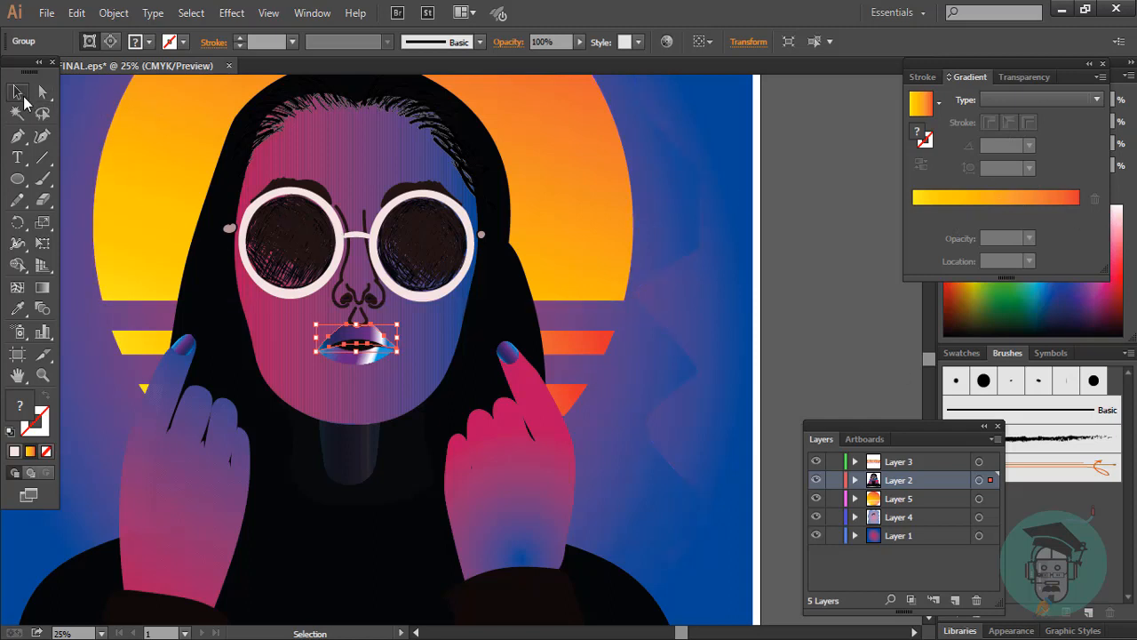
{"action": "left_click", "coordinate": [885, 264]}
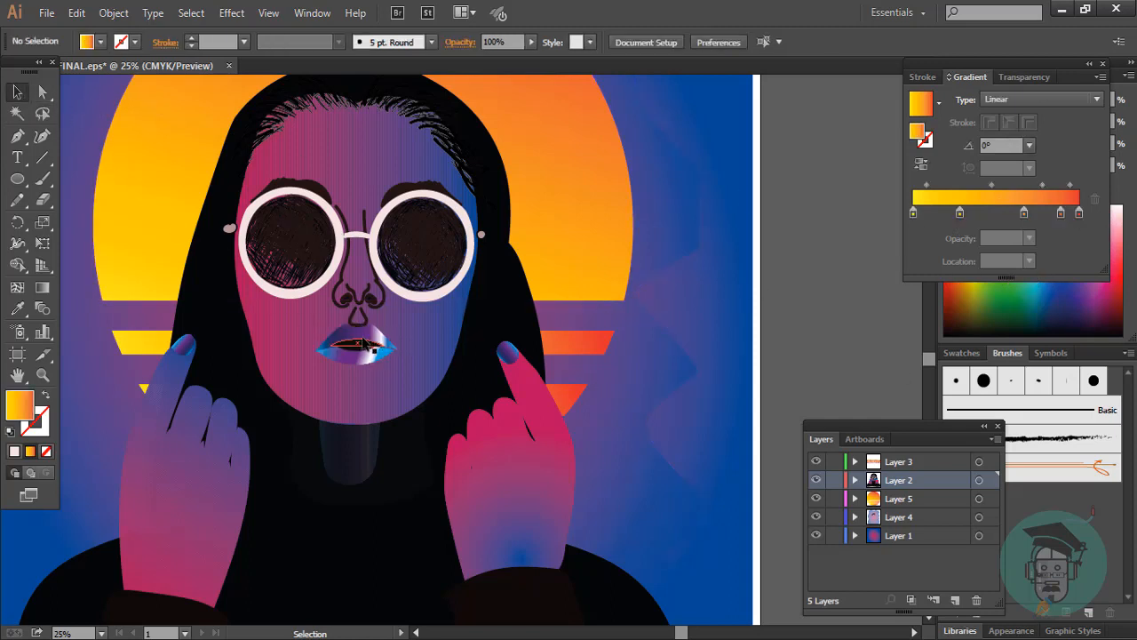
Step: Select the upper lip group and examine its transparency and stroke settings
{"action": "left_click", "coordinate": [371, 345]}
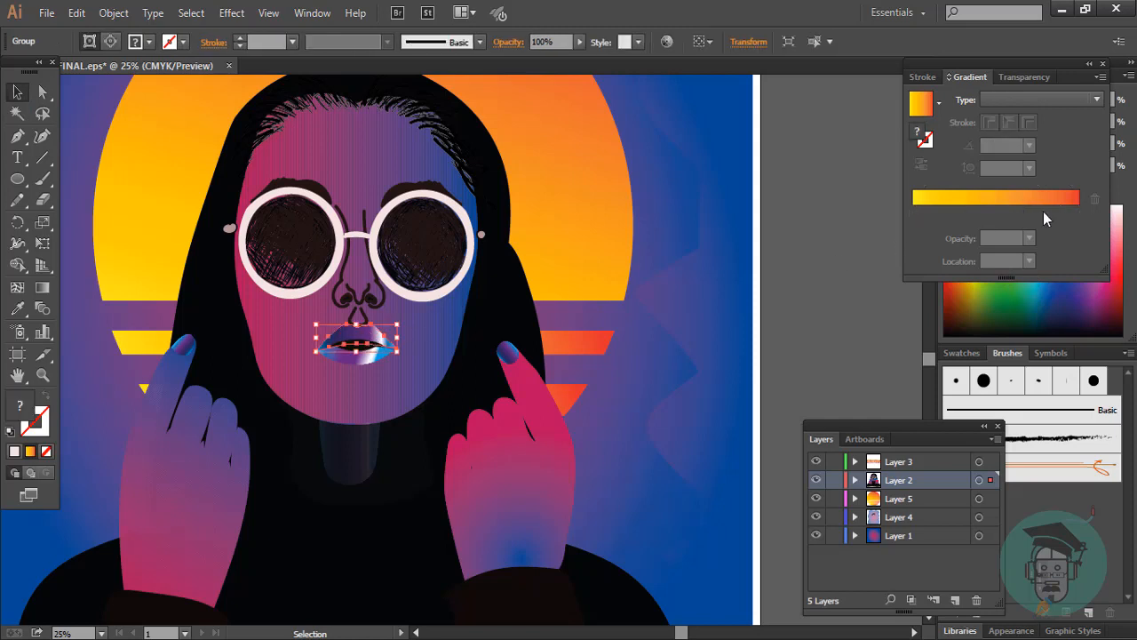
{"action": "left_click", "coordinate": [1030, 79]}
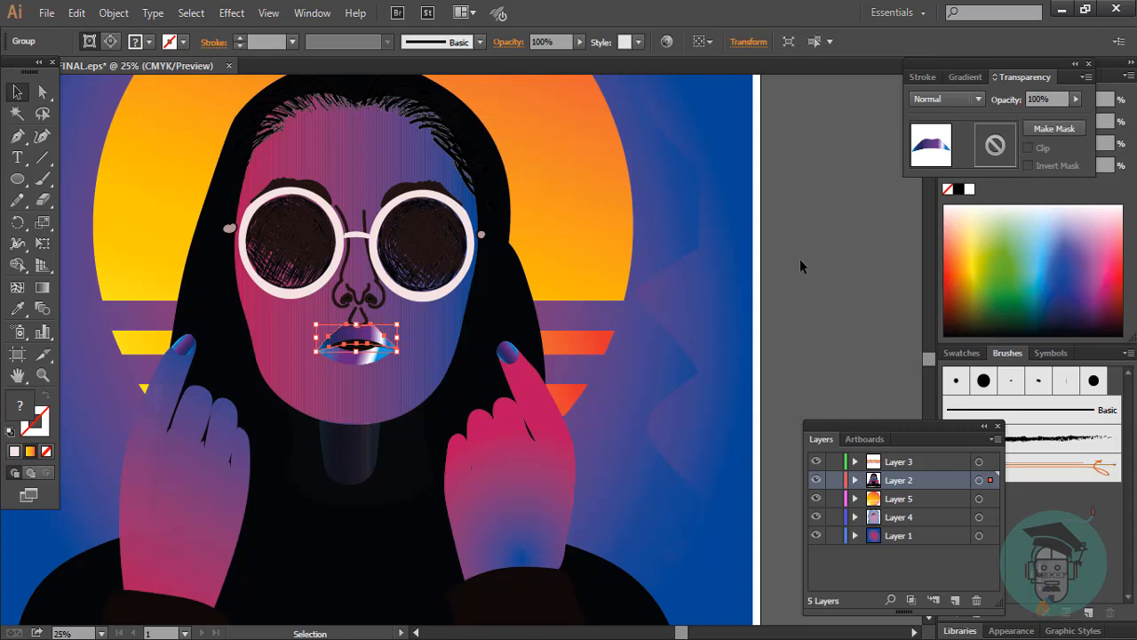
{"action": "left_click", "coordinate": [924, 77]}
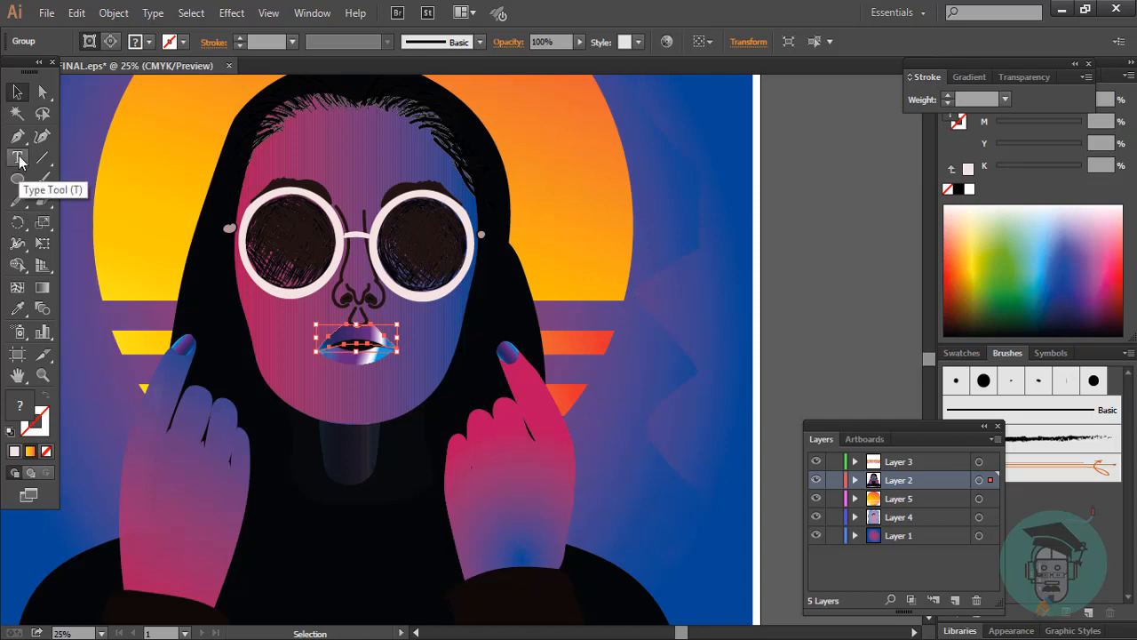
Step: Try a pale pink stroke on the upper lip group, and undo it
{"action": "left_click", "coordinate": [41, 180]}
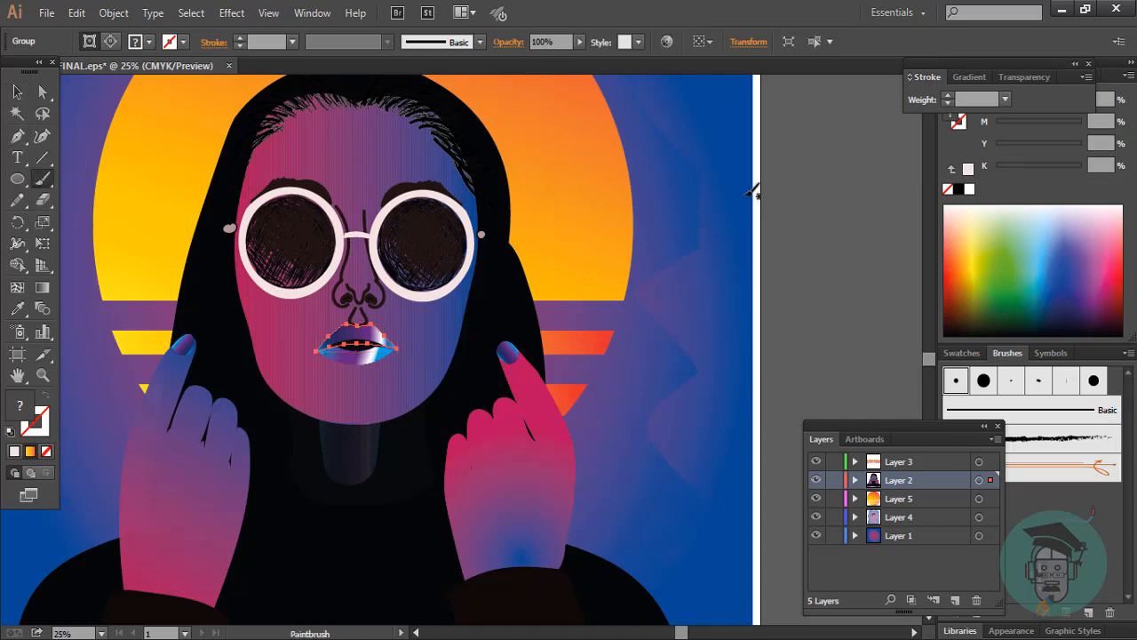
{"action": "left_click", "coordinate": [28, 452]}
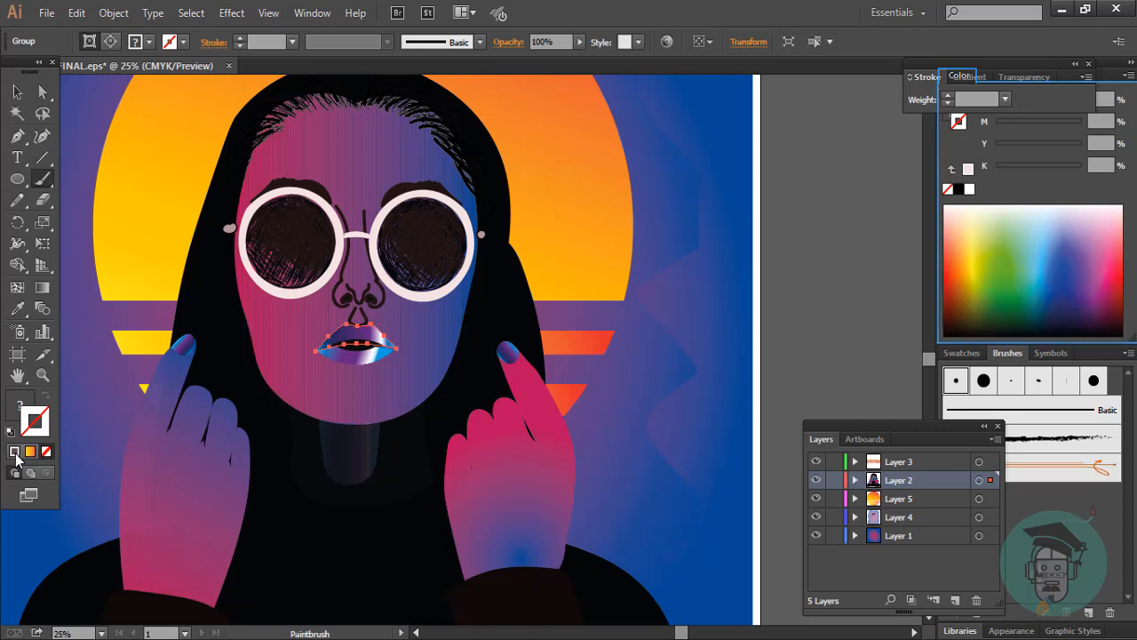
{"action": "left_click", "coordinate": [28, 451]}
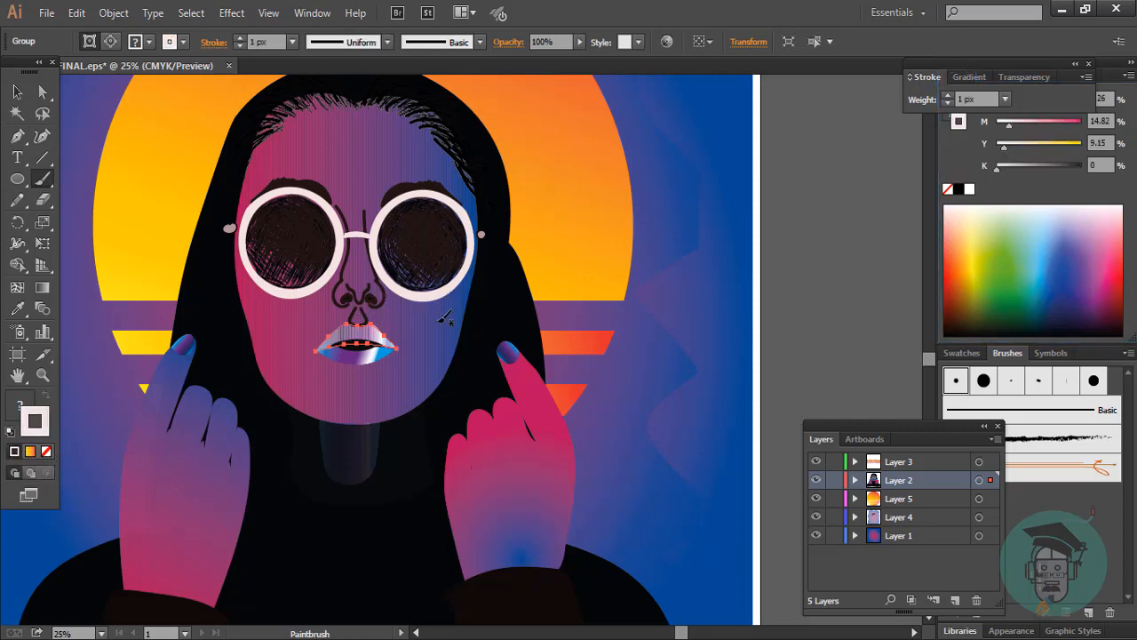
{"action": "key", "text": "ctrl+z"}
{"action": "left_click", "coordinate": [17, 93]}
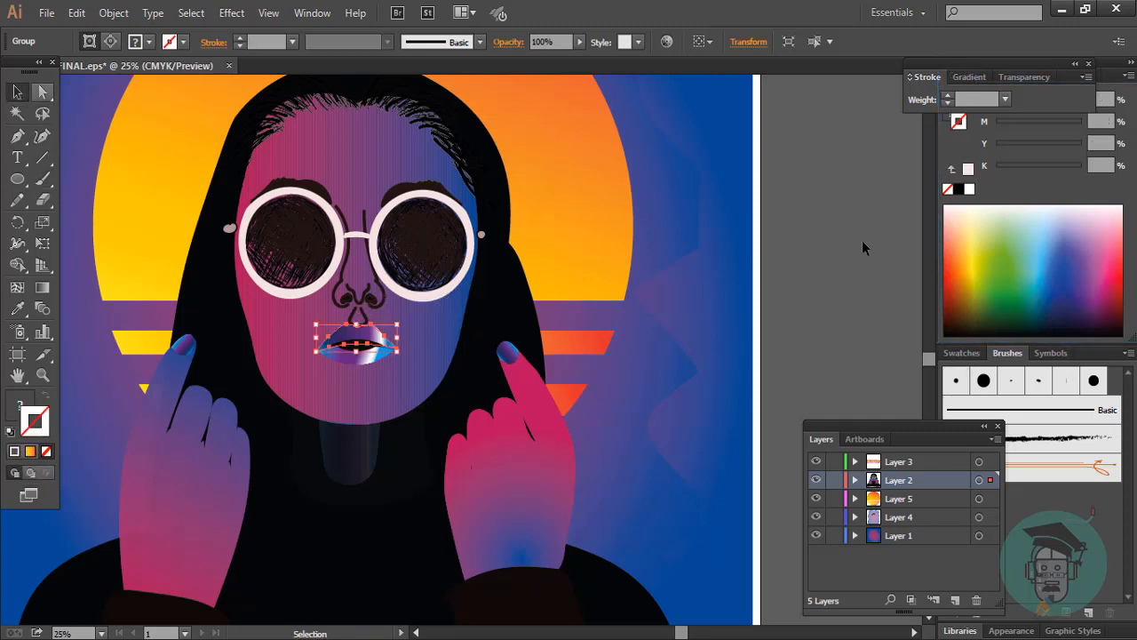
Step: Draw a closed two-hump wave beside the artboard with the Paintbrush, using a 1 px black stroke and no fill
{"action": "left_click", "coordinate": [865, 232]}
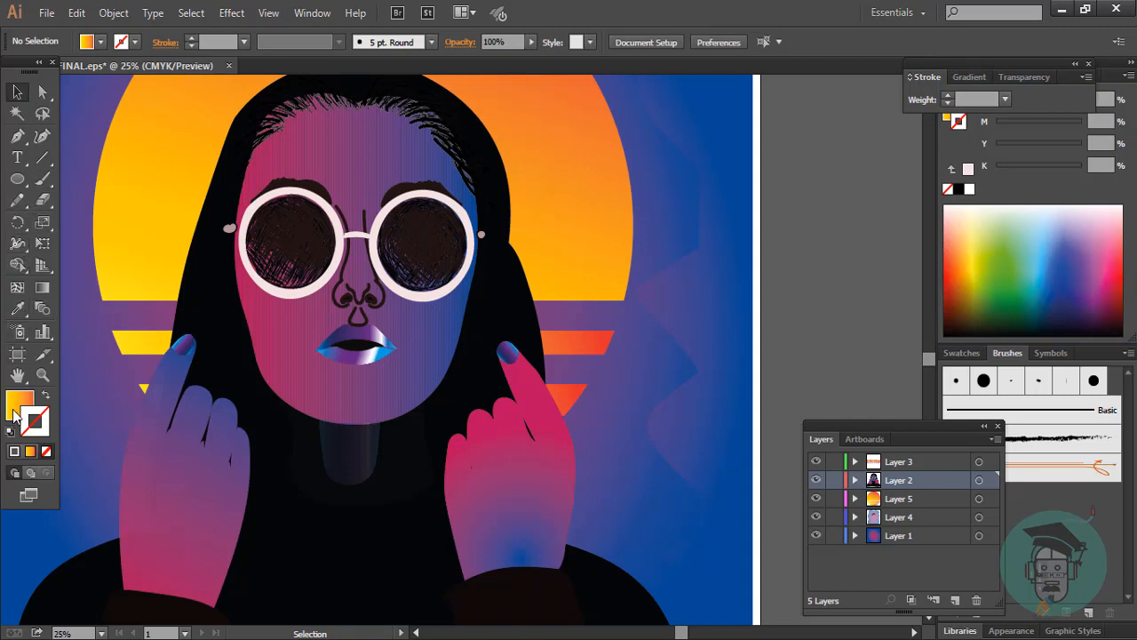
{"action": "double_click", "coordinate": [15, 414]}
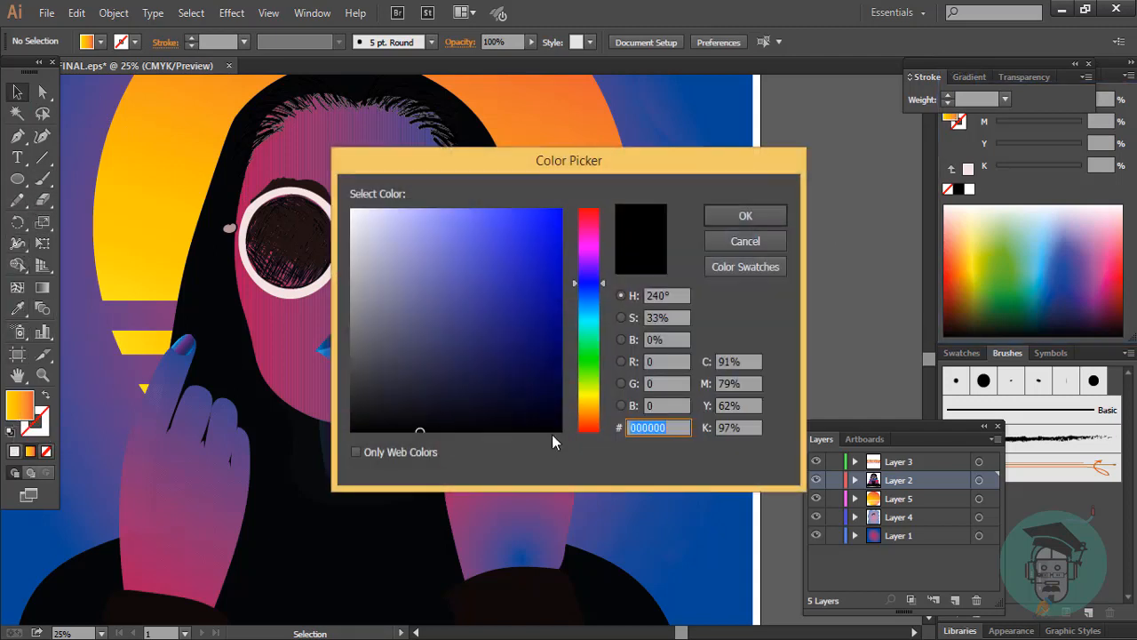
{"action": "left_click", "coordinate": [745, 215]}
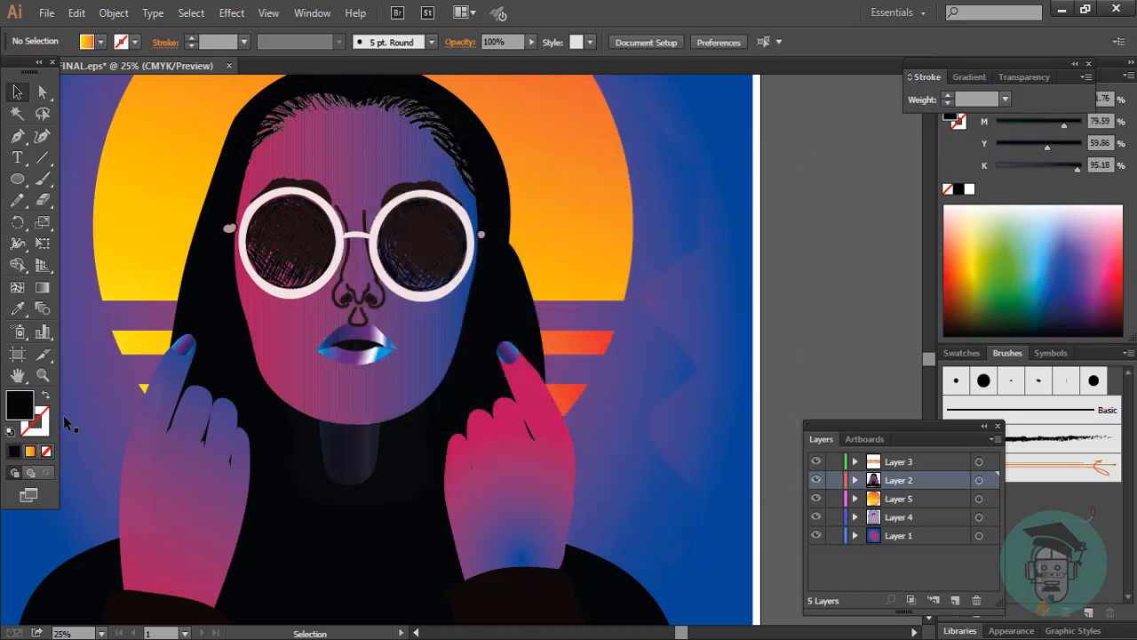
{"action": "left_click", "coordinate": [47, 396]}
{"action": "left_click", "coordinate": [42, 177]}
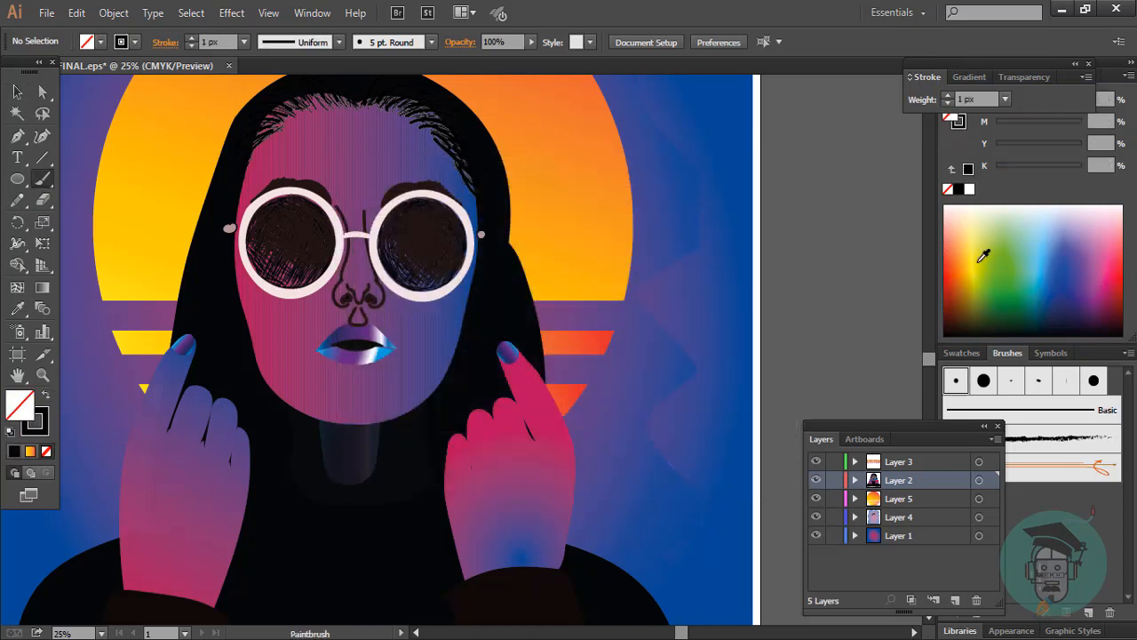
{"action": "mouse_move", "coordinate": [772, 293]}
{"action": "left_mouse_down"}
{"action": "mouse_move", "coordinate": [802, 266]}
{"action": "mouse_move", "coordinate": [844, 282]}
{"action": "mouse_move", "coordinate": [910, 261]}
{"action": "mouse_move", "coordinate": [945, 289]}
{"action": "mouse_move", "coordinate": [773, 290]}
{"action": "left_mouse_up"}
{"action": "left_click", "coordinate": [17, 91]}
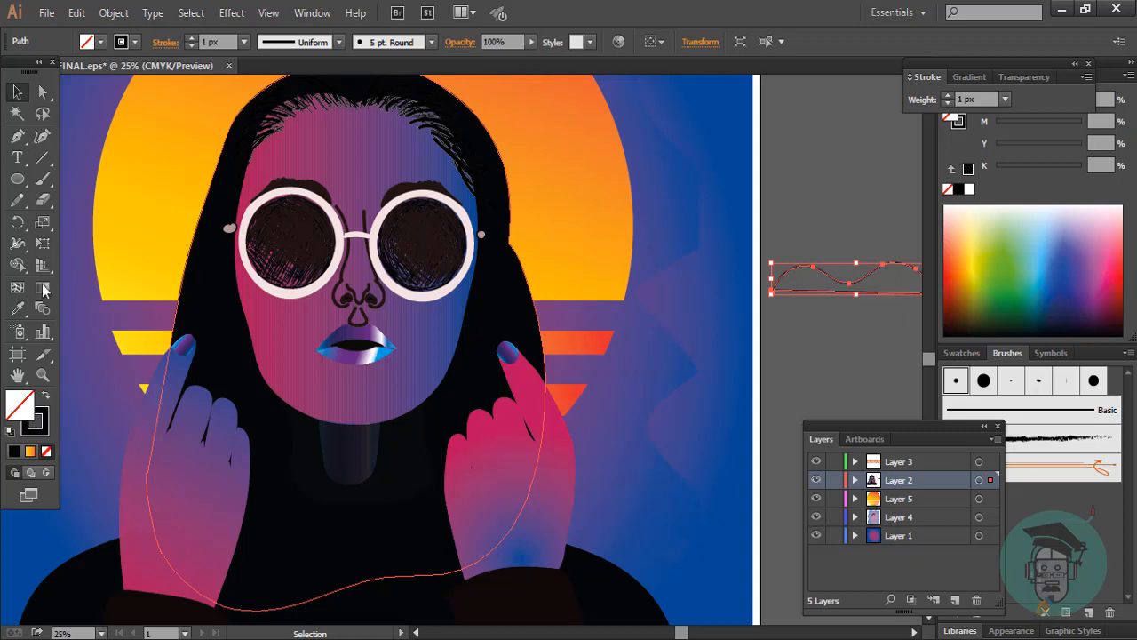
Step: Copy the upper lip's purple fill onto the wave shape with the Eyedropper
{"action": "left_click", "coordinate": [16, 309]}
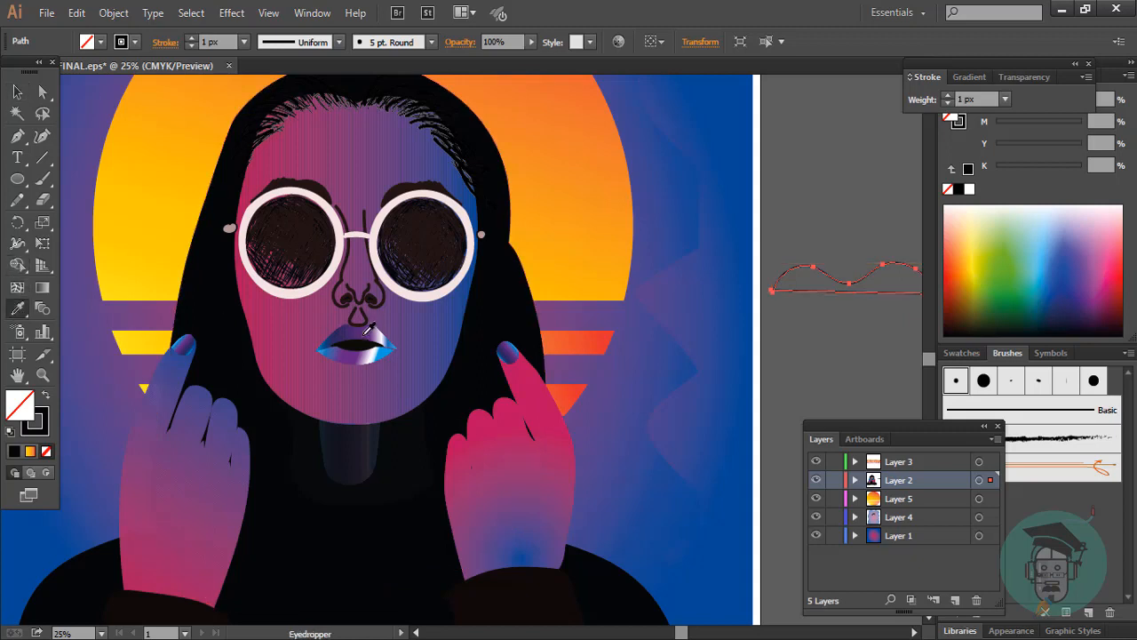
{"action": "left_click", "coordinate": [366, 332]}
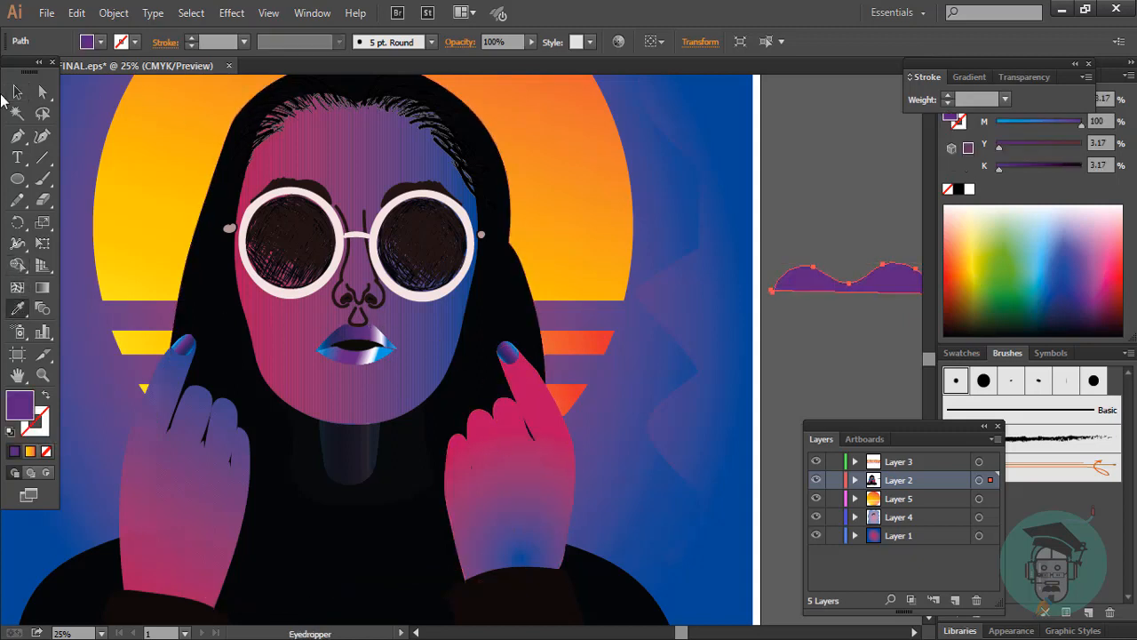
{"action": "left_click", "coordinate": [17, 91]}
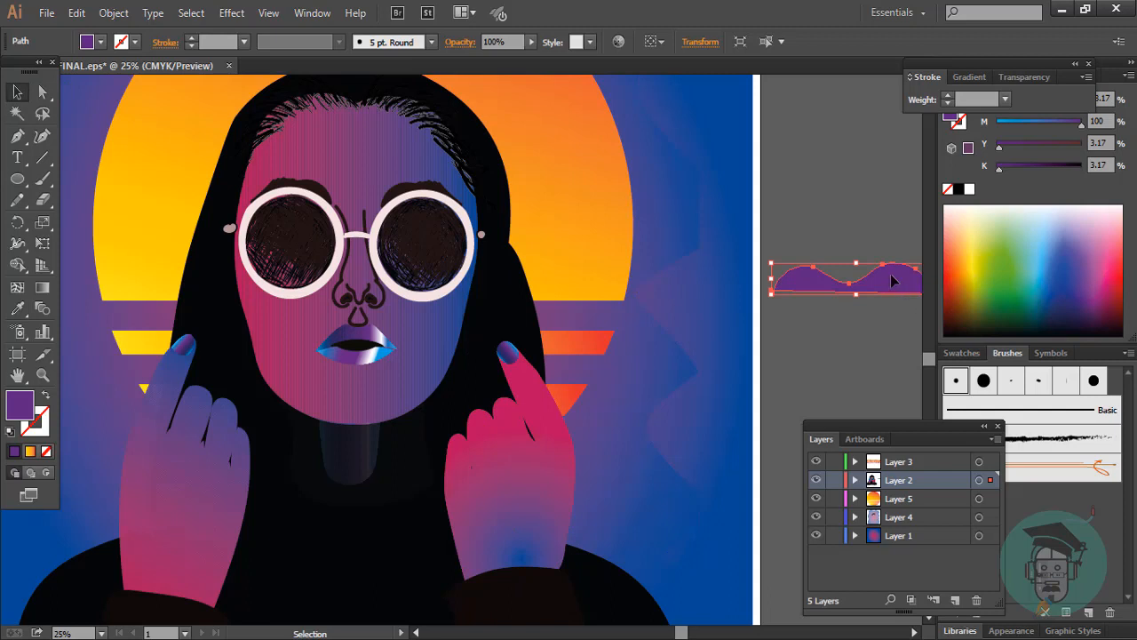
Step: Fill the wave shape with the yellow-orange linear gradient and recolor its second color stop with the bright blue swatch
{"action": "left_click", "coordinate": [31, 453]}
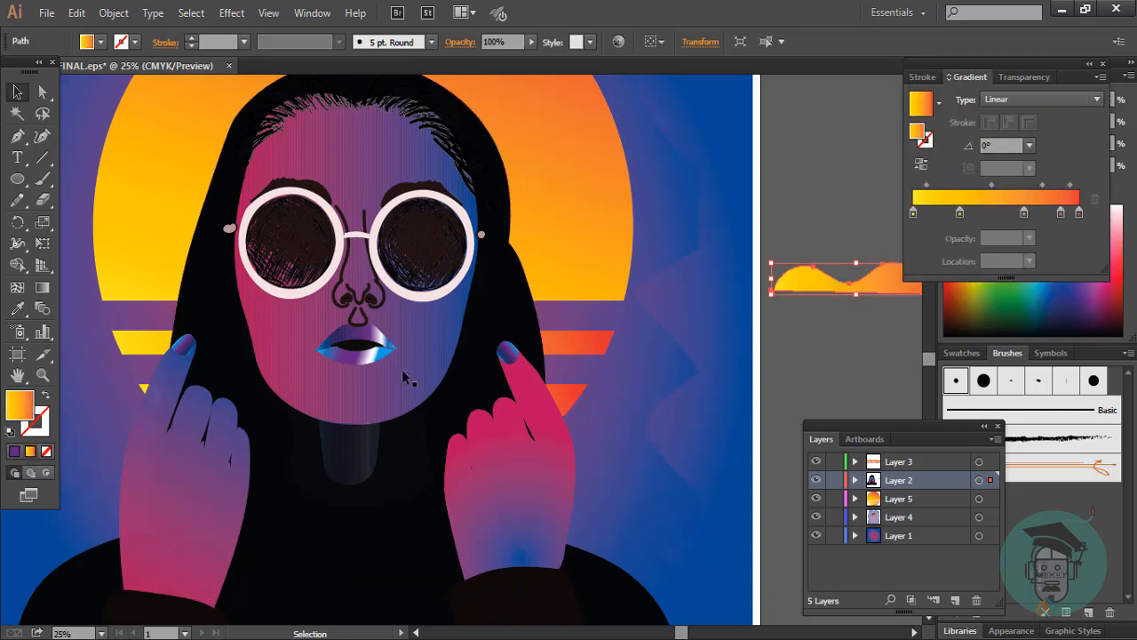
{"action": "left_click", "coordinate": [959, 214]}
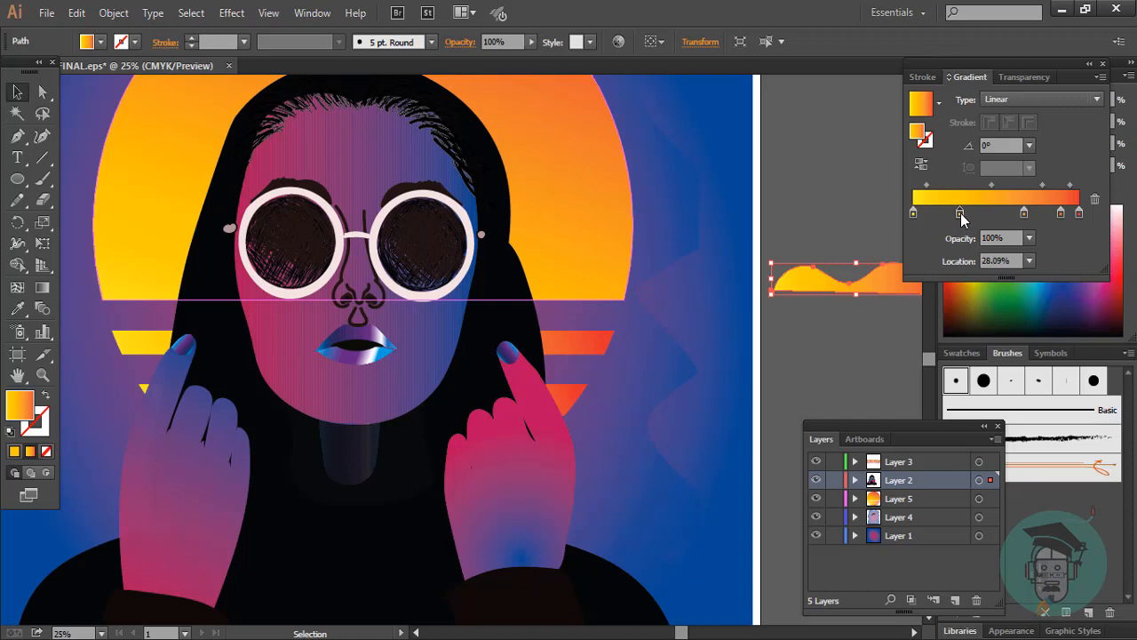
{"action": "double_click", "coordinate": [960, 214]}
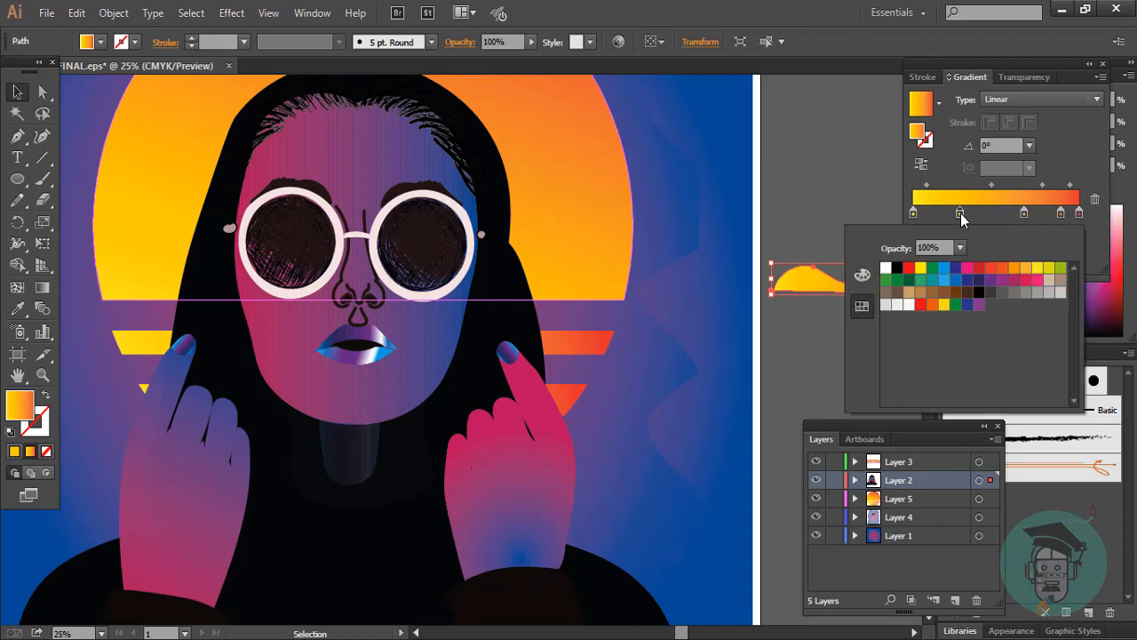
{"action": "left_click", "coordinate": [945, 274]}
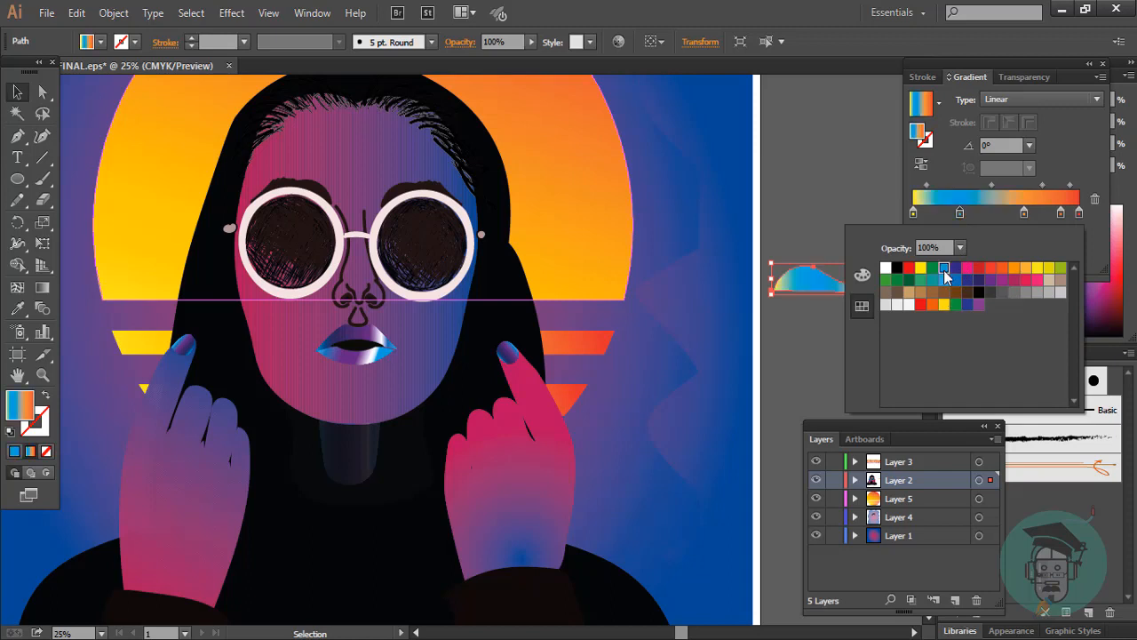
Step: Recolor the first color stop of the wave's gradient with the same bright blue swatch
{"action": "left_click", "coordinate": [915, 214]}
{"action": "double_click", "coordinate": [915, 214]}
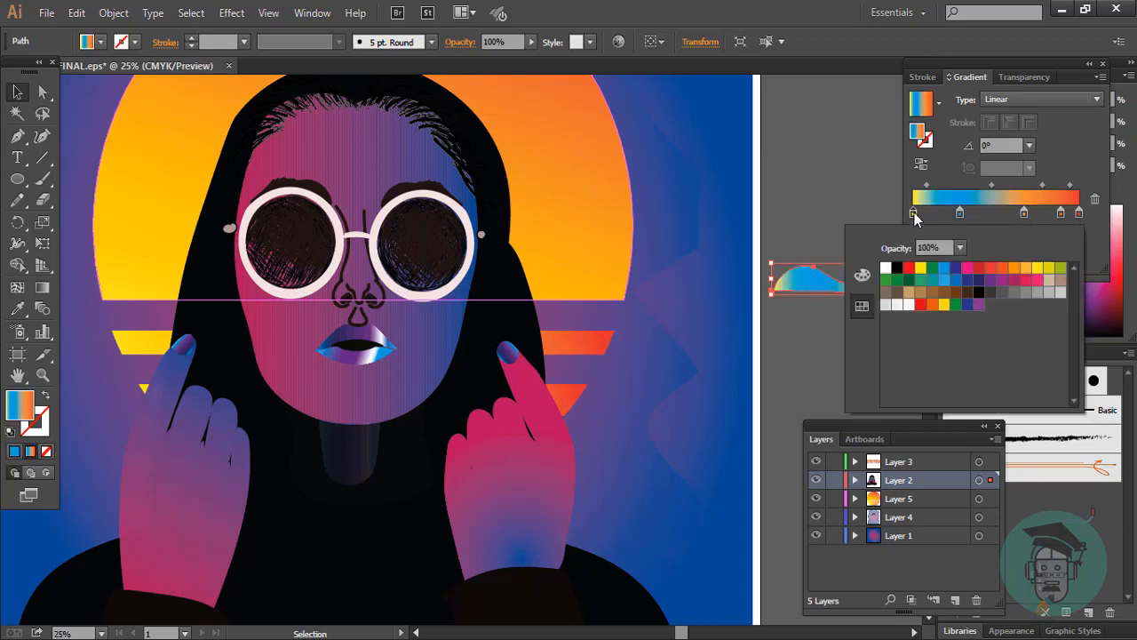
{"action": "left_click", "coordinate": [945, 270]}
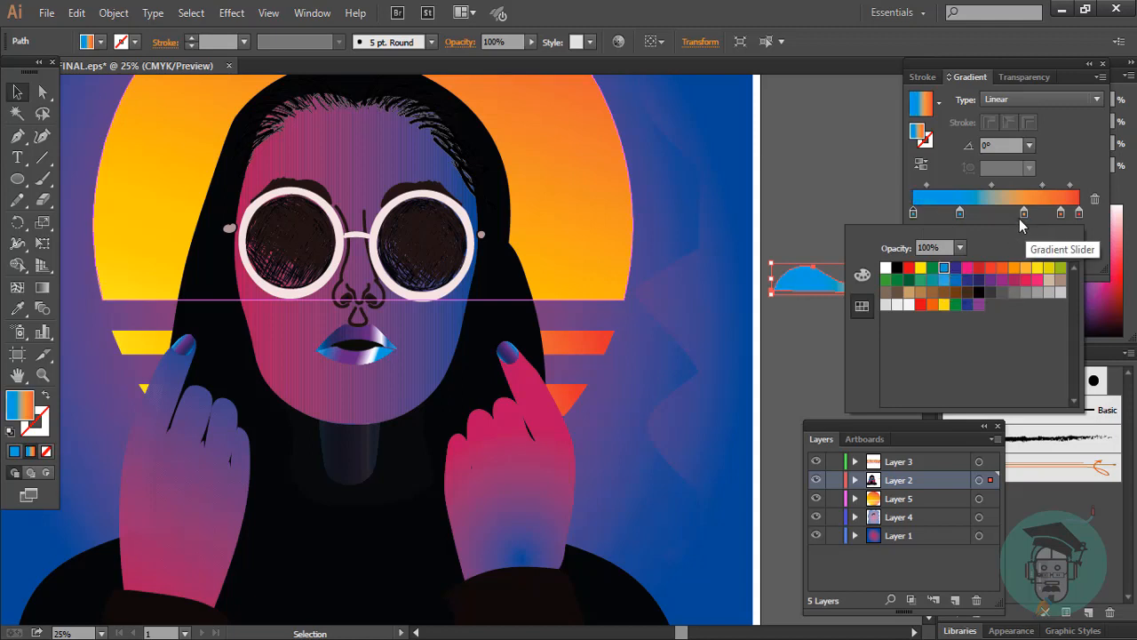
{"action": "left_click", "coordinate": [915, 214]}
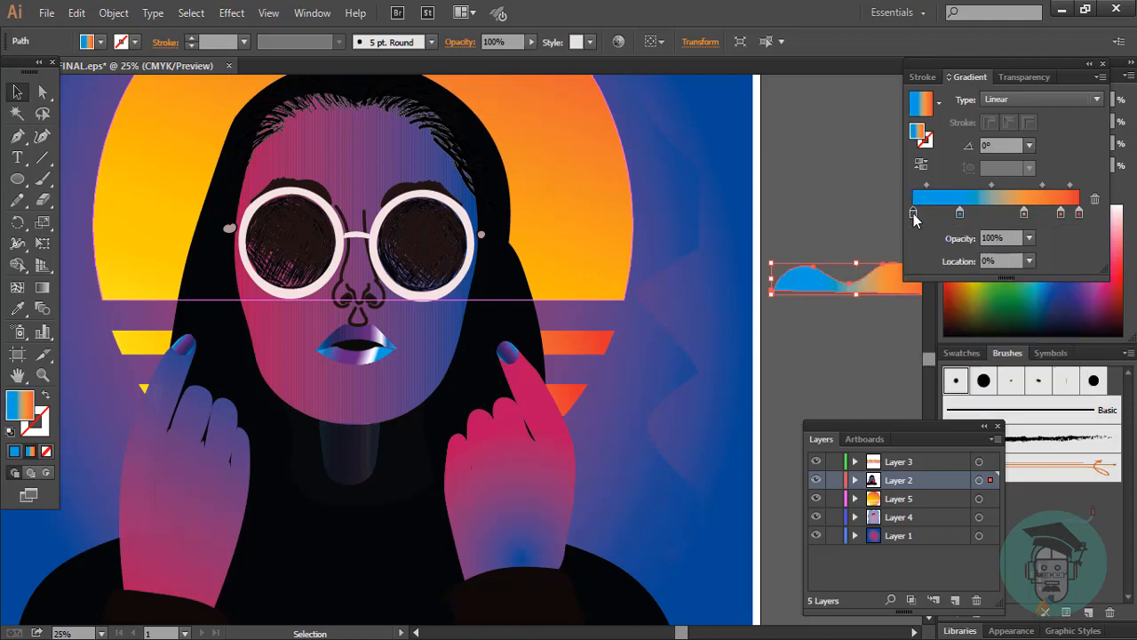
{"action": "double_click", "coordinate": [914, 216]}
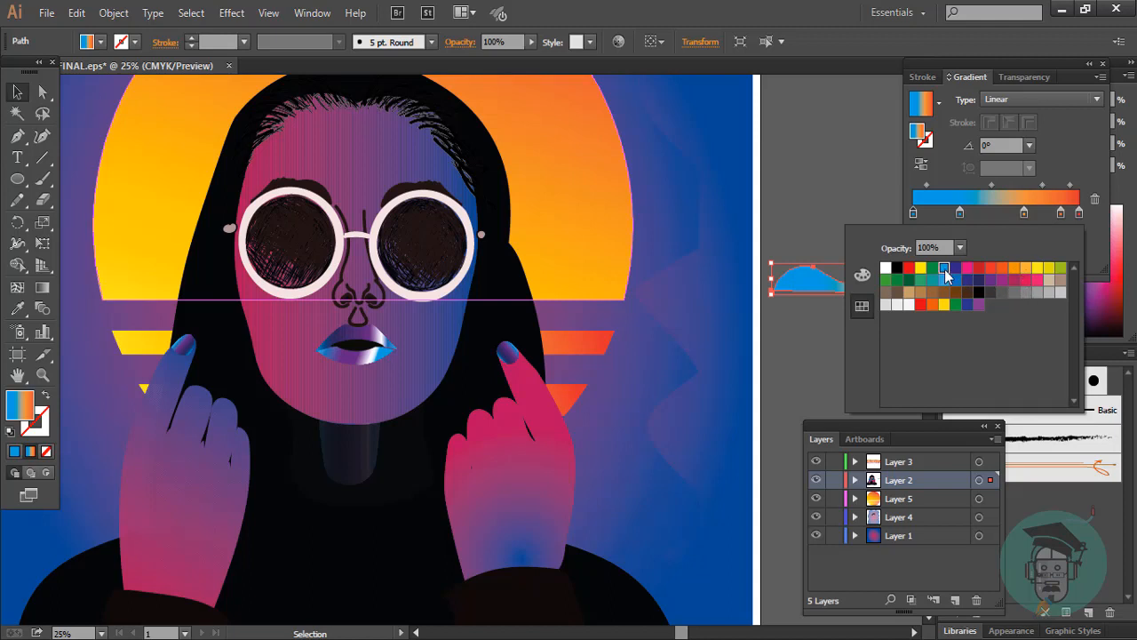
Step: Recolor the gradient's third stop with the beige C=25 M=25 Y=40 K=0 swatch and the fourth stop with bright blue
{"action": "left_click", "coordinate": [1024, 212]}
{"action": "double_click", "coordinate": [1025, 212]}
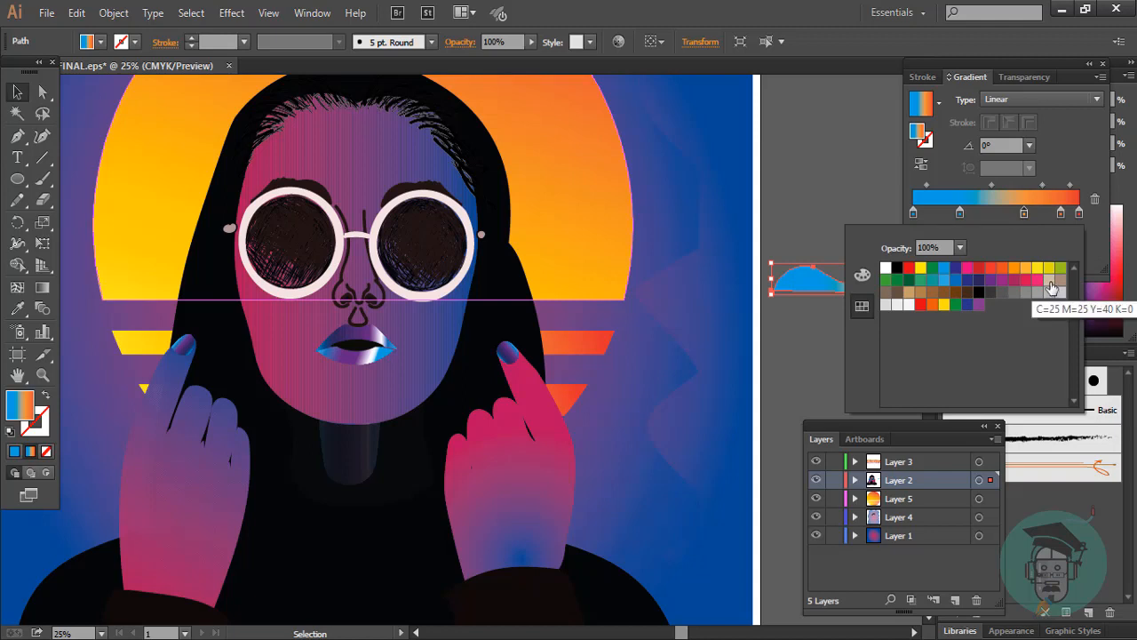
{"action": "left_click", "coordinate": [1061, 214]}
{"action": "double_click", "coordinate": [1062, 215]}
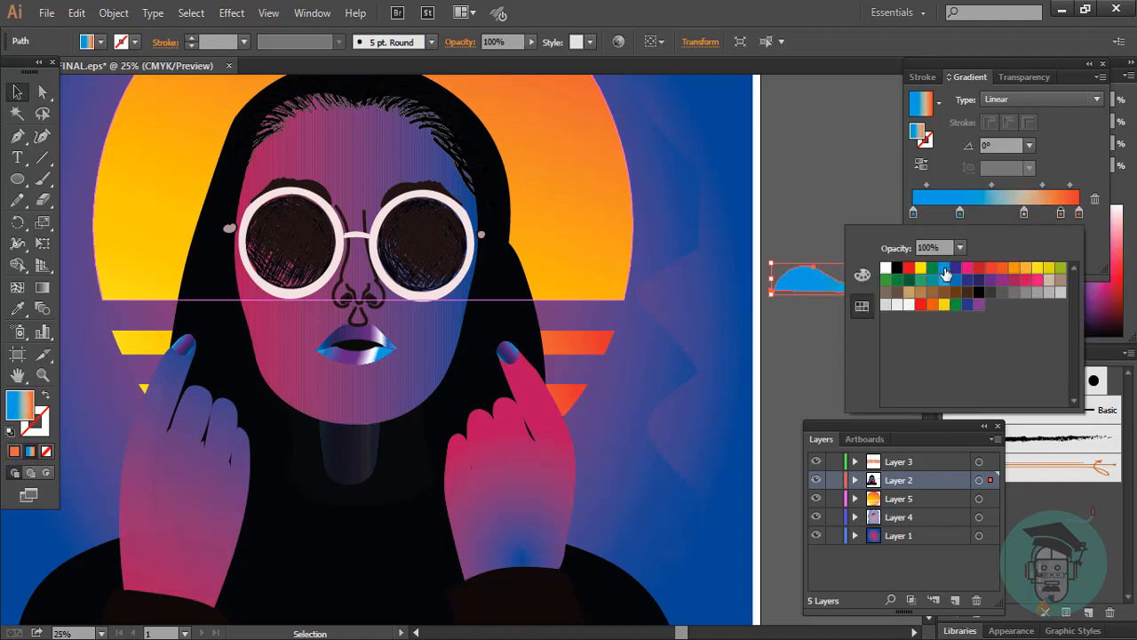
{"action": "left_click", "coordinate": [945, 269]}
Step: Recolor the last color stop of the wave's gradient with the blue swatch in the second row
{"action": "left_click", "coordinate": [1079, 214]}
{"action": "double_click", "coordinate": [1079, 215]}
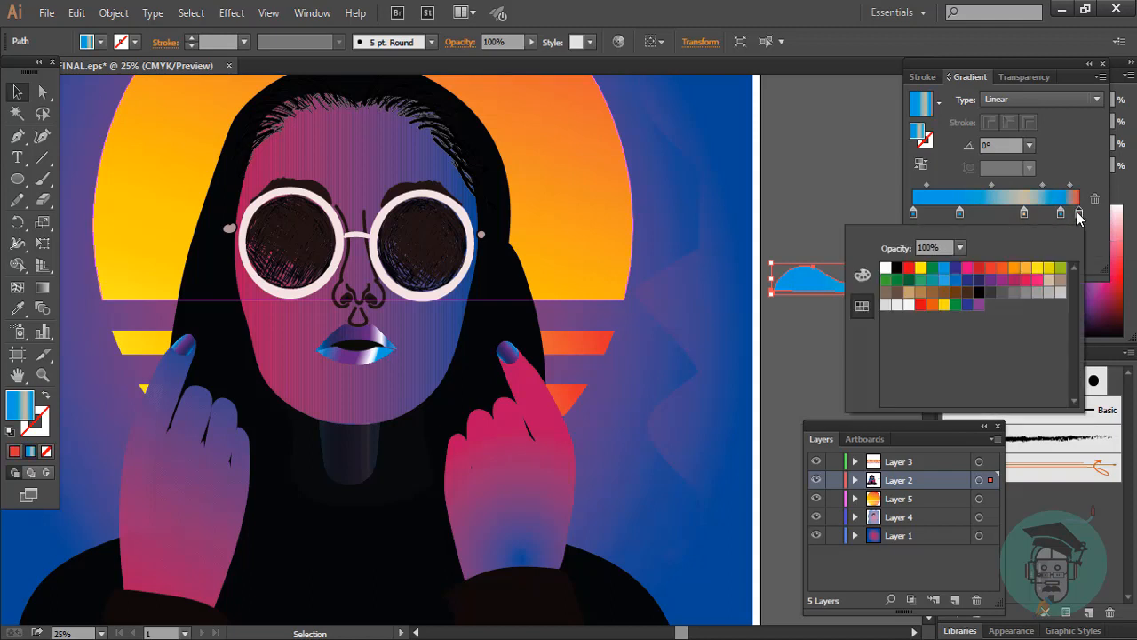
{"action": "left_click", "coordinate": [944, 280]}
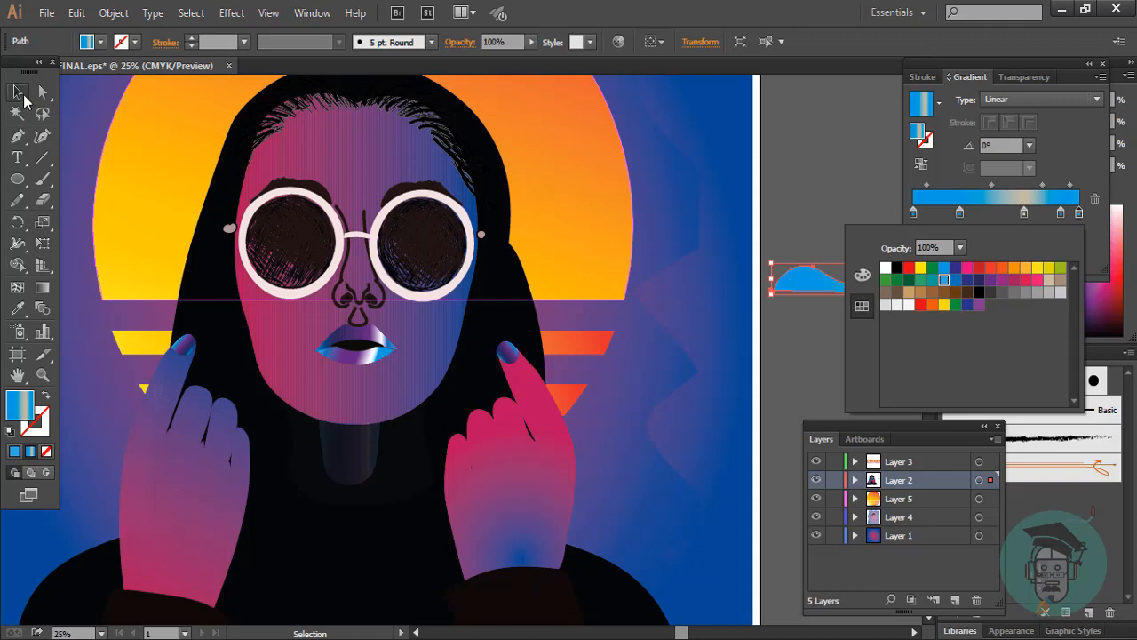
Step: Move the wave shape left and slightly down so it overlaps the artboard's edge, and deselect it
{"action": "left_click", "coordinate": [18, 94]}
{"action": "left_click", "coordinate": [860, 245]}
{"action": "left_click_drag", "start_coordinate": [862, 287], "coordinate": [831, 302]}
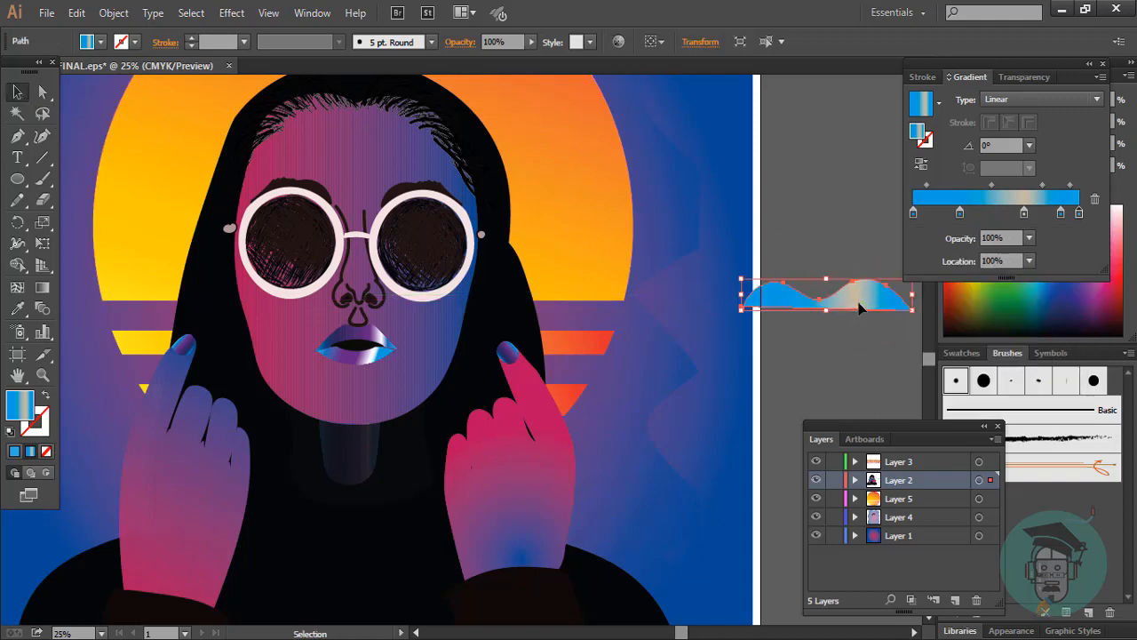
{"action": "left_click", "coordinate": [832, 233]}
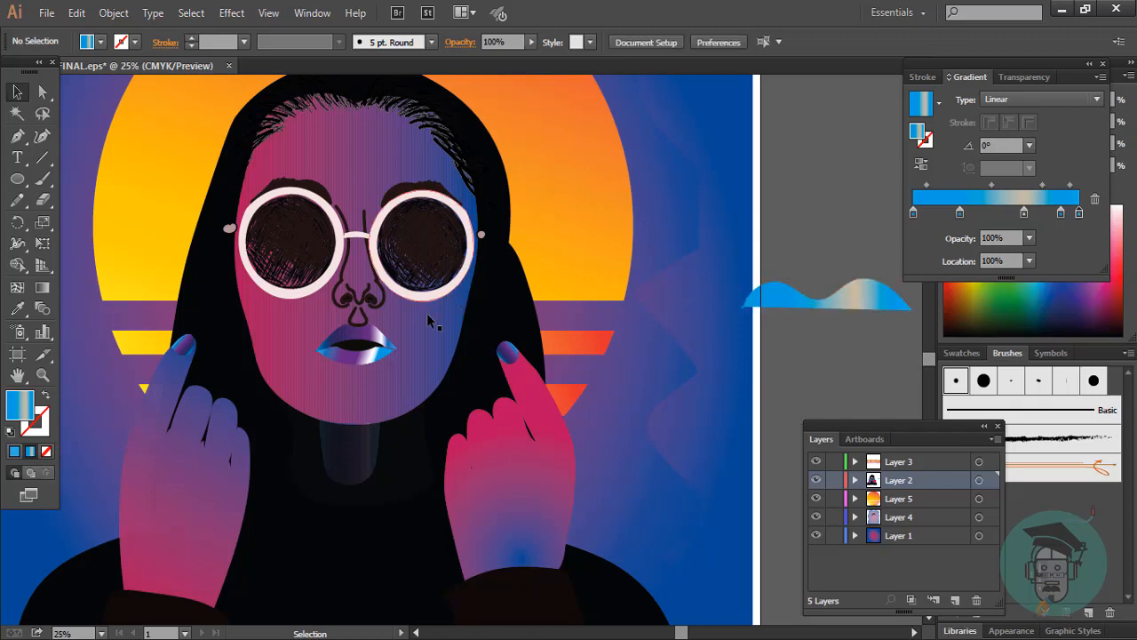
Step: Copy the wave's blue and beige gradient onto the upper lip group with the Eyedropper, and deselect the lip
{"action": "left_click", "coordinate": [378, 341]}
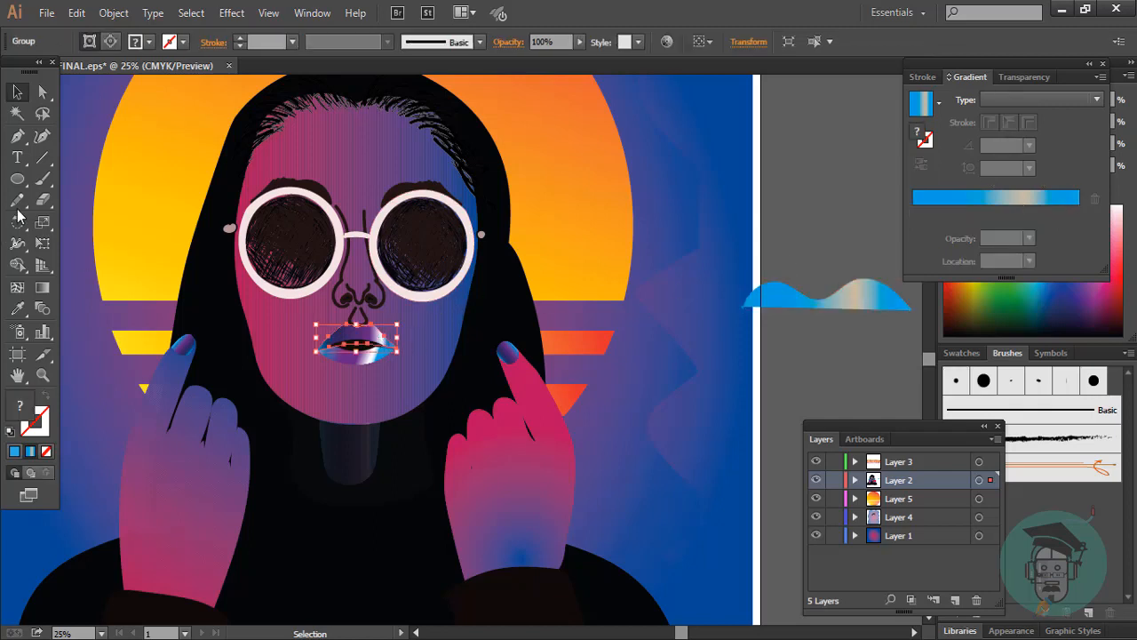
{"action": "left_click", "coordinate": [17, 308]}
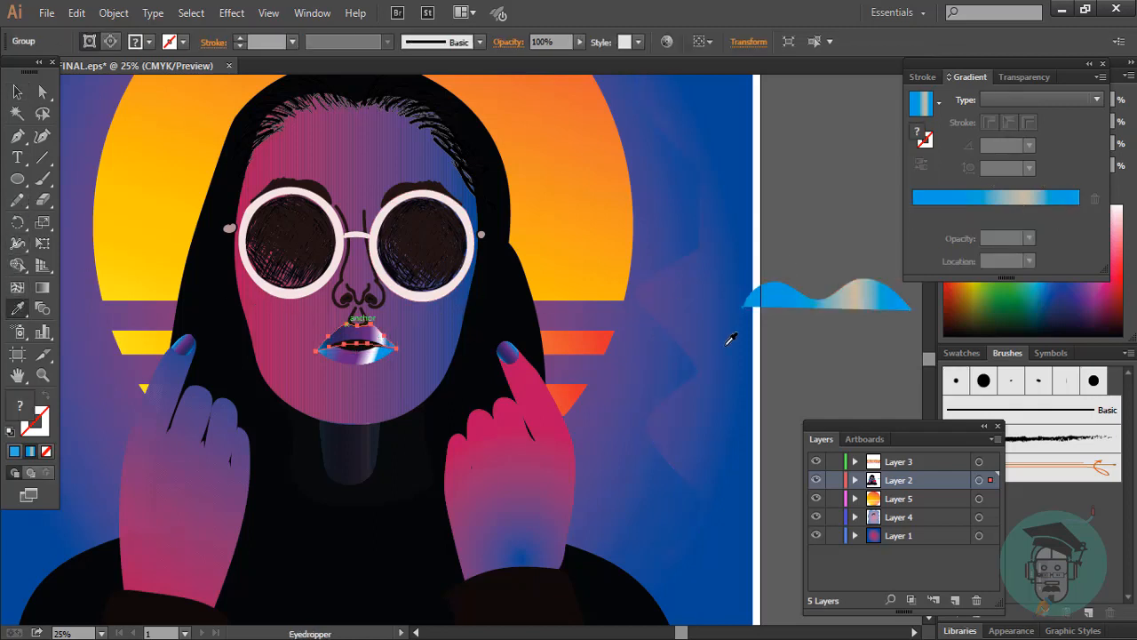
{"action": "left_click", "coordinate": [800, 295]}
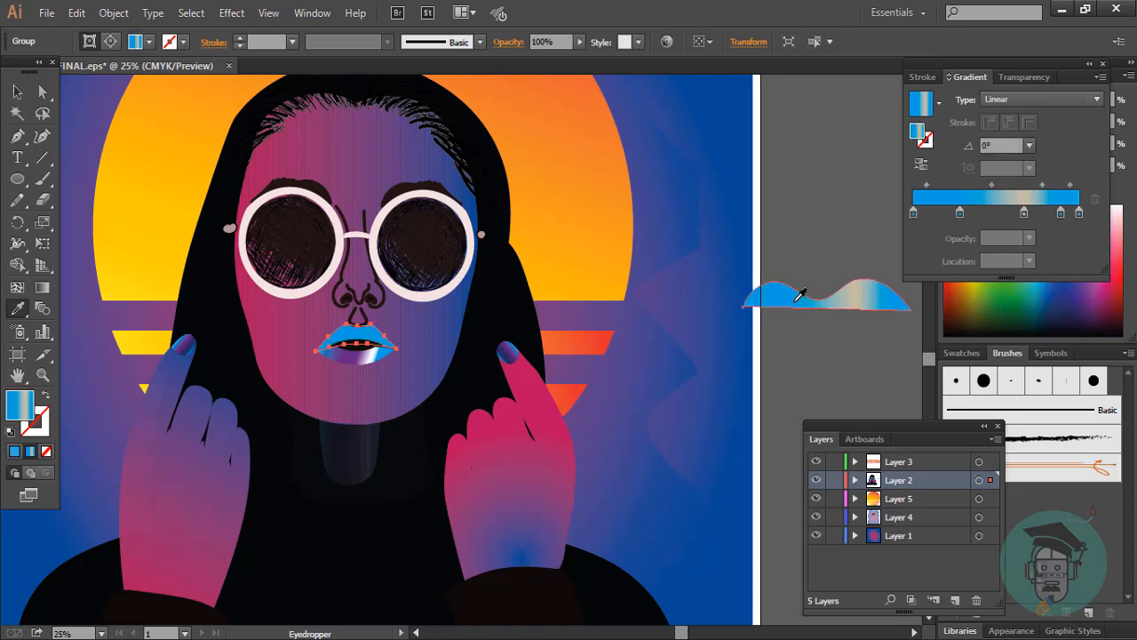
{"action": "left_click", "coordinate": [17, 91]}
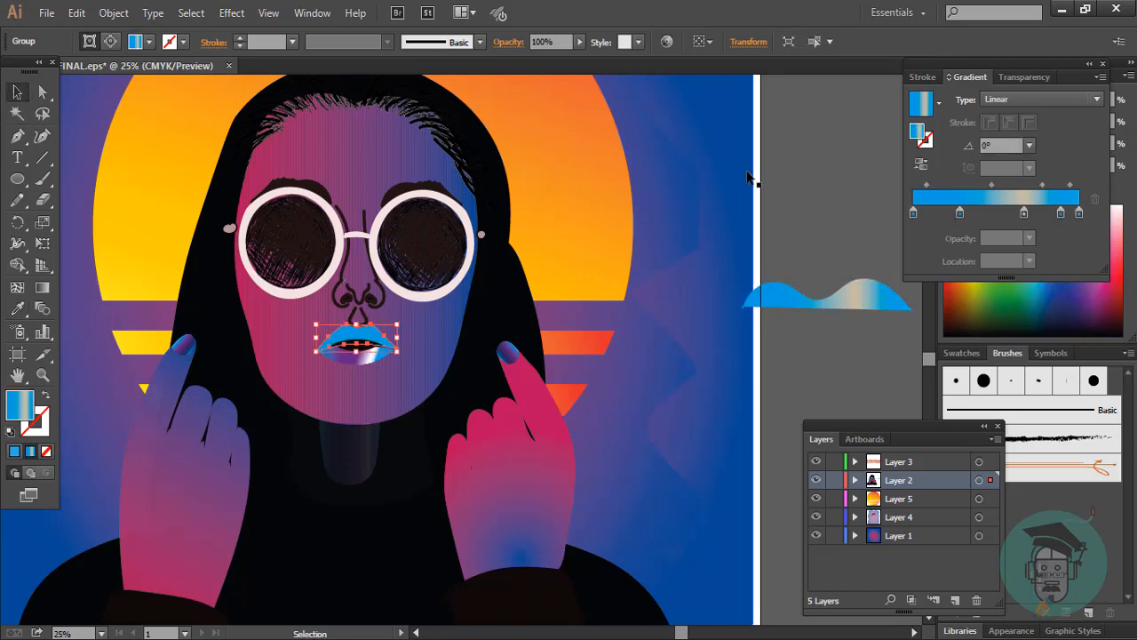
{"action": "left_click", "coordinate": [804, 176]}
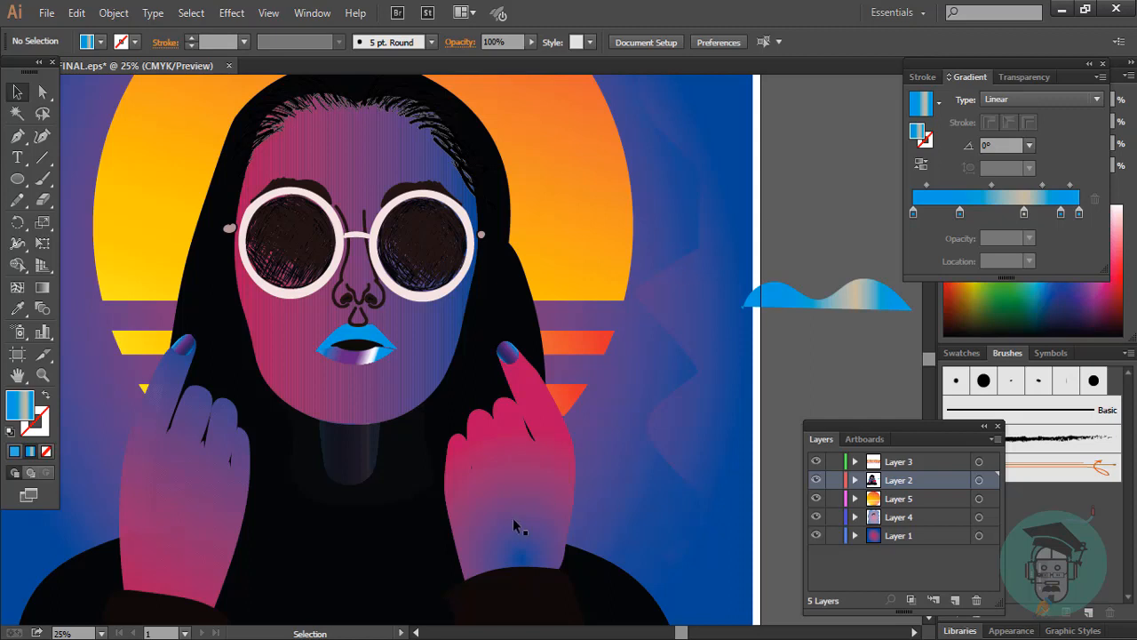
Step: Select the upper lip group and set its linear gradient angle to 6°
{"action": "left_click", "coordinate": [372, 344]}
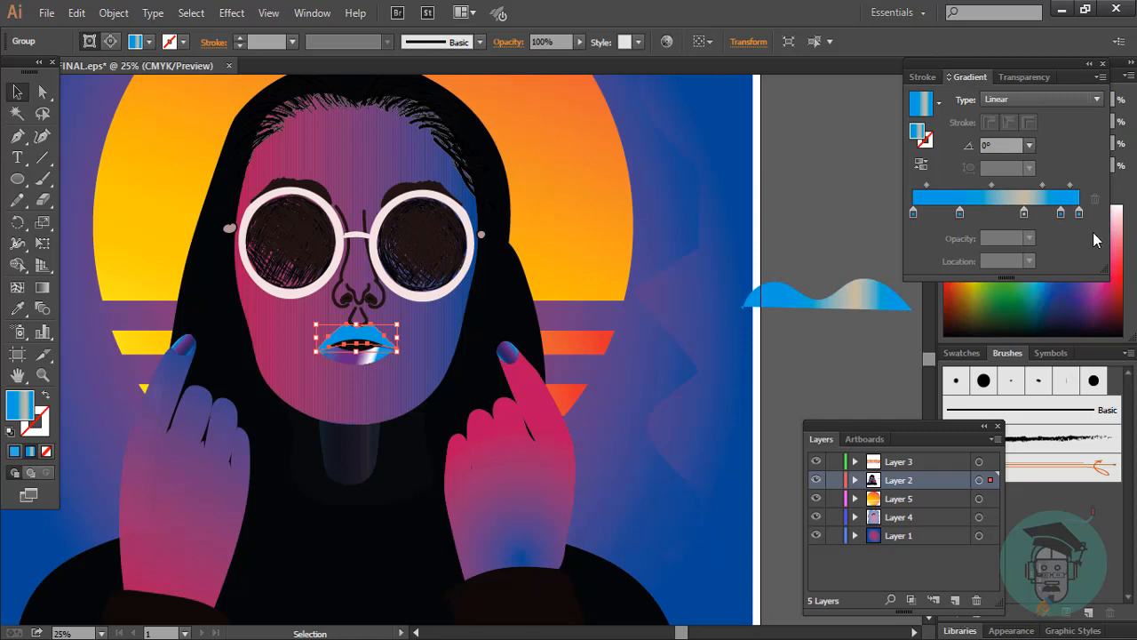
{"action": "scroll", "coordinate": [1015, 144], "scroll_direction": "up", "scroll_amount": 1}
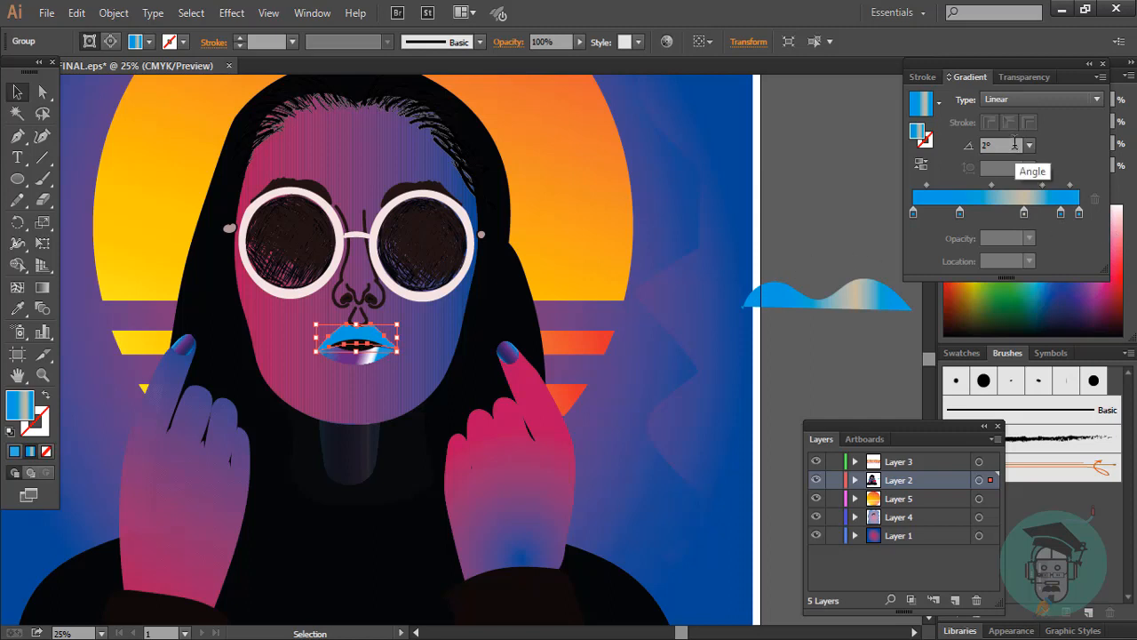
{"action": "scroll", "coordinate": [1014, 144], "scroll_direction": "up", "scroll_amount": 4}
{"action": "scroll", "coordinate": [1014, 144], "scroll_direction": "up", "scroll_amount": 1}
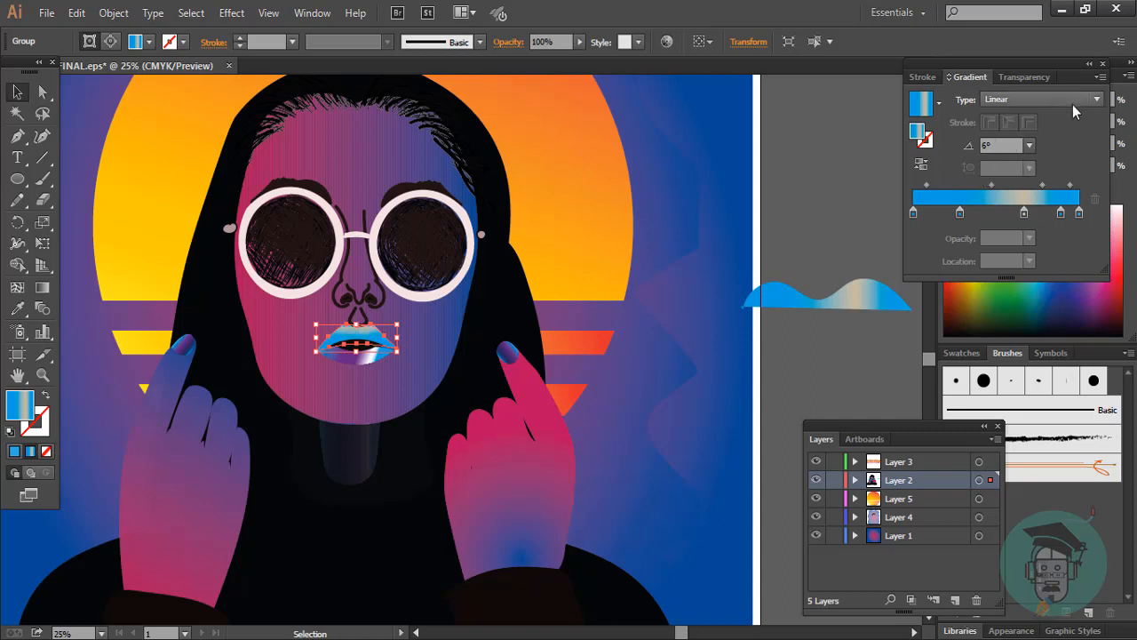
{"action": "left_click", "coordinate": [938, 103]}
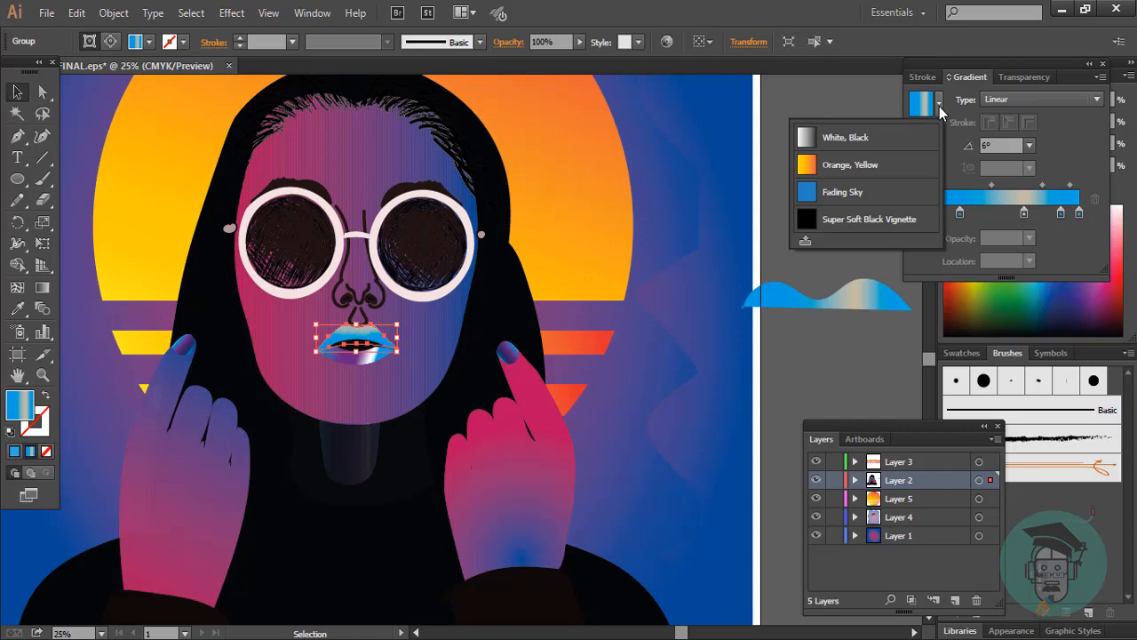
{"action": "left_click", "coordinate": [850, 114]}
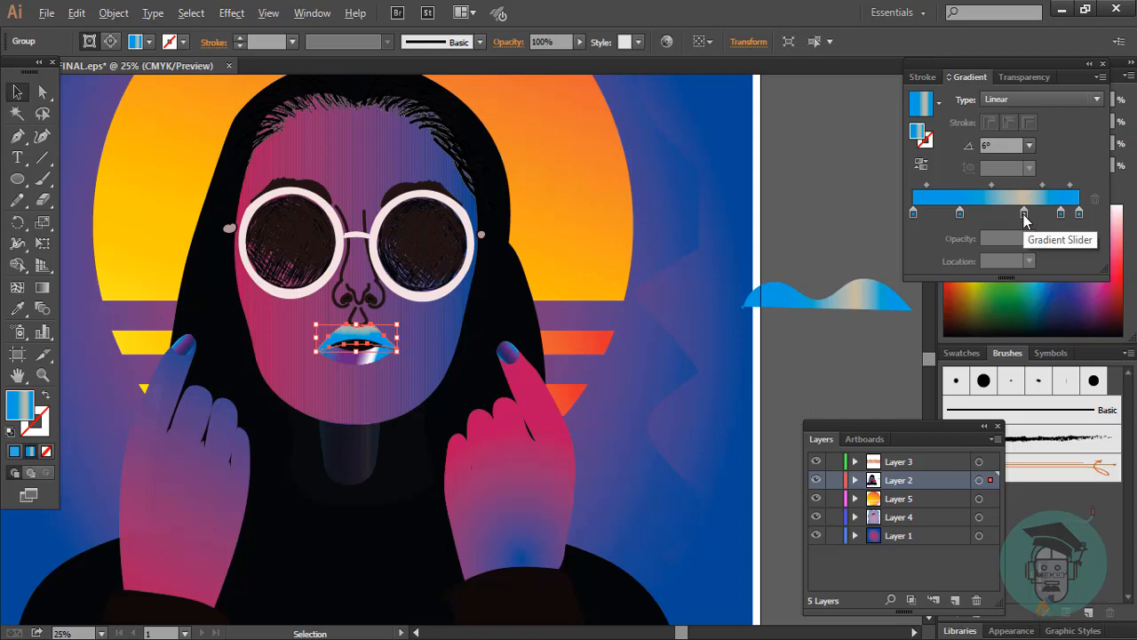
Step: Try a duplicate beige stop at 46.66% with a 46° angle on the upper lip's gradient, and remove the added stop
{"action": "left_click_drag", "start_coordinate": [1025, 216], "coordinate": [992, 221]}
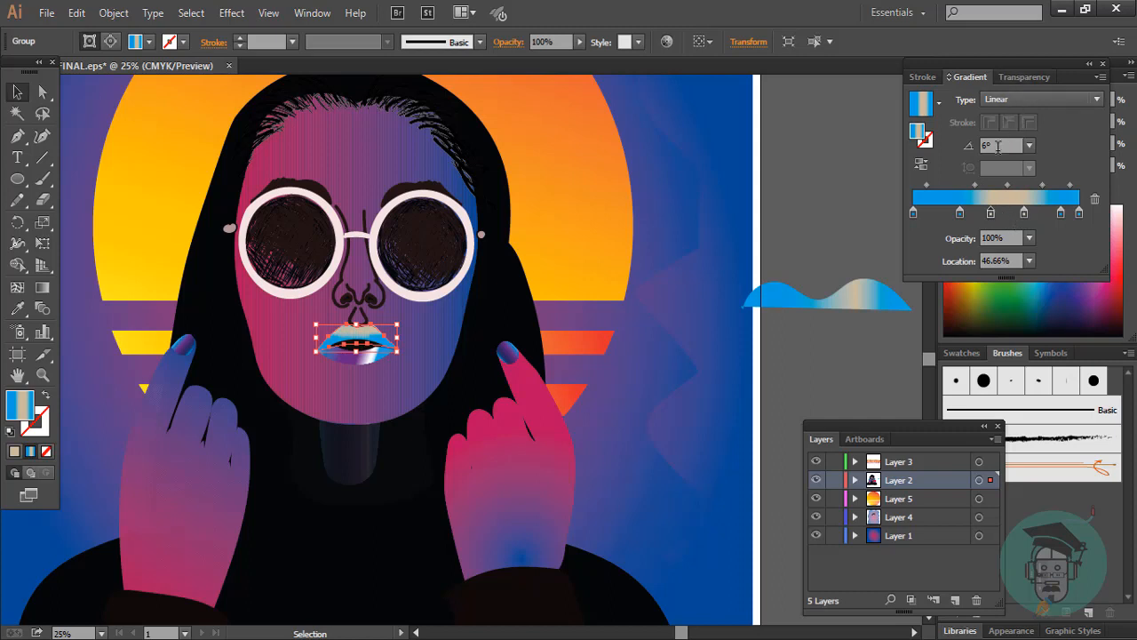
{"action": "scroll", "coordinate": [998, 147], "scroll_direction": "up", "scroll_amount": 4}
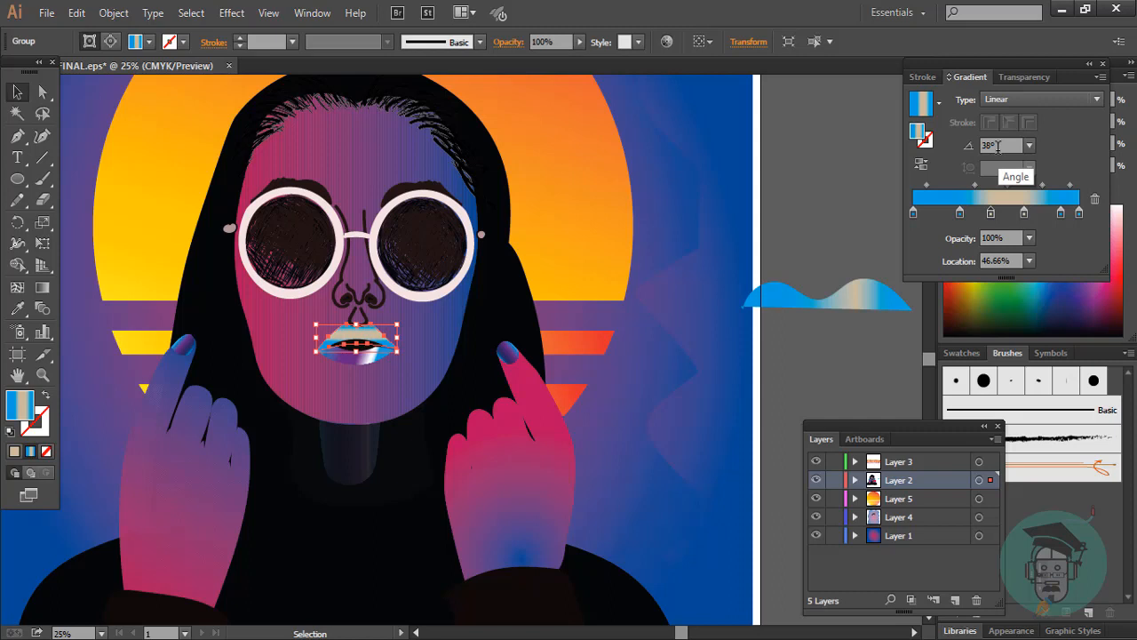
{"action": "scroll", "coordinate": [997, 147], "scroll_direction": "up", "scroll_amount": 3}
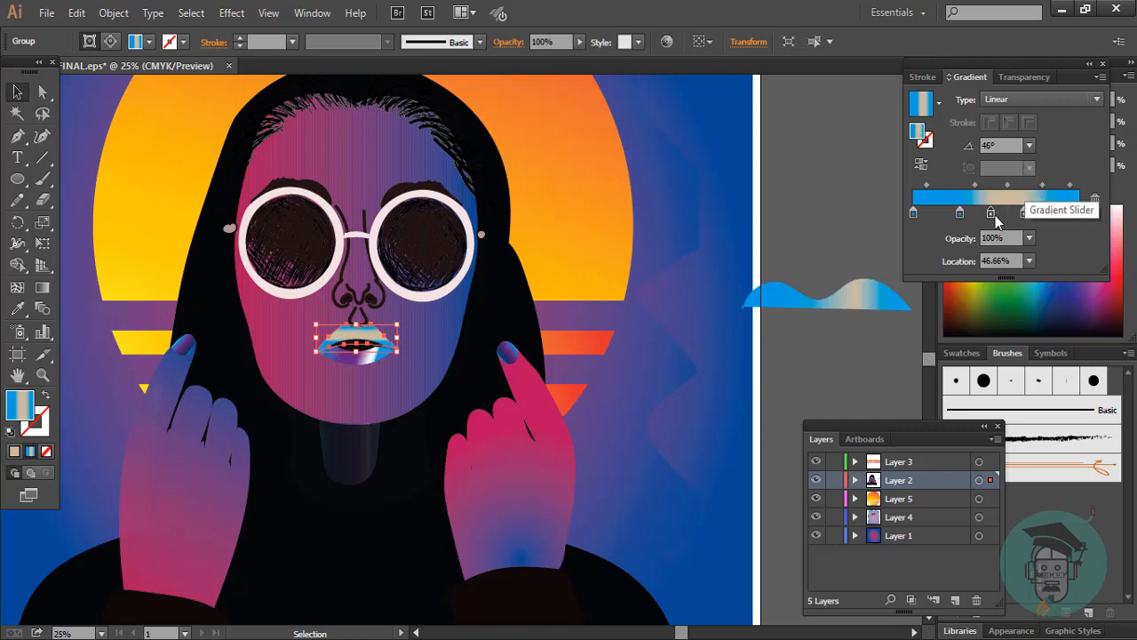
{"action": "left_click_drag", "start_coordinate": [991, 213], "coordinate": [996, 253]}
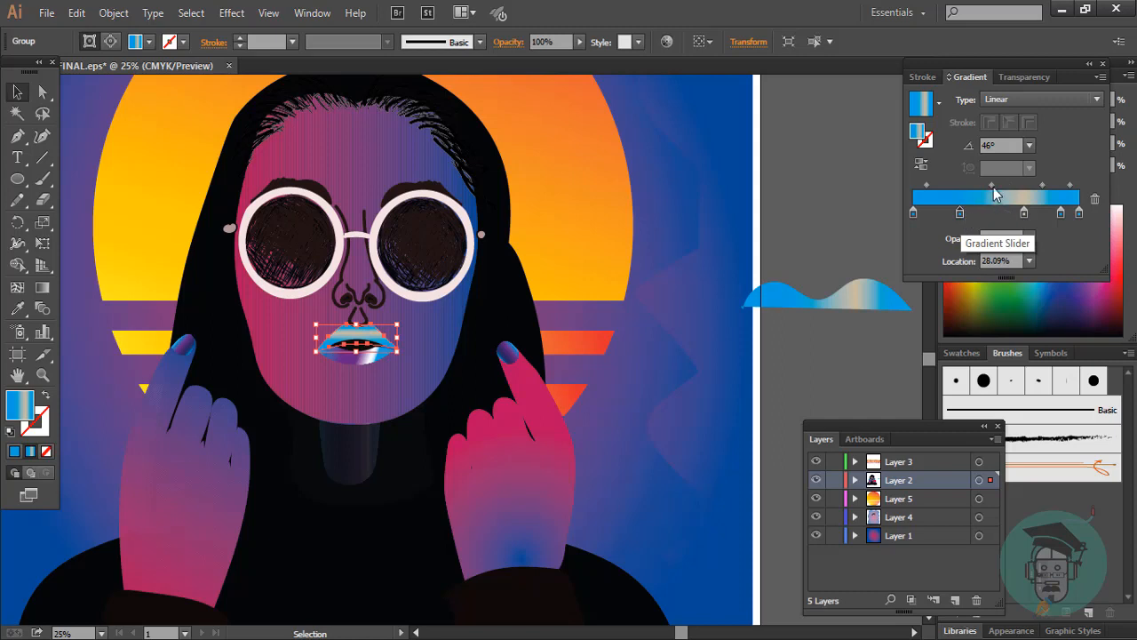
Step: Move the midpoint before the upper lip gradient's beige stop to 29.67% and set the gradient angle to 150°
{"action": "left_click_drag", "start_coordinate": [991, 184], "coordinate": [979, 185]}
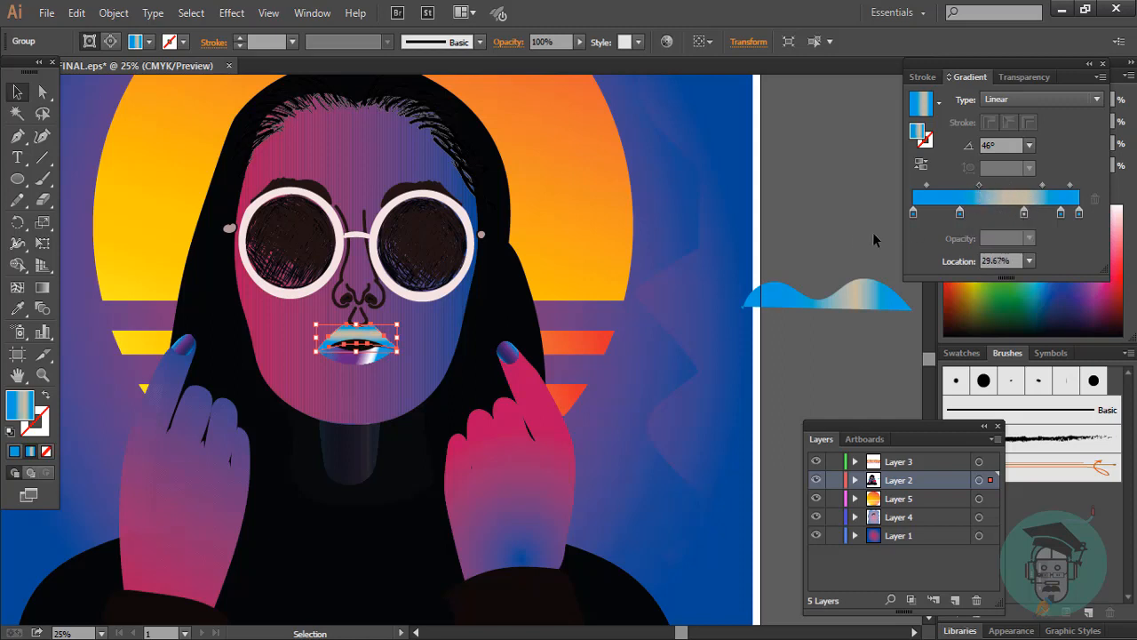
{"action": "scroll", "coordinate": [1003, 146], "scroll_direction": "up", "scroll_amount": 5}
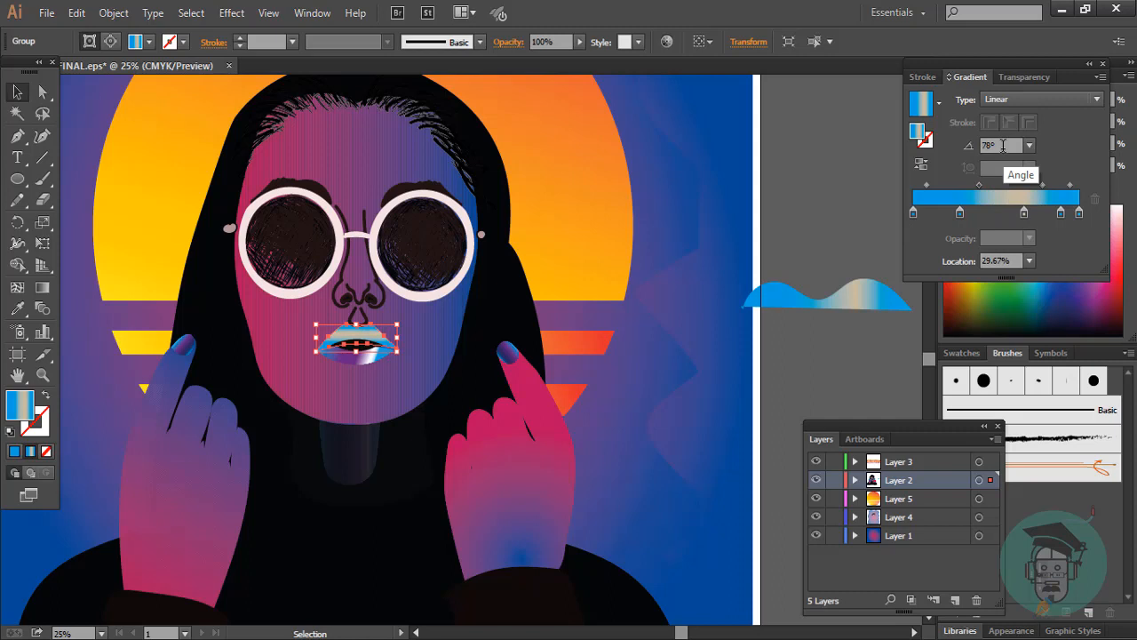
{"action": "scroll", "coordinate": [999, 146], "scroll_direction": "up", "scroll_amount": 6}
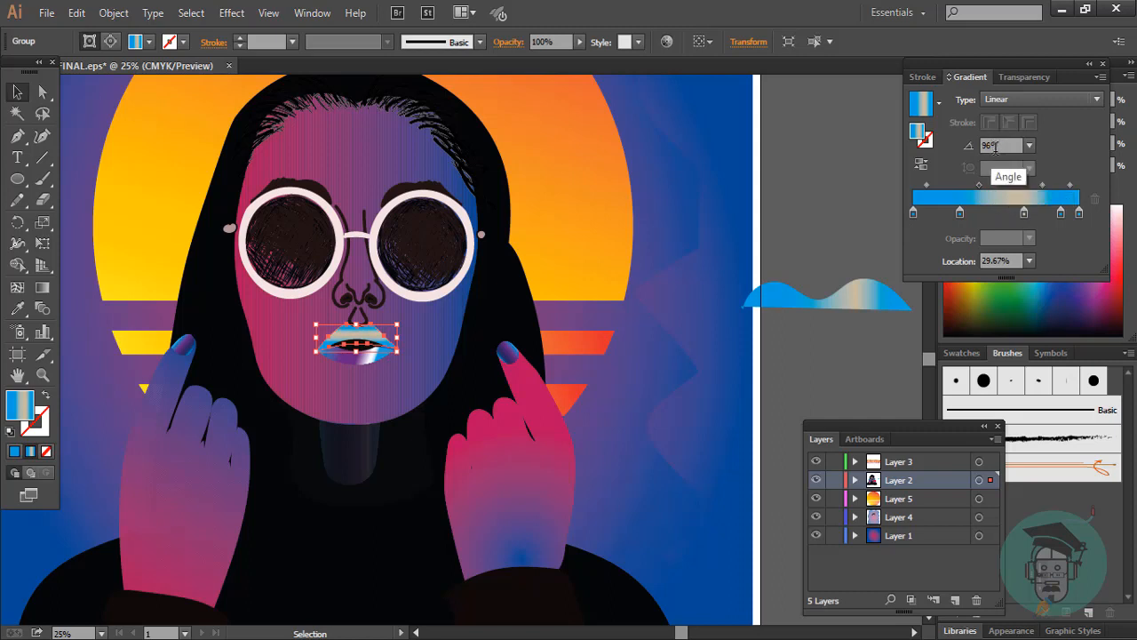
{"action": "scroll", "coordinate": [1013, 145], "scroll_direction": "up", "scroll_amount": 13}
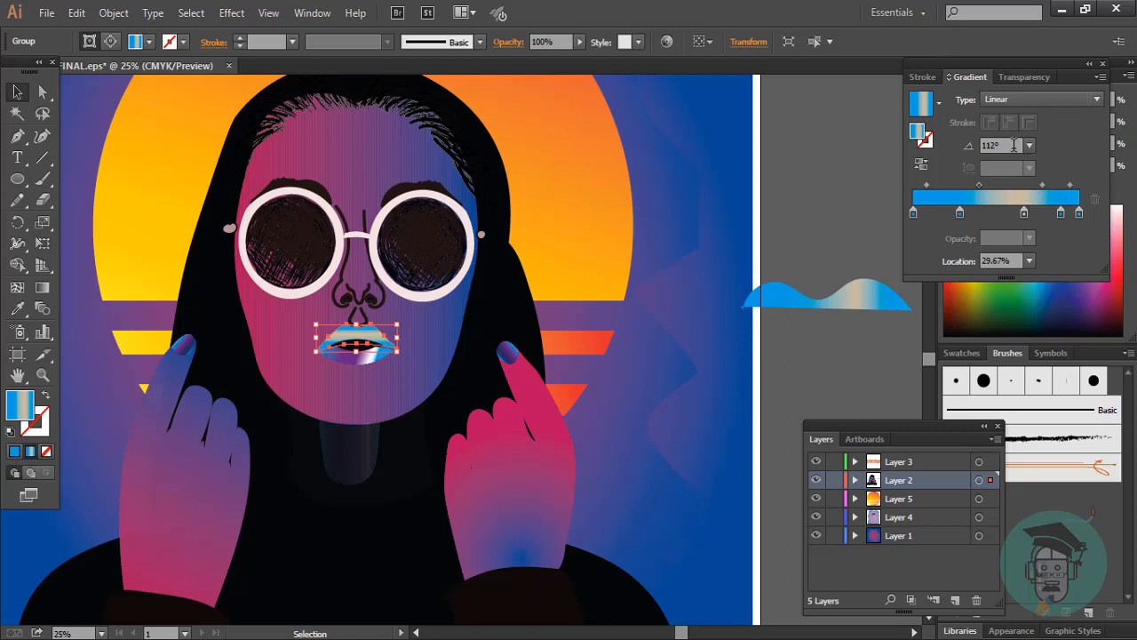
{"action": "scroll", "coordinate": [1014, 145], "scroll_direction": "up", "scroll_amount": 4}
{"action": "scroll", "coordinate": [1014, 145], "scroll_direction": "up", "scroll_amount": 4}
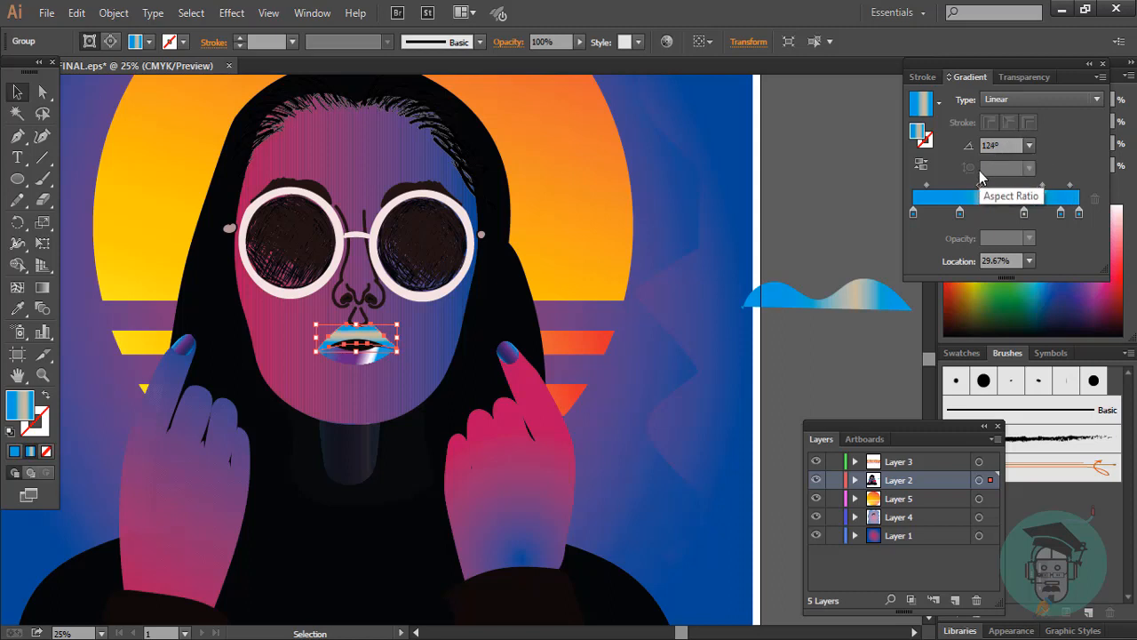
{"action": "scroll", "coordinate": [1002, 146], "scroll_direction": "up", "scroll_amount": 6}
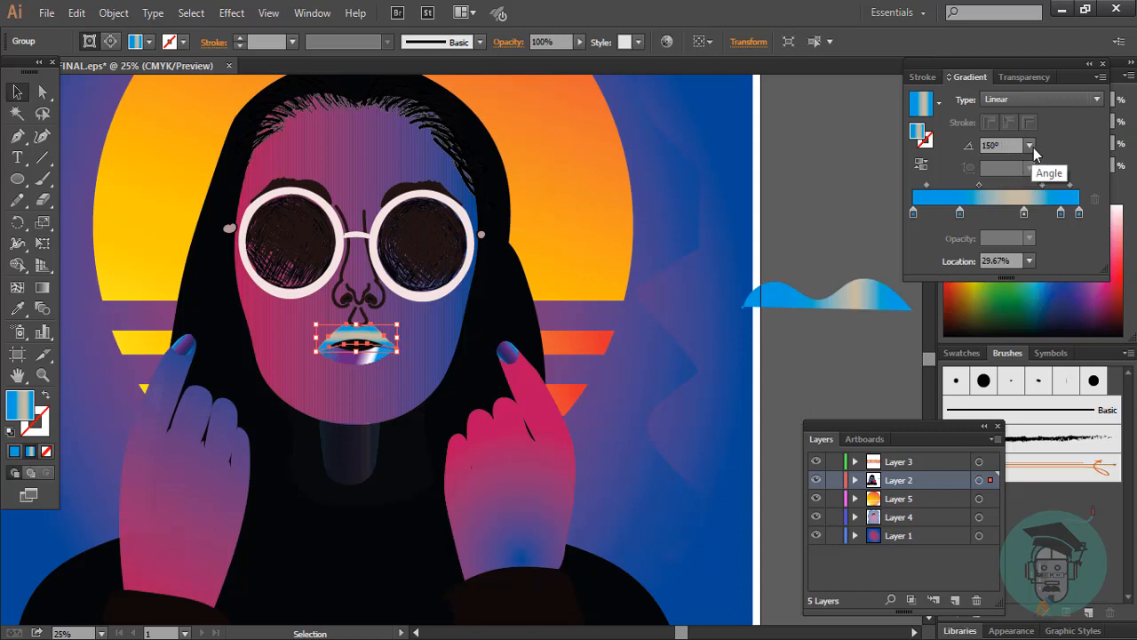
Step: Try a -180° gradient angle on the upper lip, settle on 180°, and deselect the lip
{"action": "left_click", "coordinate": [1030, 146]}
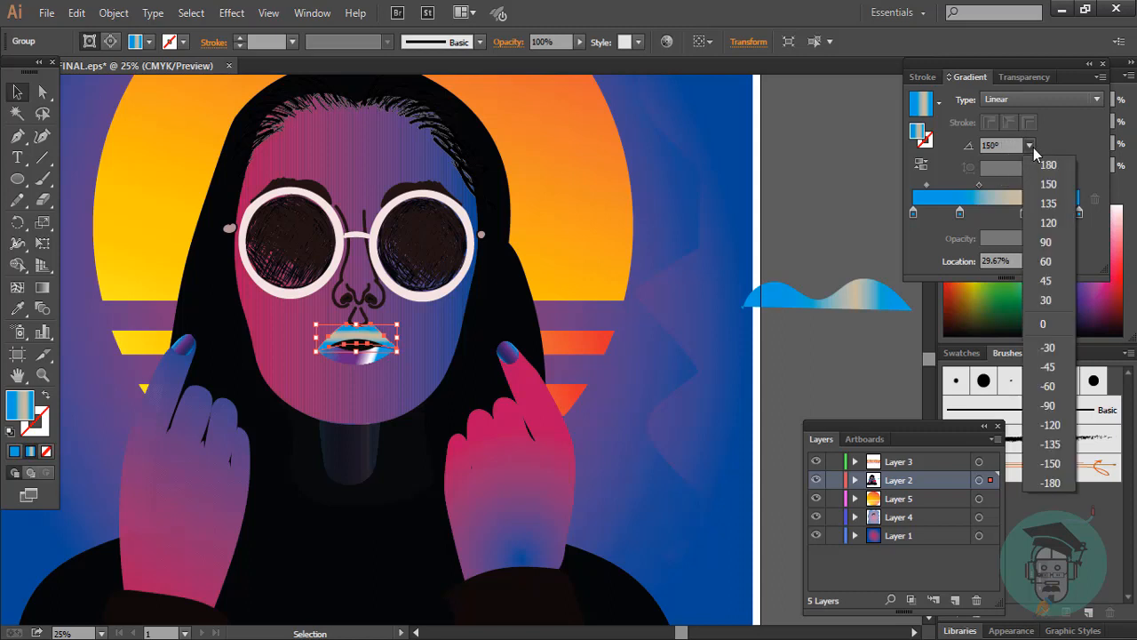
{"action": "left_click", "coordinate": [1051, 482]}
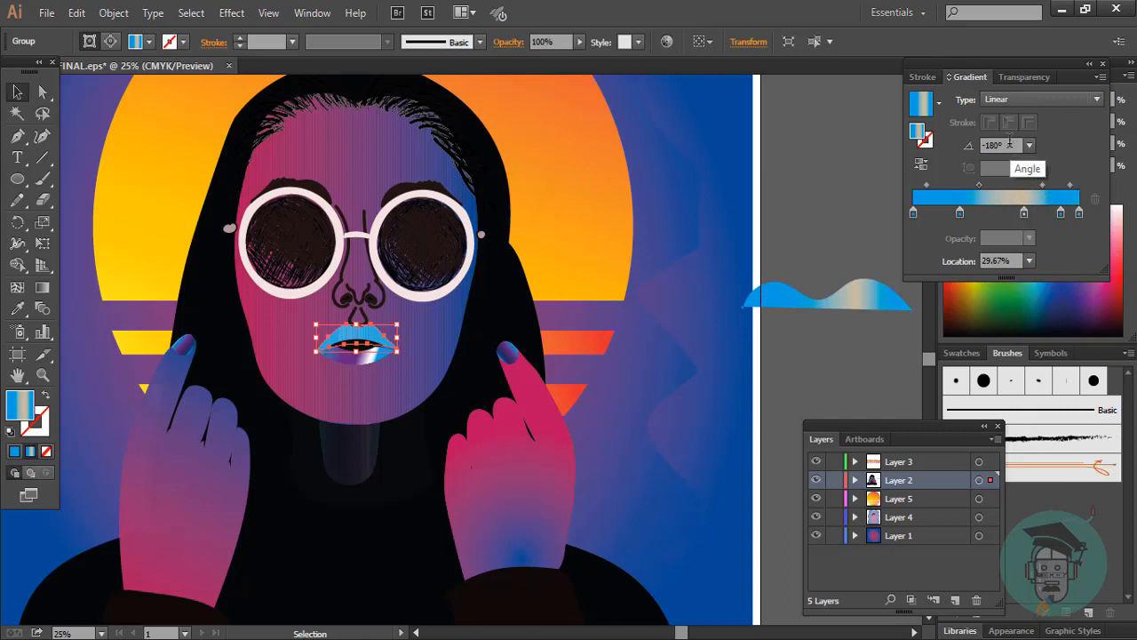
{"action": "left_click", "coordinate": [1032, 146]}
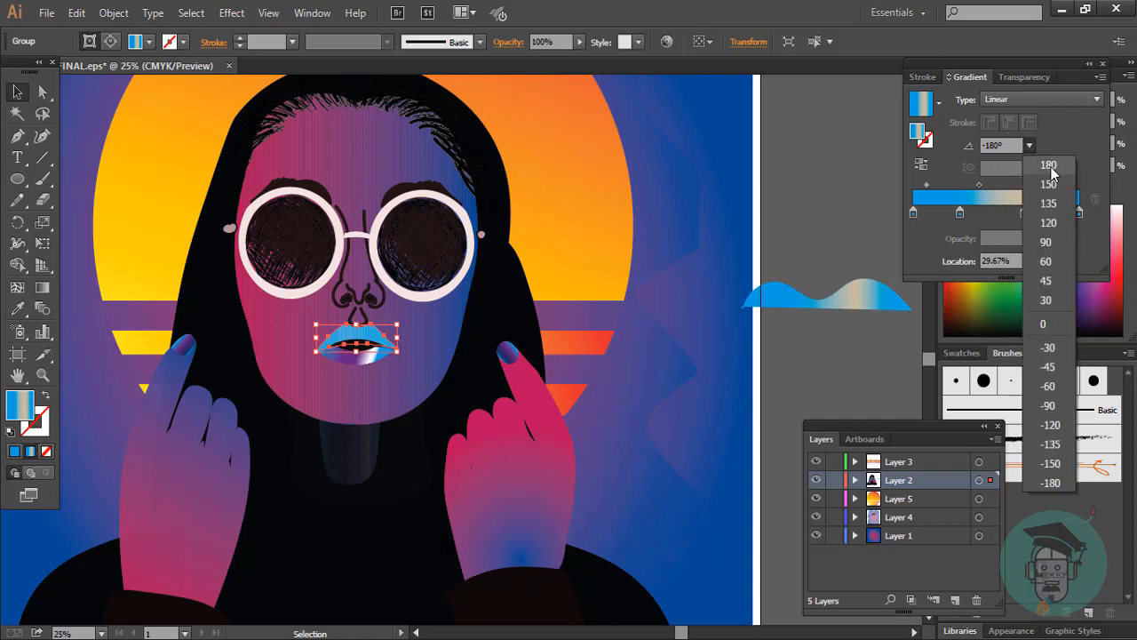
{"action": "left_click", "coordinate": [1049, 166]}
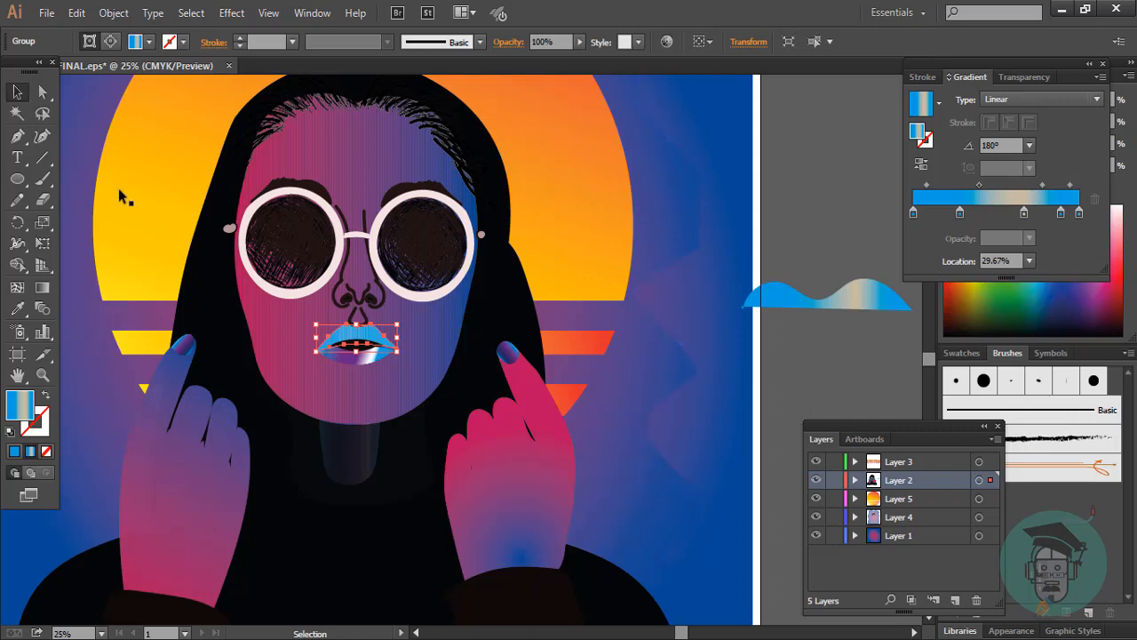
{"action": "left_click", "coordinate": [839, 198]}
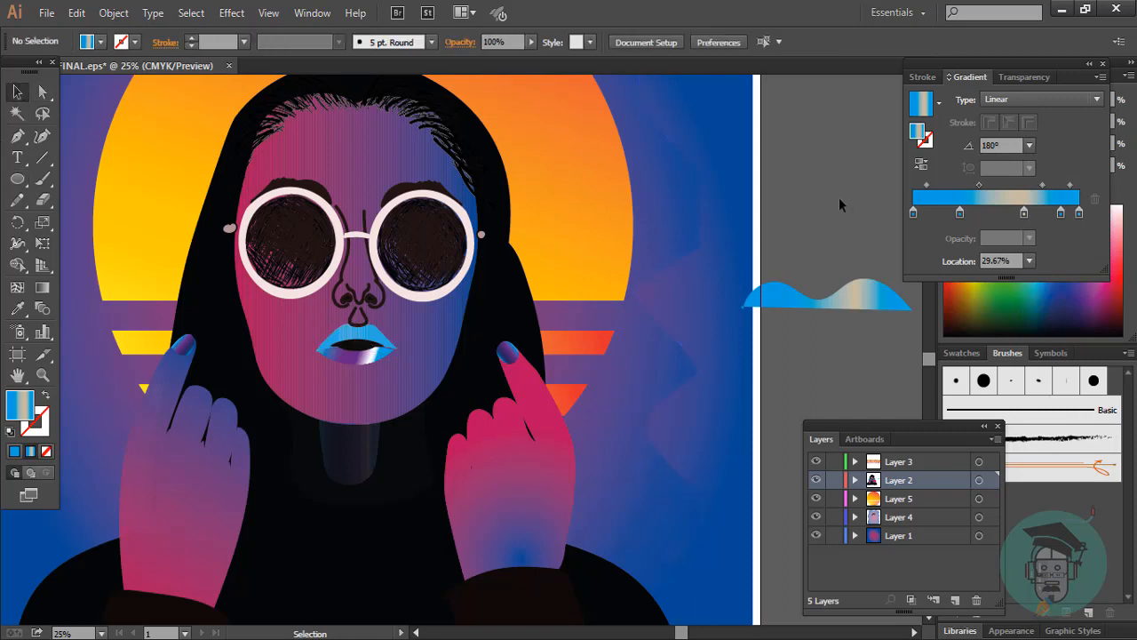
Step: Reselect the upper lip and set the midpoint before its gradient's beige stop to 39.83%
{"action": "left_click", "coordinate": [384, 341]}
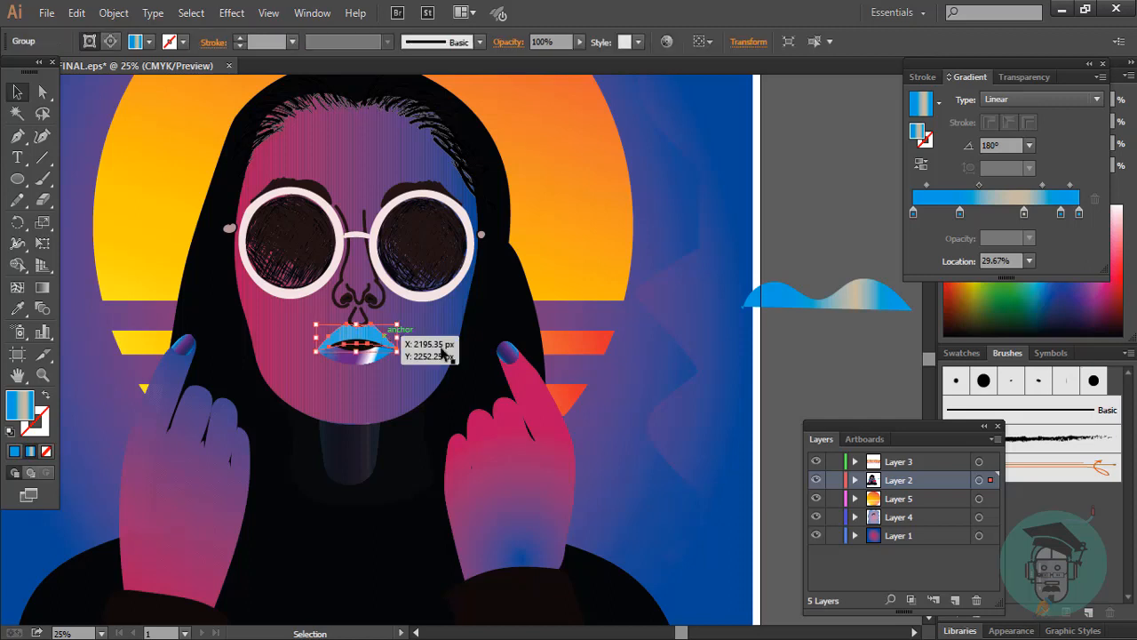
{"action": "key", "text": "a"}
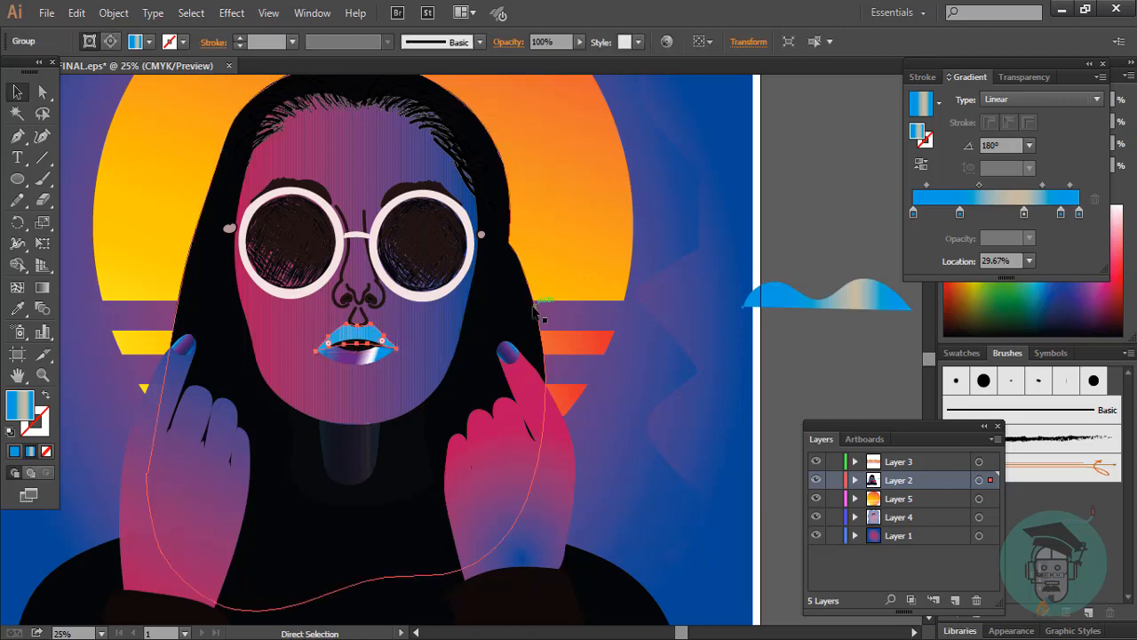
{"action": "key", "text": "ctrl+equal"}
{"action": "key", "text": "ctrl+equal"}
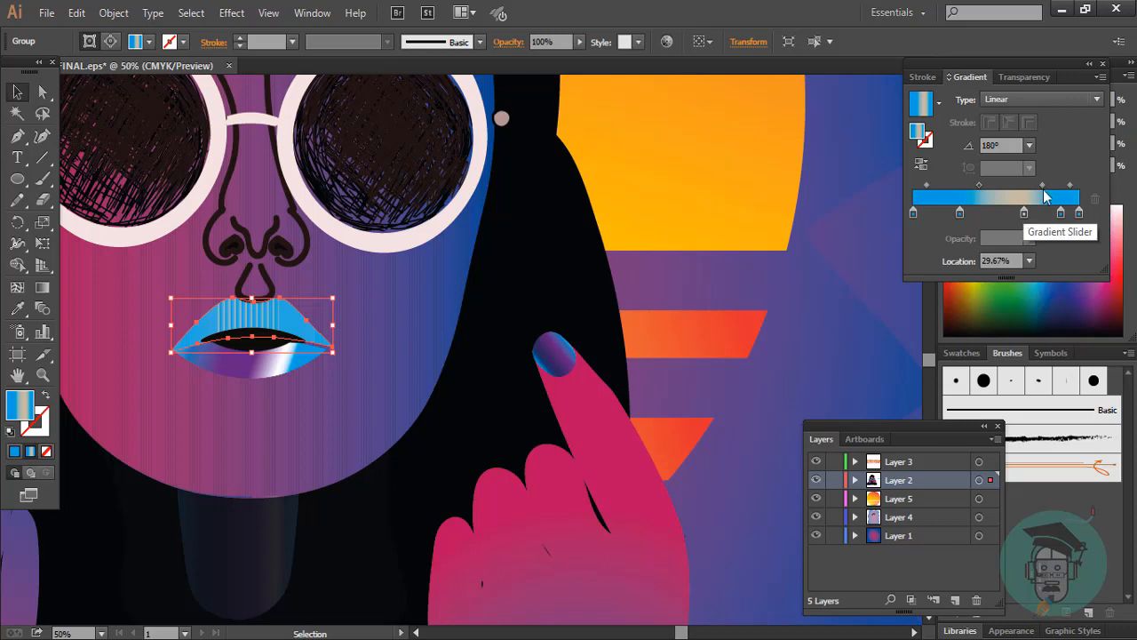
{"action": "left_click", "coordinate": [1044, 185]}
{"action": "left_click_drag", "start_coordinate": [981, 184], "coordinate": [986, 183]}
{"action": "left_click", "coordinate": [1028, 145]}
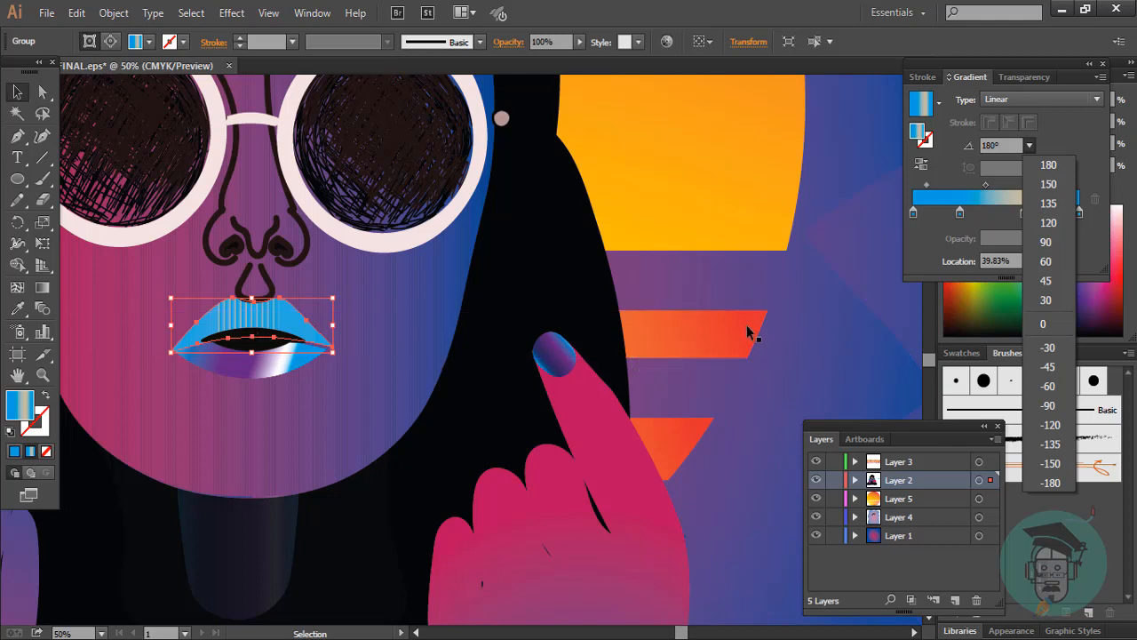
Step: Copy the upper lip's blue and beige gradient onto the lower lip group with the Eyedropper
{"action": "left_click", "coordinate": [300, 360]}
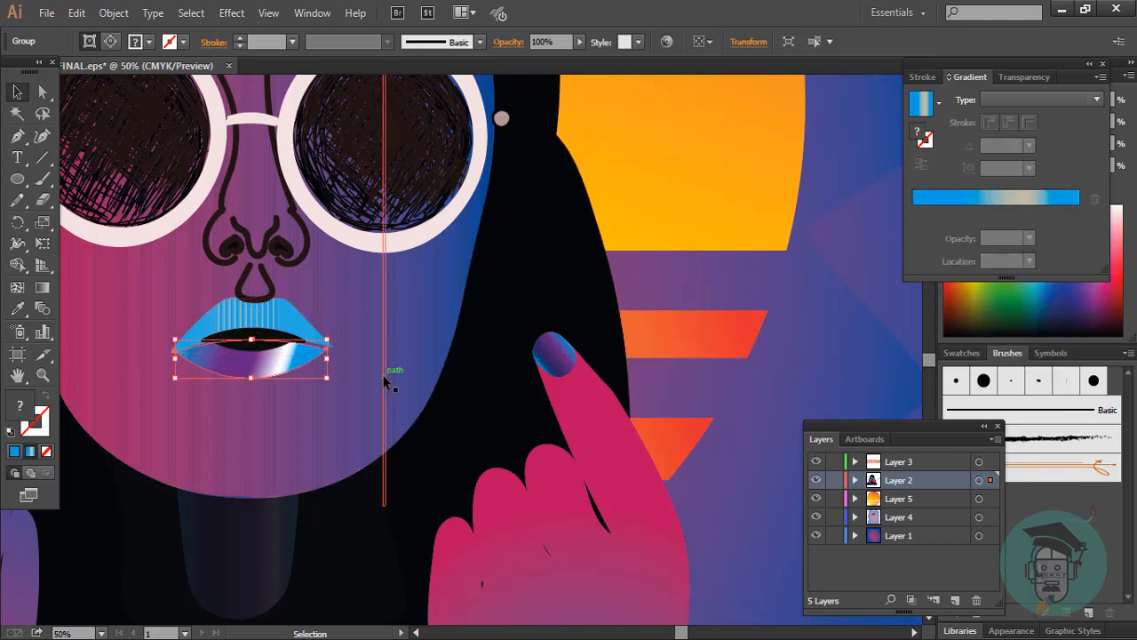
{"action": "key", "text": "i"}
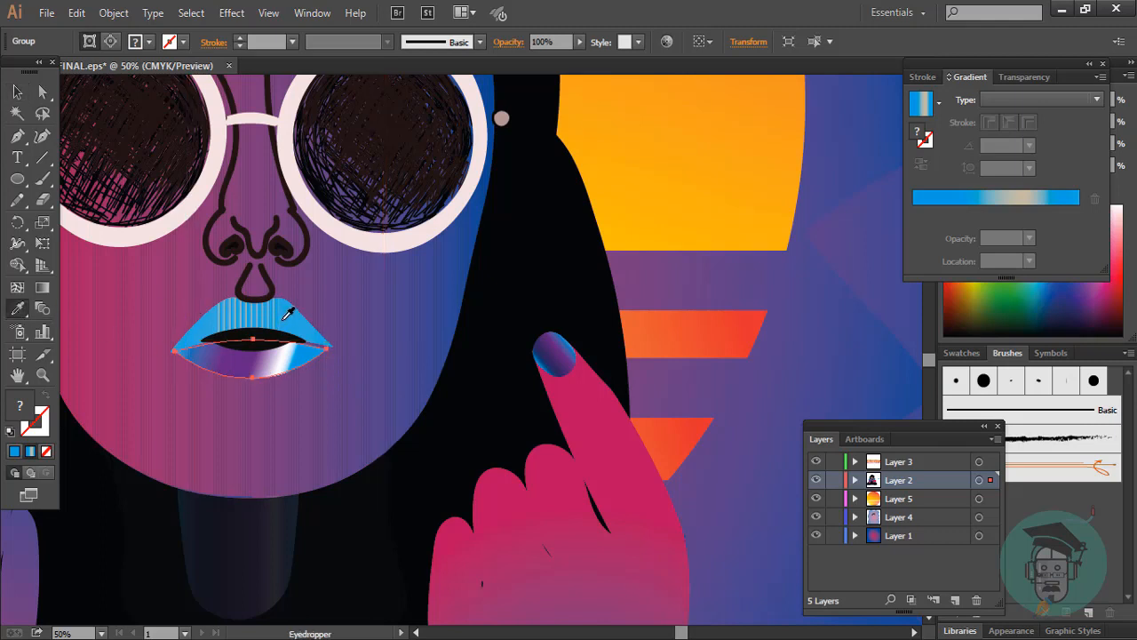
{"action": "left_click", "coordinate": [285, 316]}
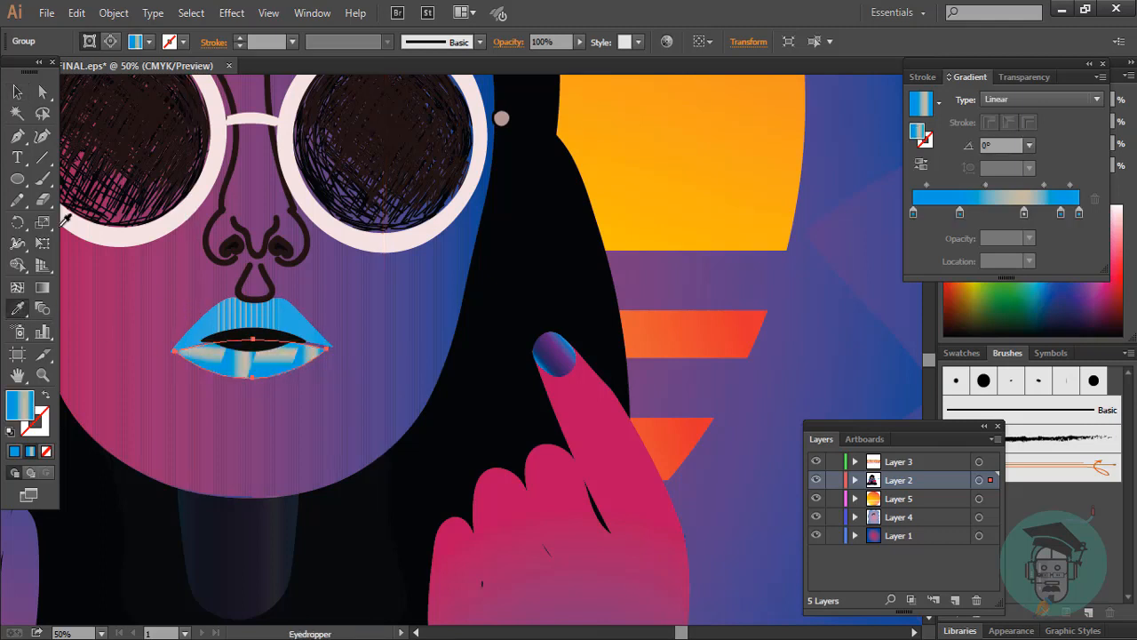
{"action": "left_click", "coordinate": [17, 93]}
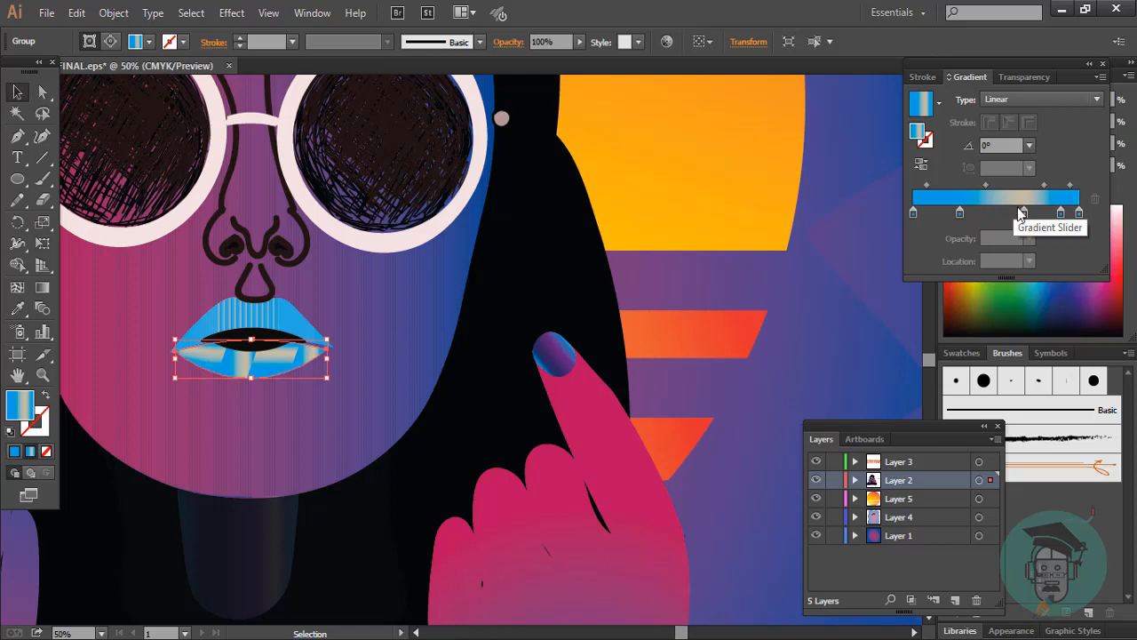
Step: Set the lower lip's gradient angle to 42° and deselect the lip
{"action": "scroll", "coordinate": [1006, 147], "scroll_direction": "up", "scroll_amount": 5}
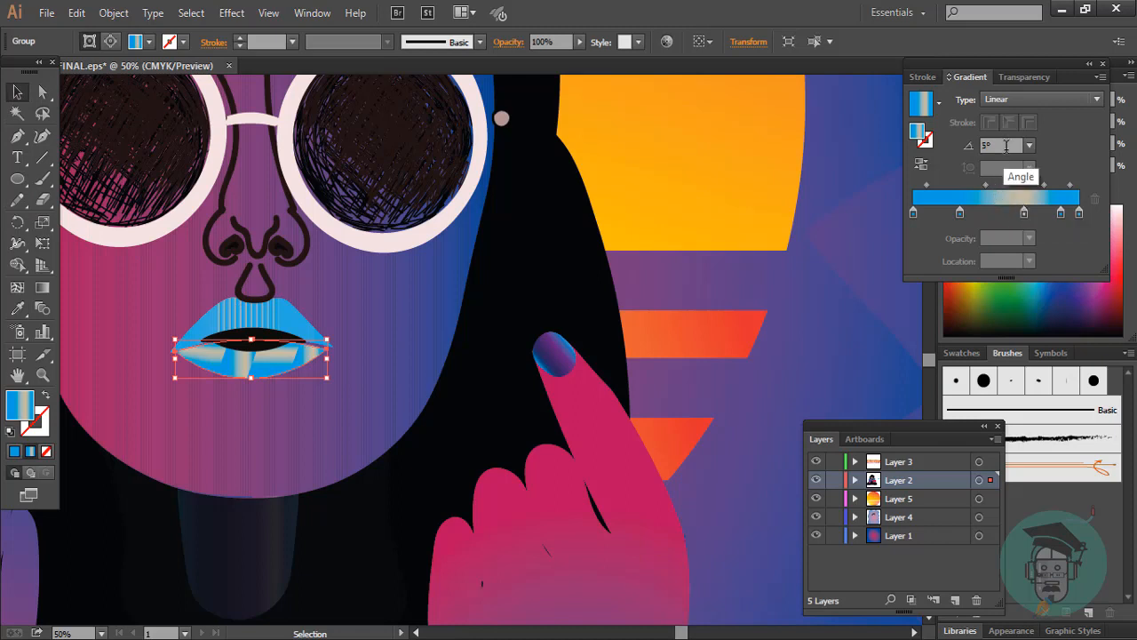
{"action": "scroll", "coordinate": [1006, 145], "scroll_direction": "up", "scroll_amount": 4}
{"action": "scroll", "coordinate": [1006, 146], "scroll_direction": "up", "scroll_amount": 3}
{"action": "scroll", "coordinate": [1006, 145], "scroll_direction": "up", "scroll_amount": 5}
{"action": "scroll", "coordinate": [1006, 146], "scroll_direction": "down", "scroll_amount": 4}
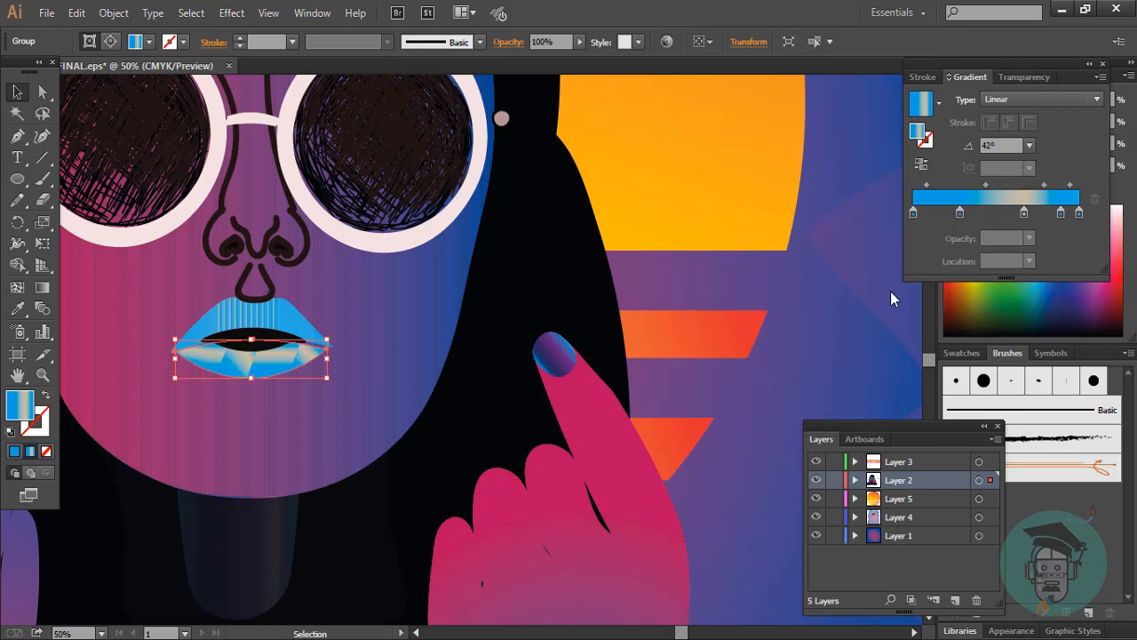
{"action": "left_click", "coordinate": [833, 339]}
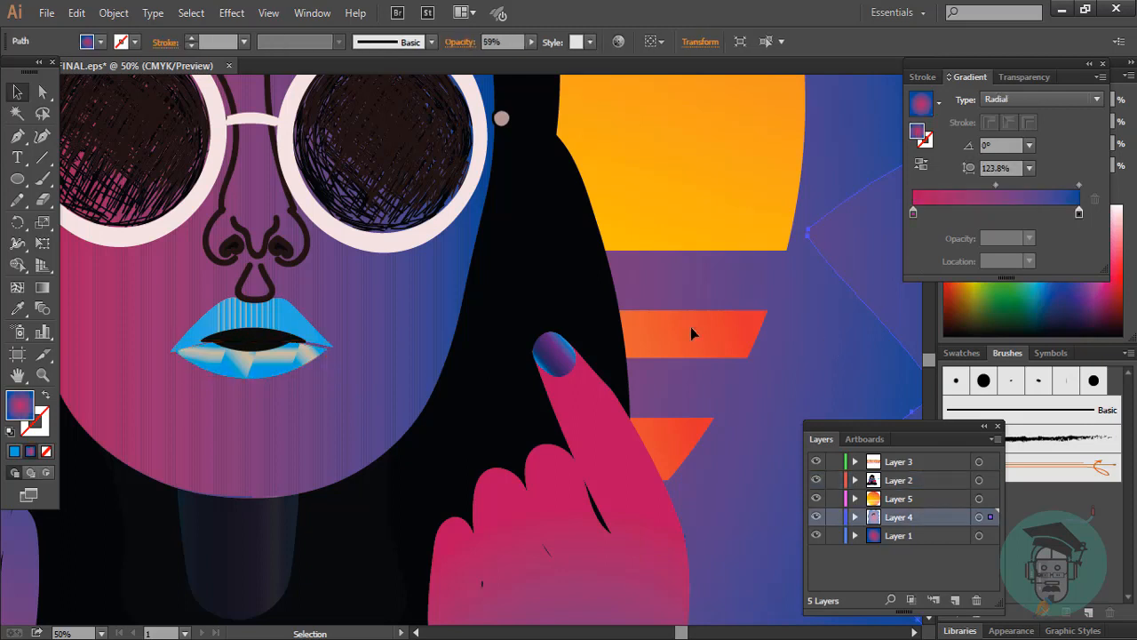
Step: Reselect the lower lip group and undo its latest gradient angle changes one by one
{"action": "left_click", "coordinate": [322, 371], "text": "ctrl"}
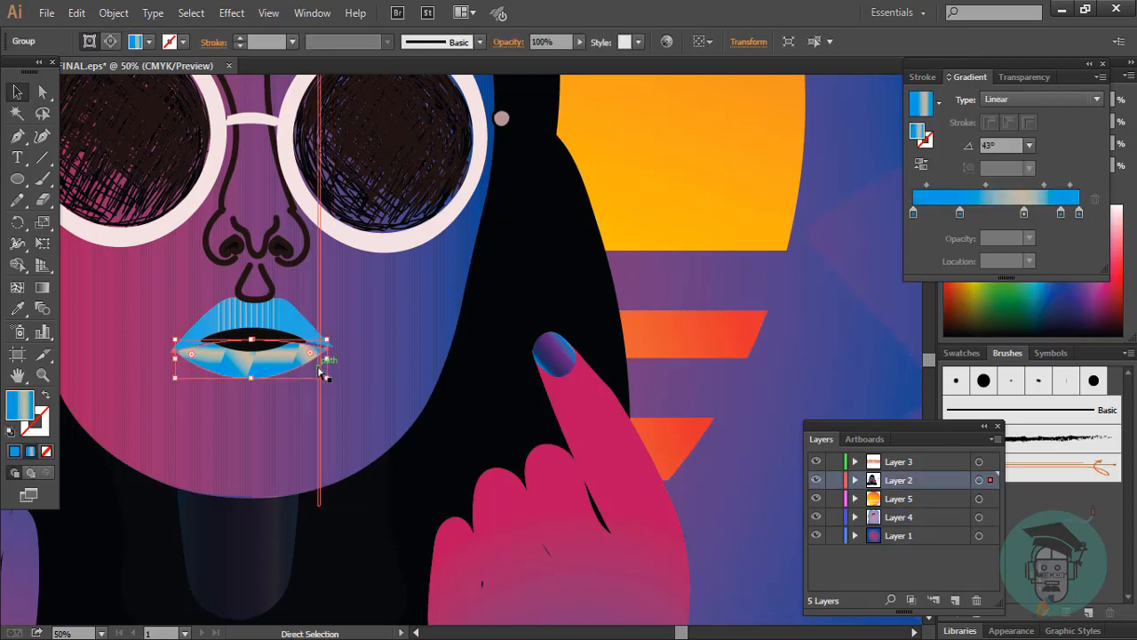
{"action": "left_click", "coordinate": [321, 371], "text": "ctrl"}
{"action": "left_click", "coordinate": [321, 372]}
{"action": "left_click", "coordinate": [320, 372], "text": "ctrl"}
{"action": "left_click", "coordinate": [320, 371]}
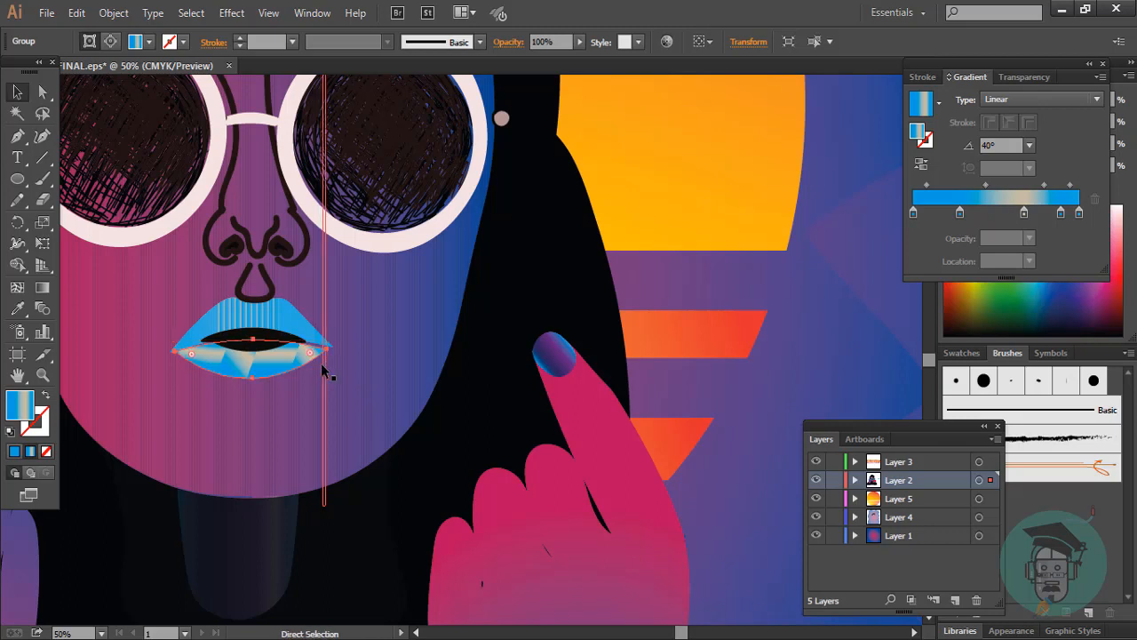
{"action": "left_click", "coordinate": [301, 327], "text": "ctrl"}
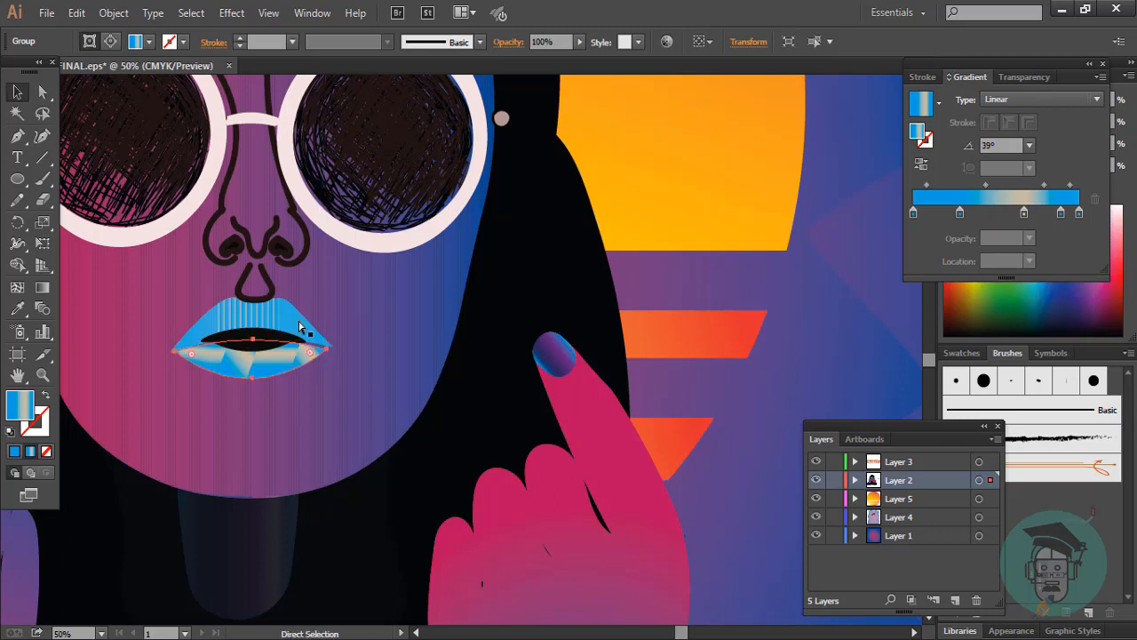
{"action": "left_click", "coordinate": [301, 327]}
{"action": "left_click", "coordinate": [300, 327]}
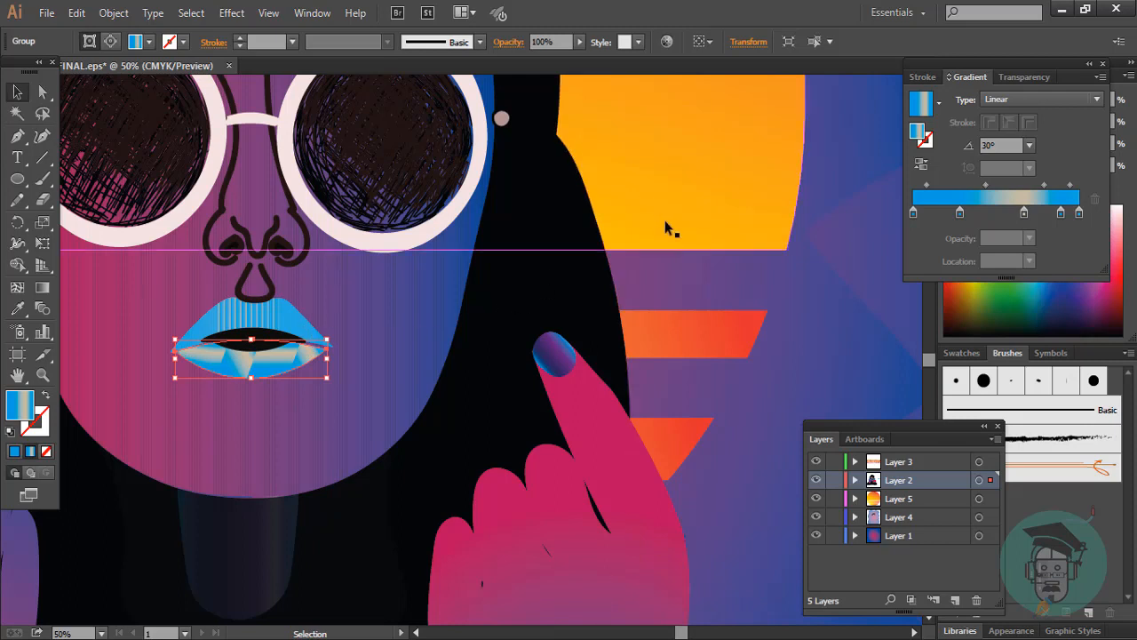
Step: View the whole artboard, try selecting the wavy gradient shape beside it, and undo the lower lip's gradient angle changes further
{"action": "key", "text": "ctrl+0"}
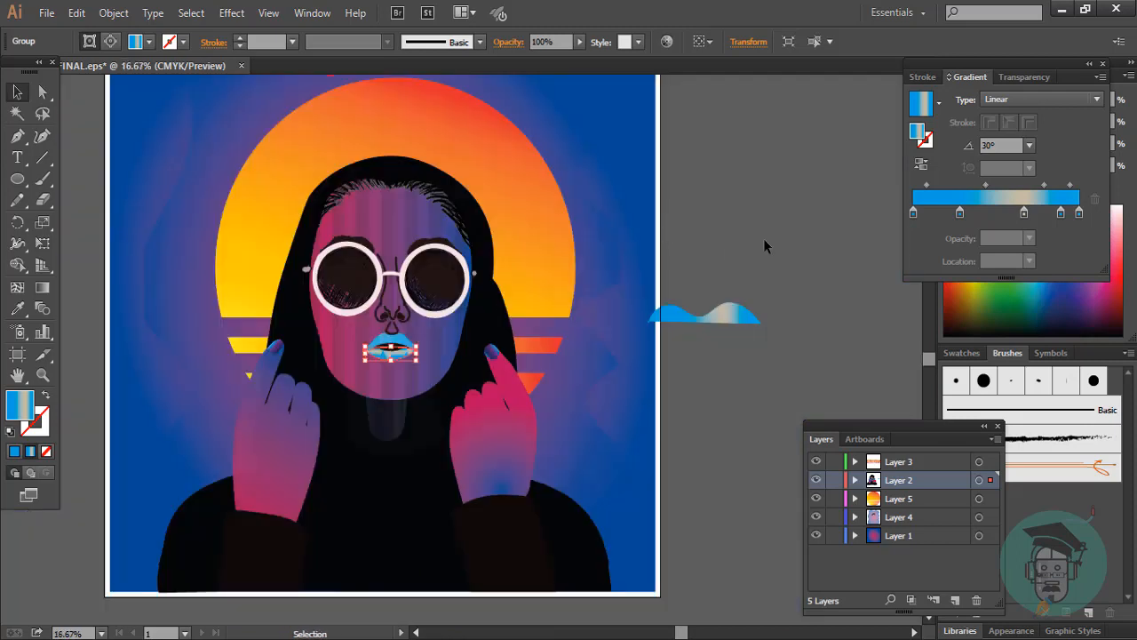
{"action": "left_click_drag", "start_coordinate": [688, 272], "coordinate": [778, 377]}
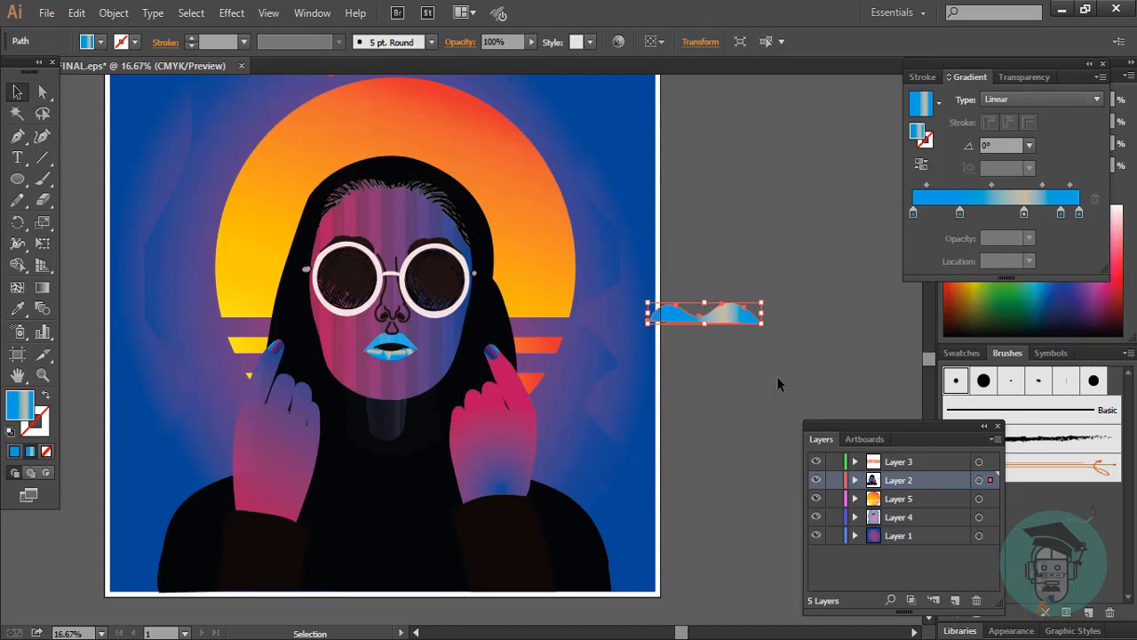
{"action": "key", "text": "ctrl+z"}
{"action": "key", "text": "ctrl+z"}
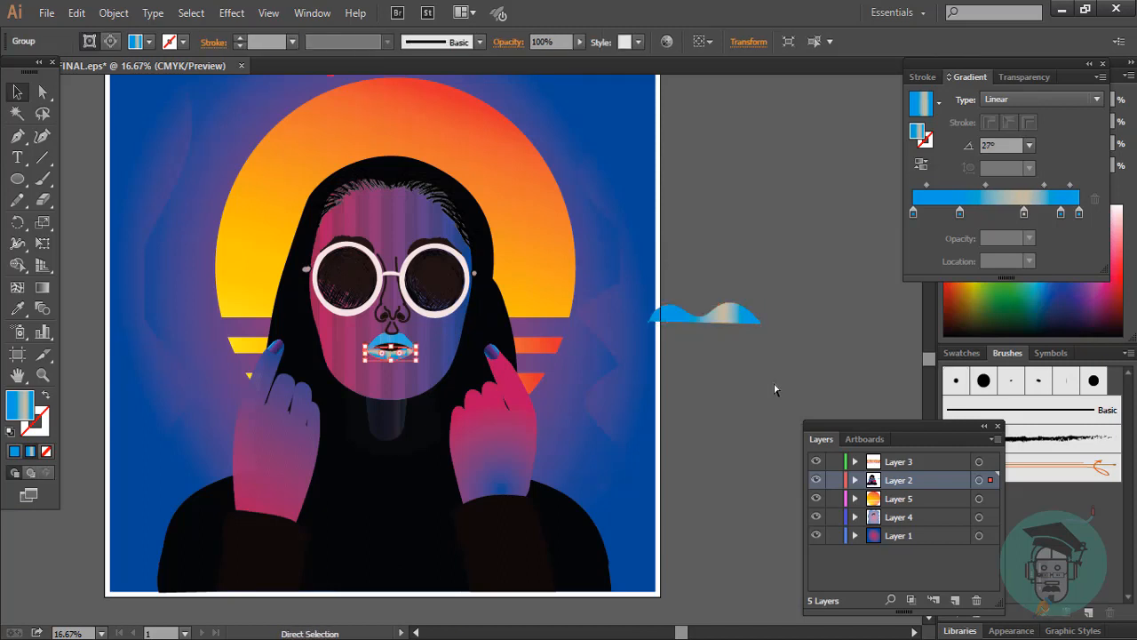
{"action": "key", "text": "ctrl+z"}
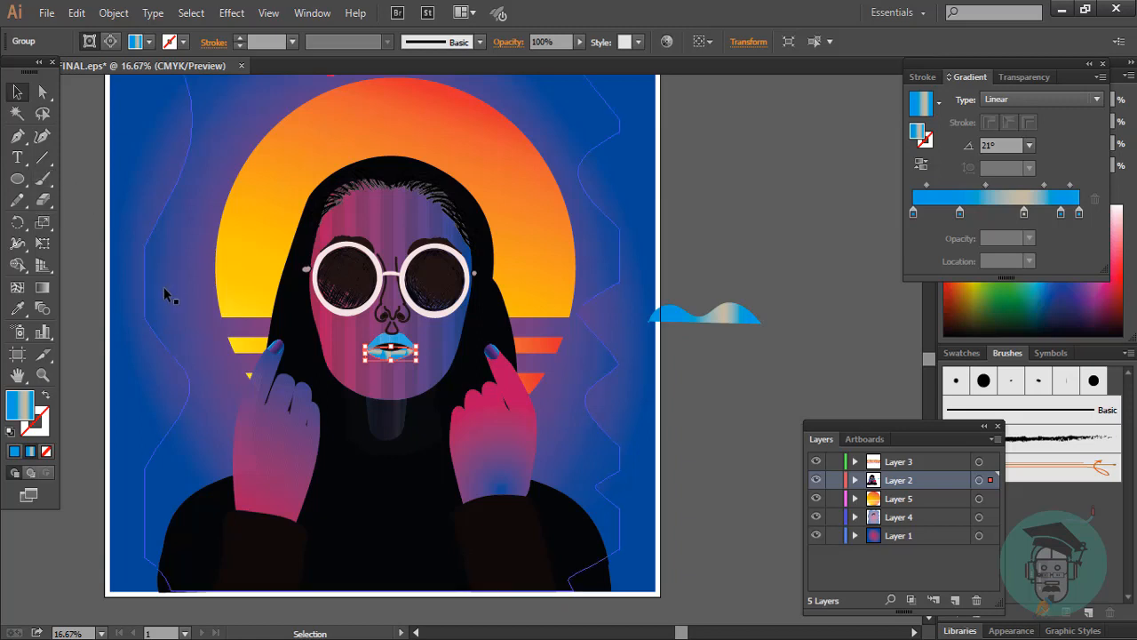
Step: Undo the gradient copied onto the lower lip and the upper lip's most recent gradient angle changes
{"action": "key", "text": "a"}
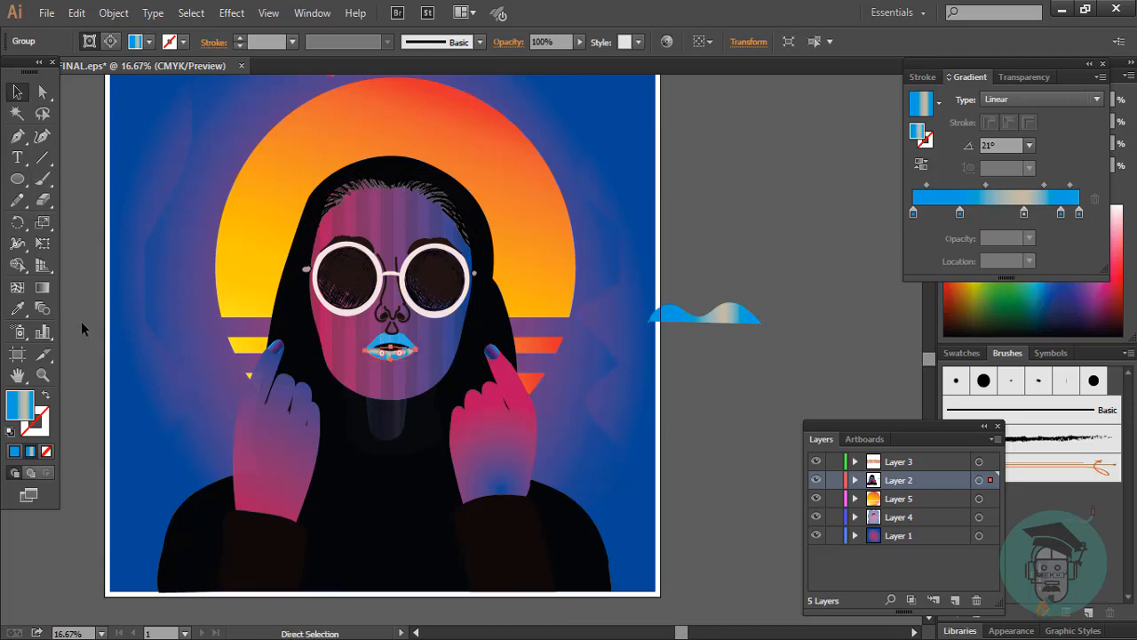
{"action": "key", "text": "ctrl+z"}
{"action": "key", "text": "ctrl+z"}
{"action": "key", "text": "ctrl+z"}
{"action": "key", "text": "ctrl+z"}
{"action": "key", "text": "ctrl+z"}
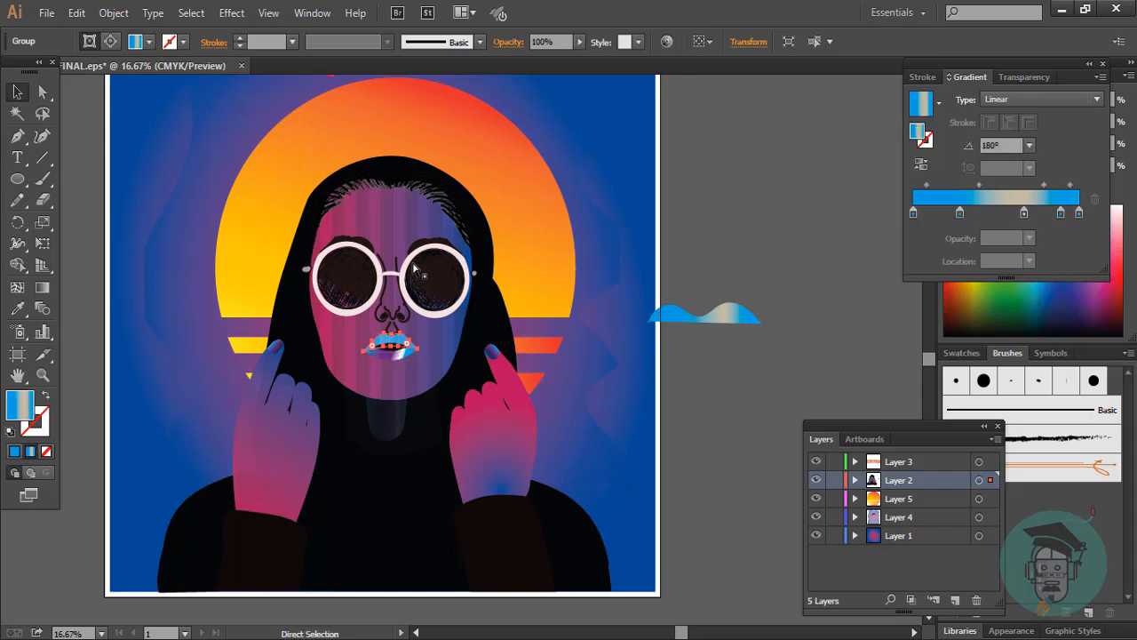
{"action": "key", "text": "ctrl+z"}
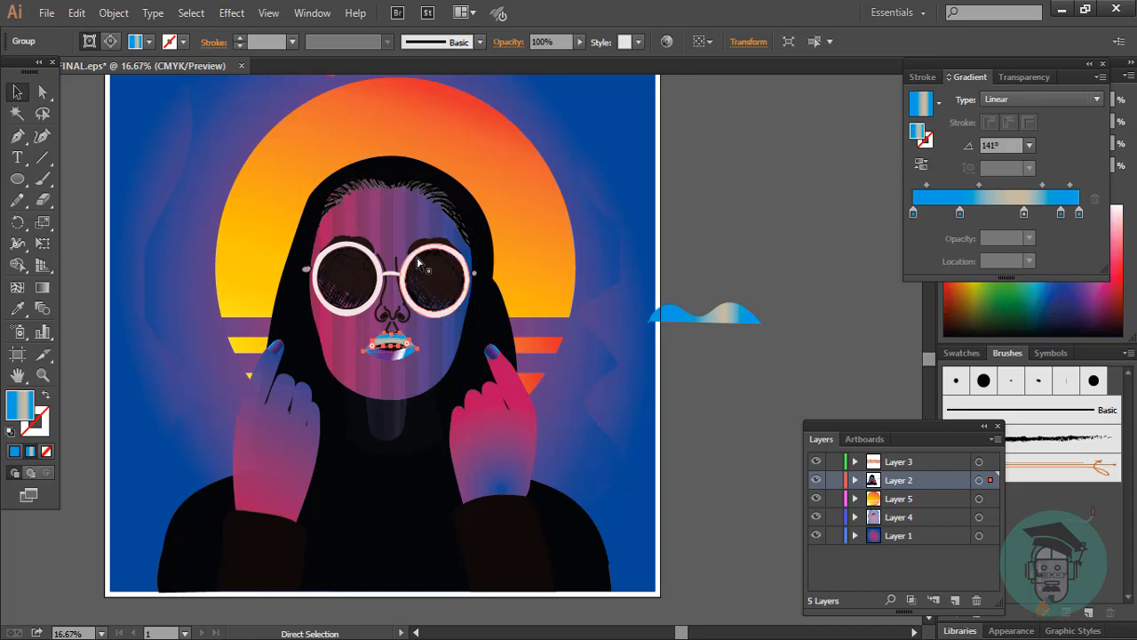
{"action": "key", "text": "ctrl+z"}
{"action": "key", "text": "ctrl+z"}
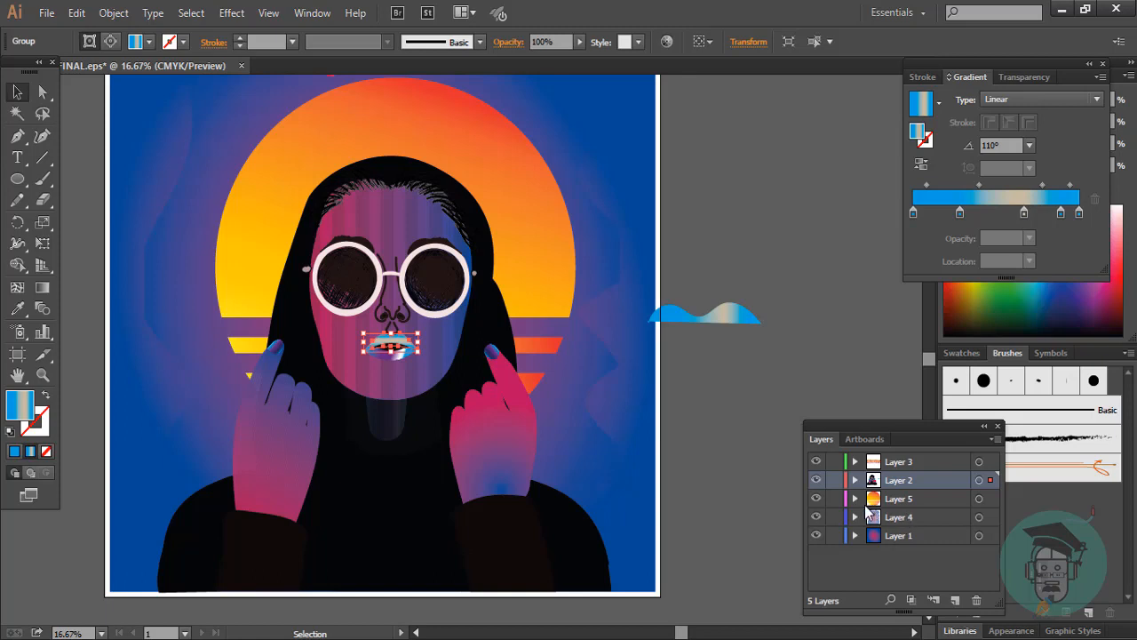
Step: Toggle the visibility of Layer 3 to compare the portrait with and without it
{"action": "left_click", "coordinate": [817, 462]}
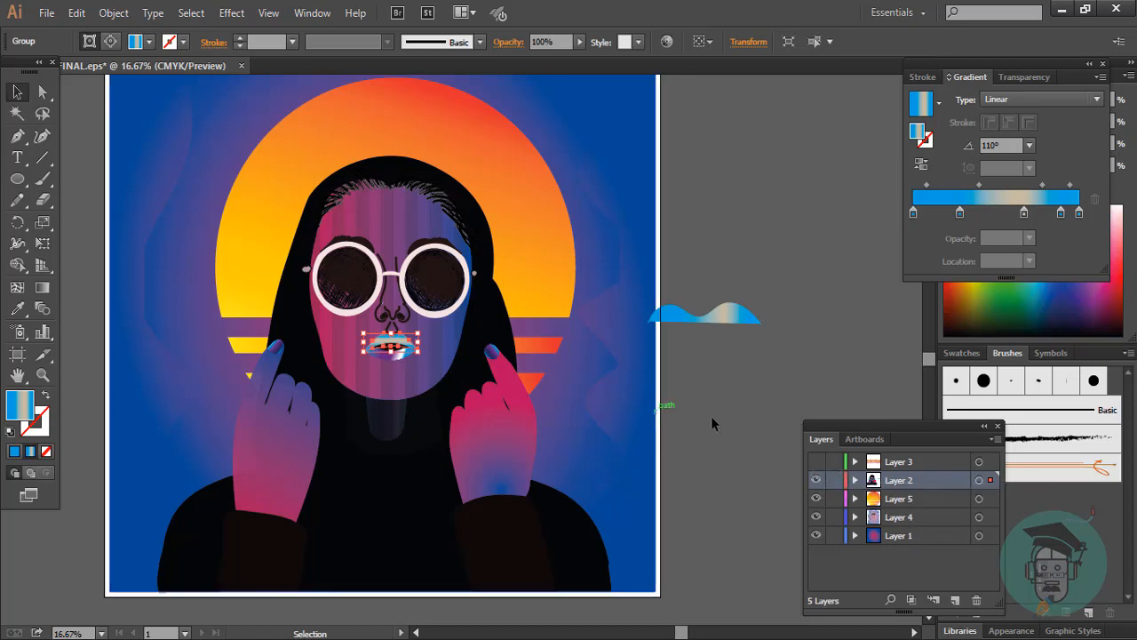
{"action": "left_click", "coordinate": [817, 462]}
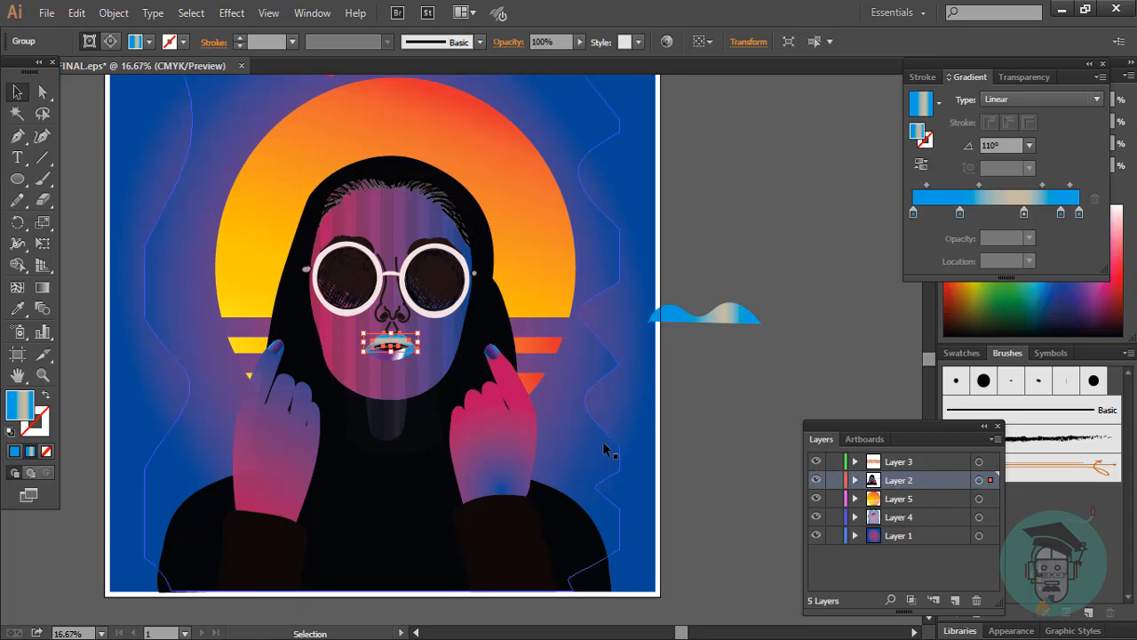
{"action": "left_click", "coordinate": [817, 462]}
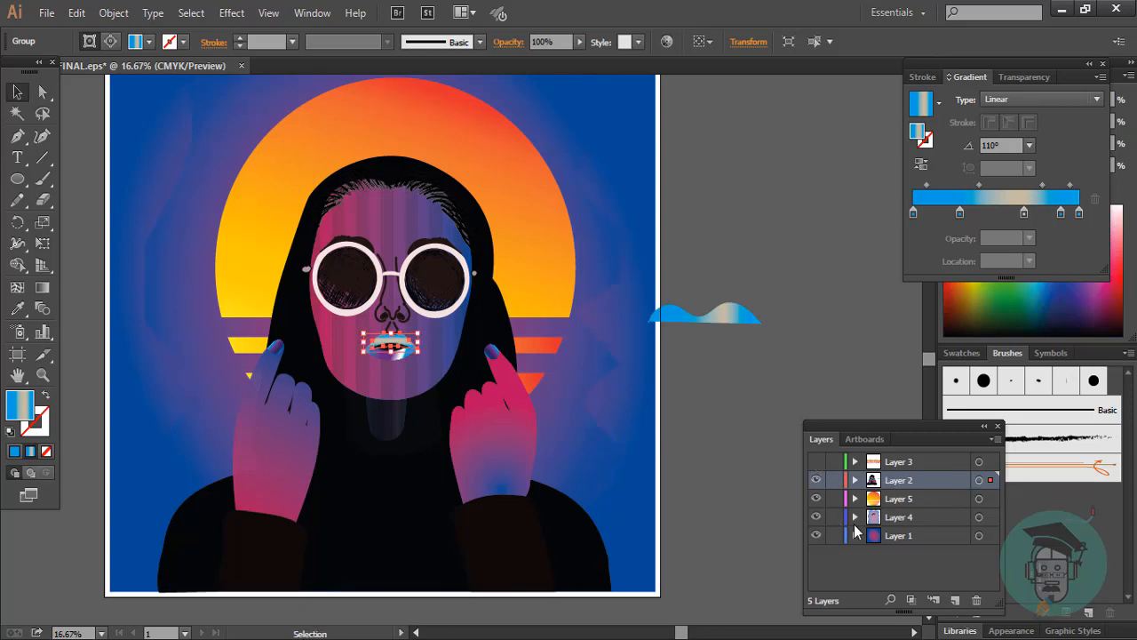
Step: Step back through the upper lip's gradient history until its second beige stop is restored, and deselect the lip
{"action": "key", "text": "ctrl+z"}
{"action": "key", "text": "ctrl+z"}
{"action": "key", "text": "ctrl+z"}
{"action": "key", "text": "ctrl+z"}
{"action": "key", "text": "ctrl+z"}
{"action": "key", "text": "ctrl+z"}
{"action": "key", "text": "ctrl+z"}
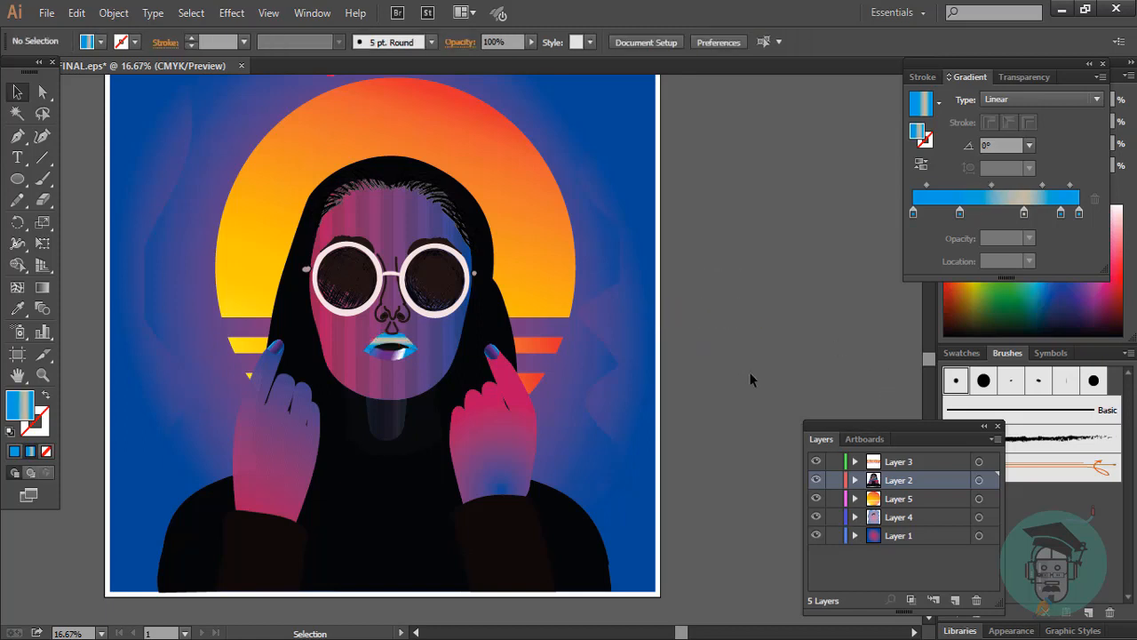
{"action": "key", "text": "ctrl+shift+z"}
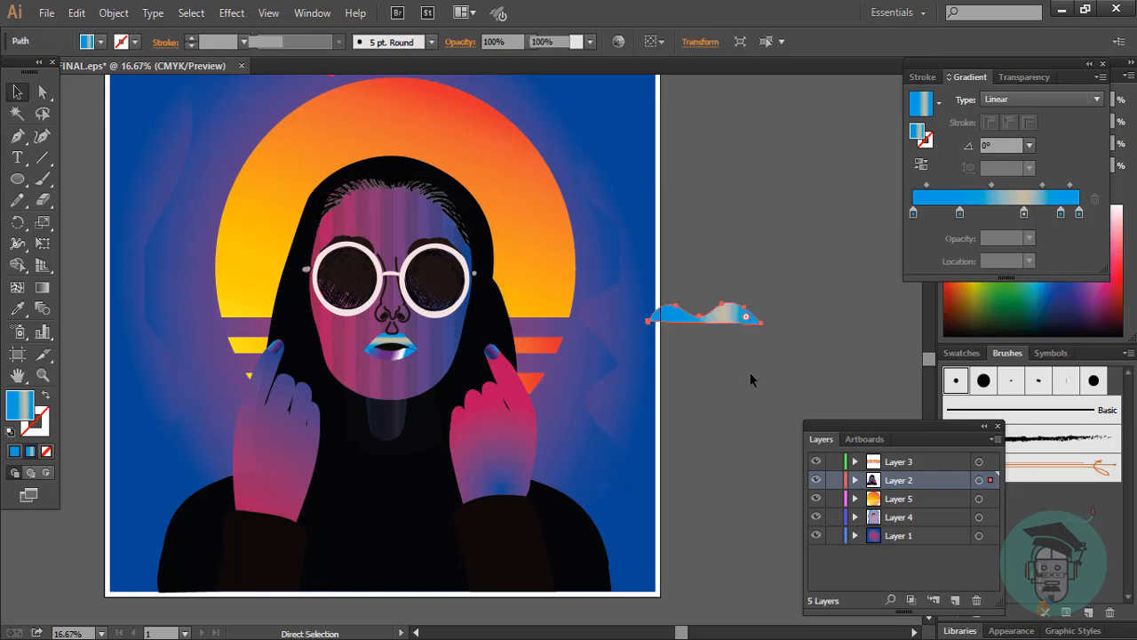
{"action": "key", "text": "ctrl+shift+z"}
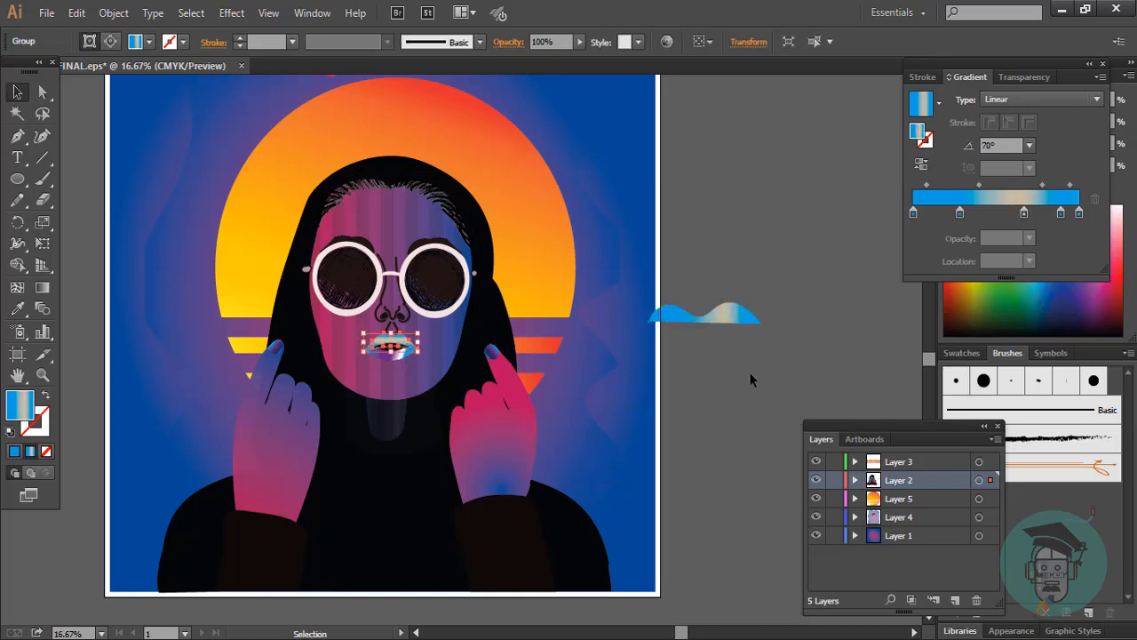
{"action": "key", "text": "ctrl+shift+z"}
{"action": "key", "text": "ctrl+shift+z"}
{"action": "key", "text": "ctrl+shift+z"}
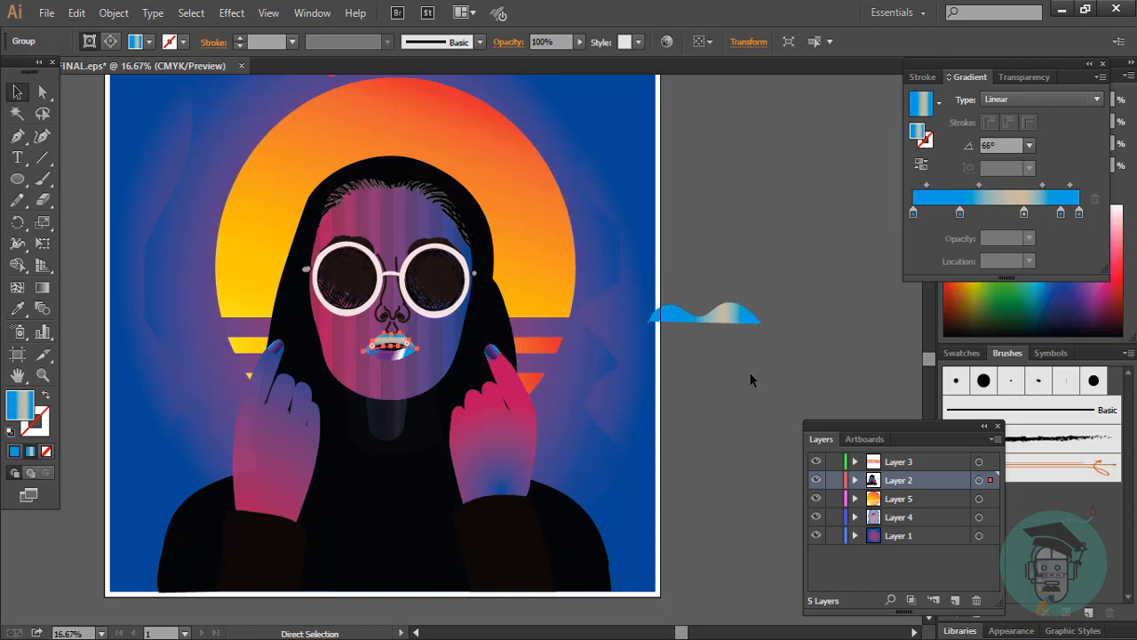
{"action": "key", "text": "ctrl+shift+z"}
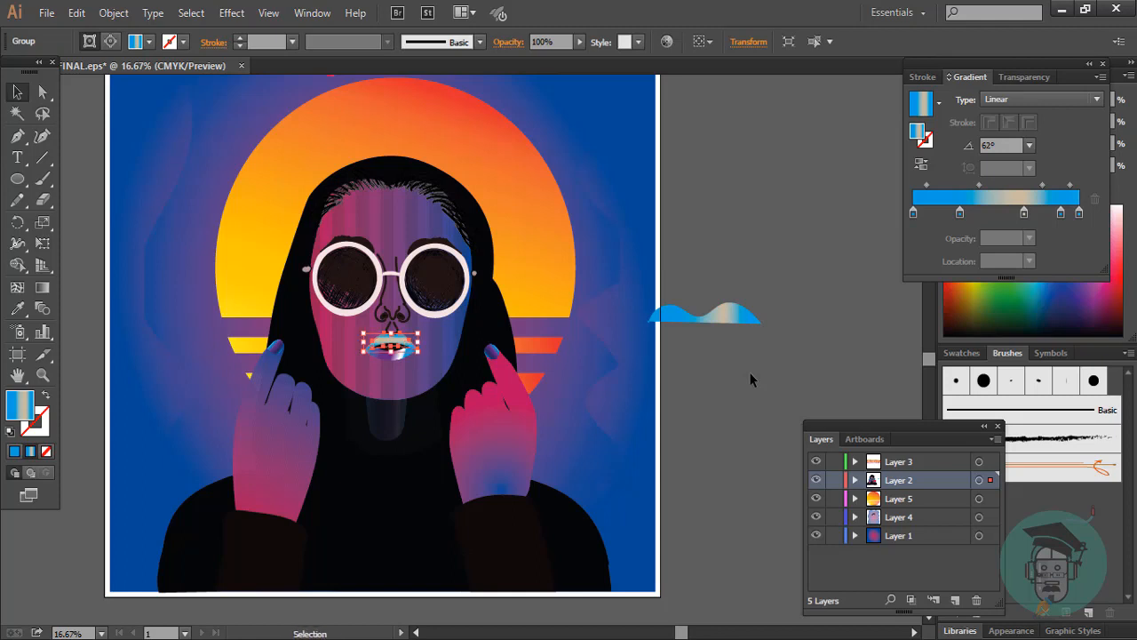
{"action": "key", "text": "ctrl"}
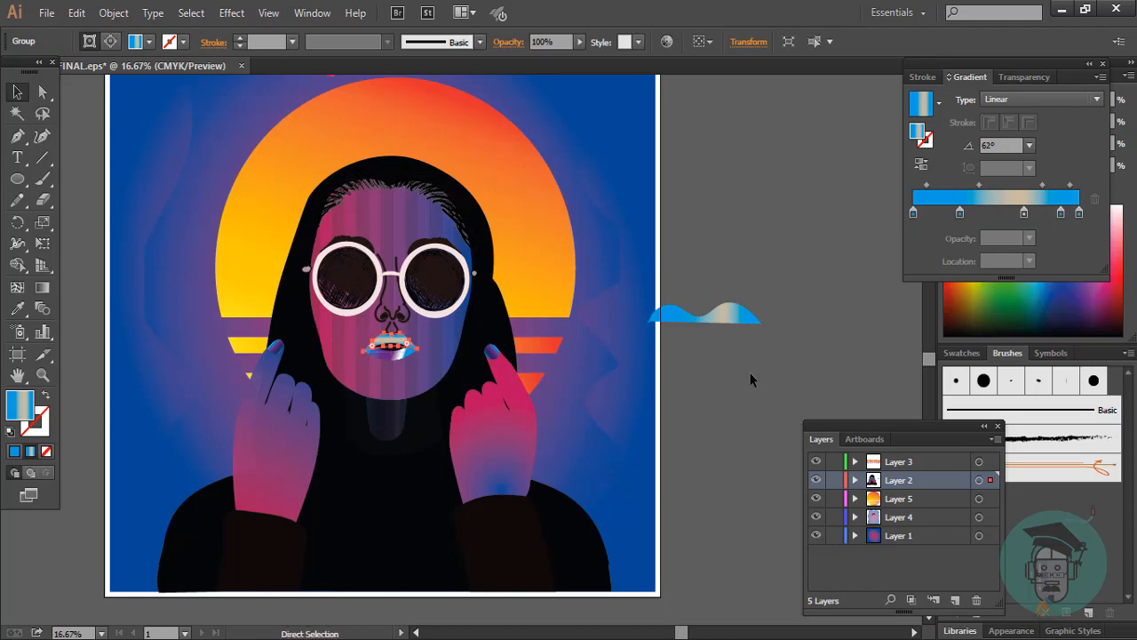
{"action": "key", "text": "ctrl+shift+z"}
{"action": "key", "text": "ctrl+shift+z"}
{"action": "key", "text": "ctrl+shift+z"}
{"action": "key", "text": "ctrl+shift+z"}
{"action": "key", "text": "ctrl+shift+z"}
{"action": "key", "text": "ctrl+shift+z"}
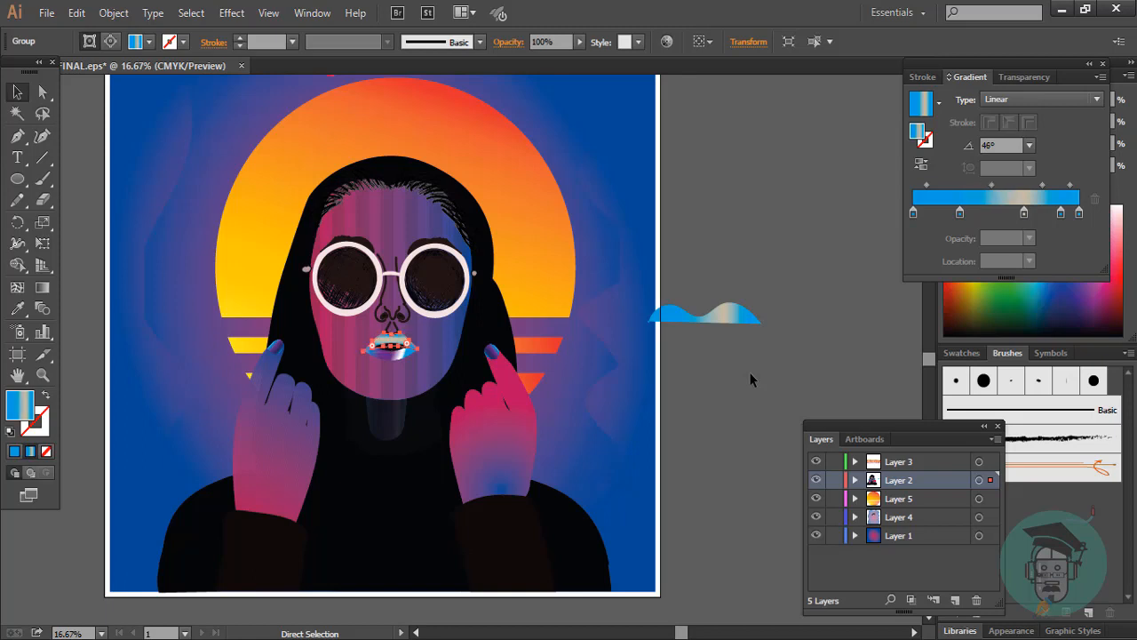
{"action": "key", "text": "ctrl+shift+z"}
{"action": "key", "text": "ctrl+shift+z"}
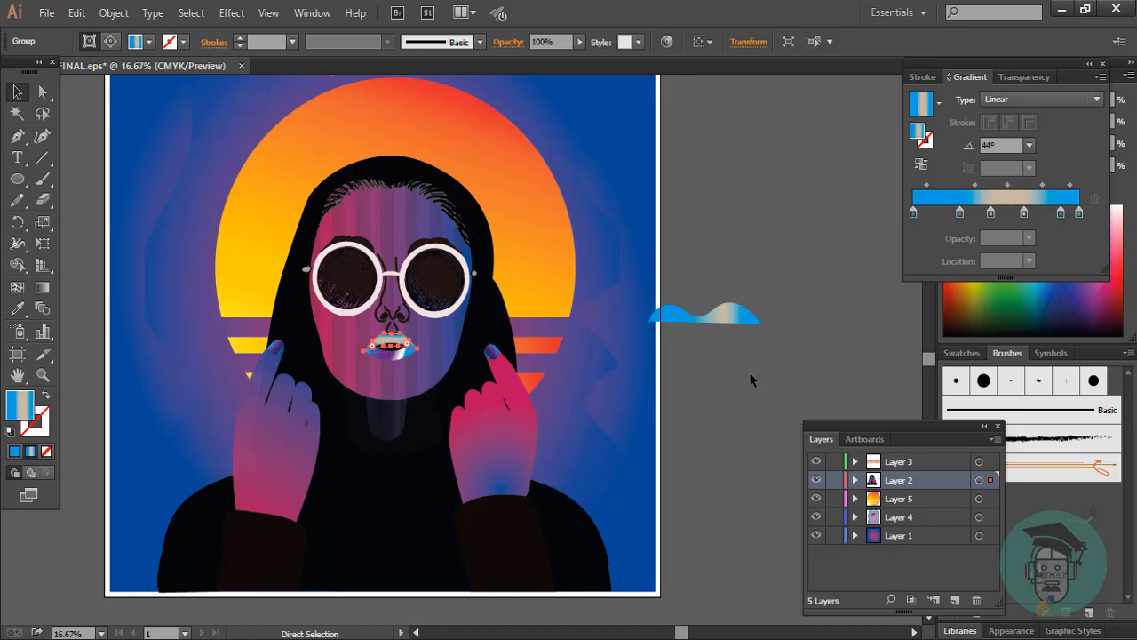
{"action": "key", "text": "ctrl+shift+z"}
{"action": "key", "text": "ctrl+shift+z"}
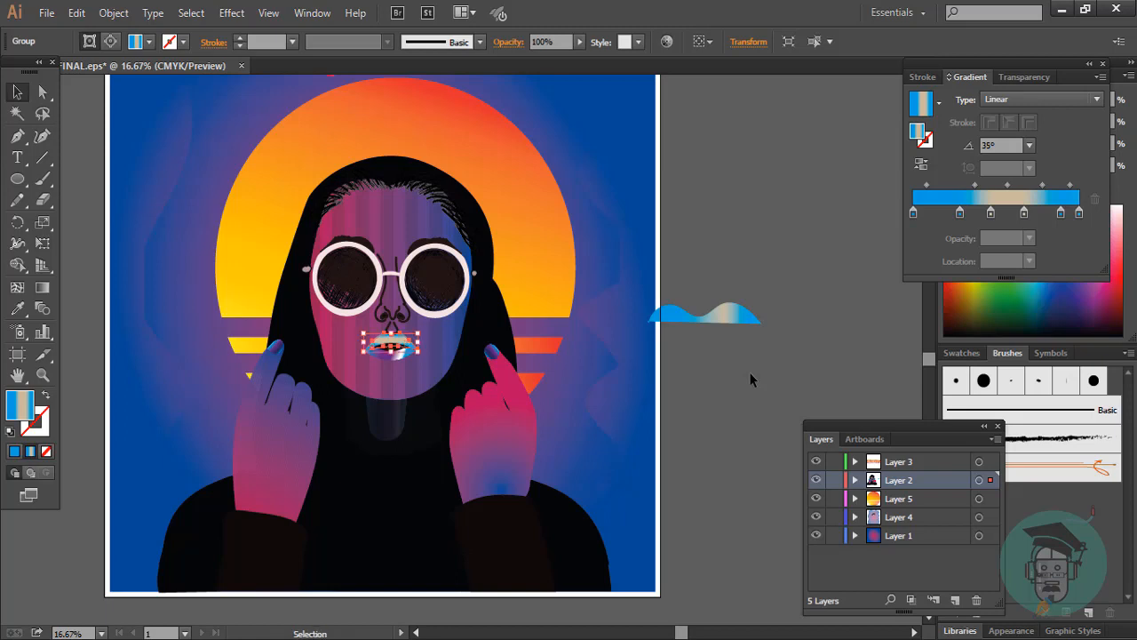
{"action": "left_click", "coordinate": [751, 170]}
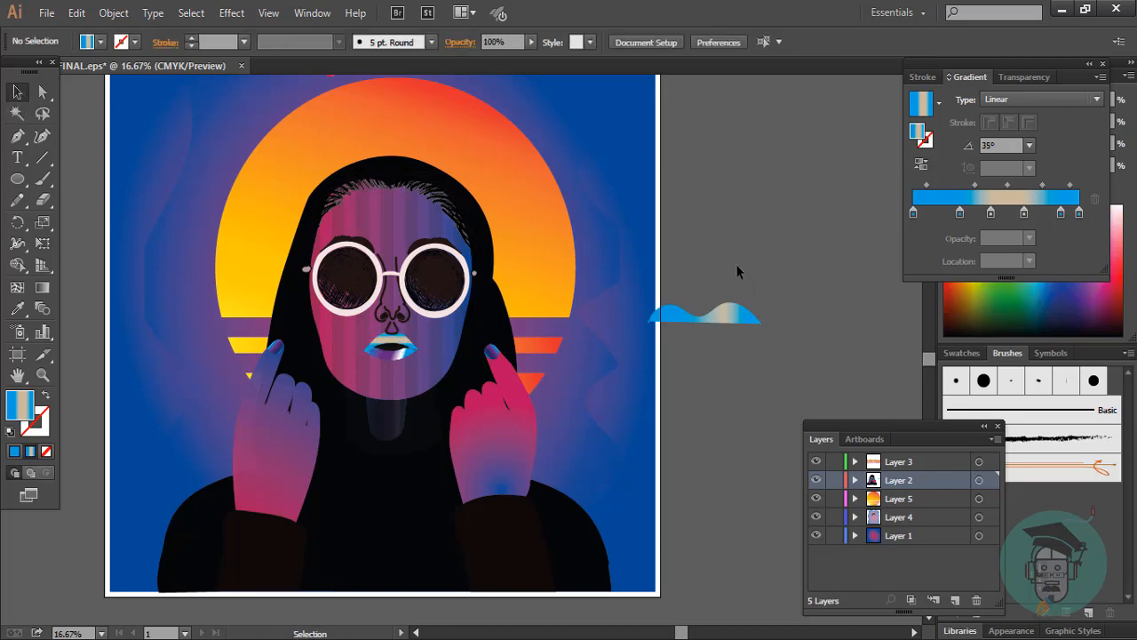
Step: Select the upper lip, try various gradient angles ending at -54°, and deselect it
{"action": "left_click", "coordinate": [400, 343]}
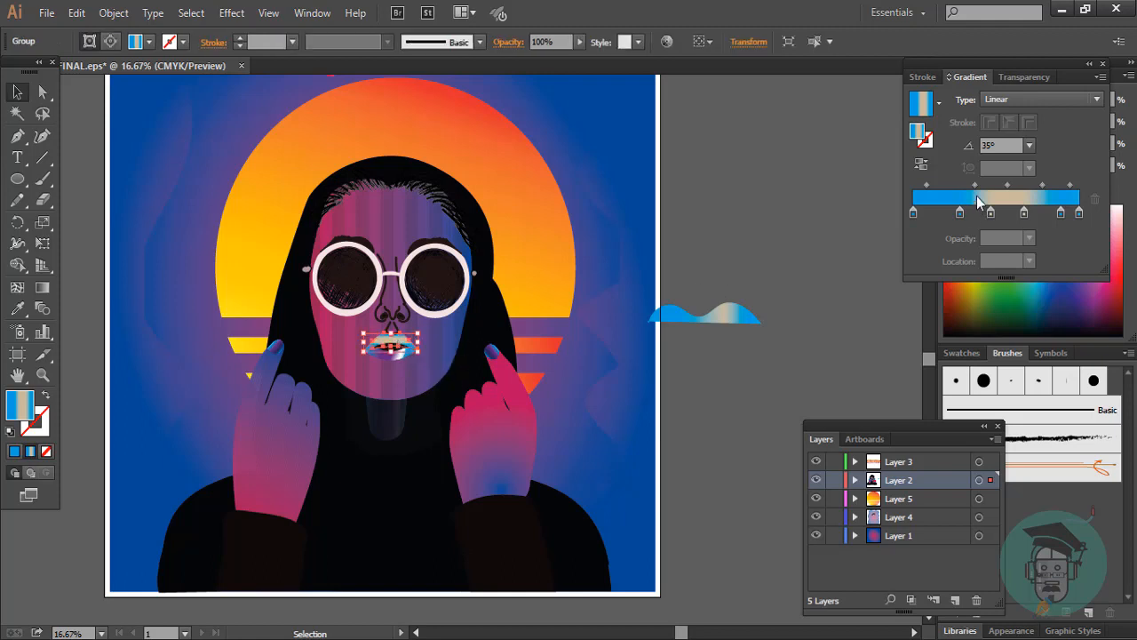
{"action": "scroll", "coordinate": [1012, 142], "scroll_direction": "up", "scroll_amount": 5}
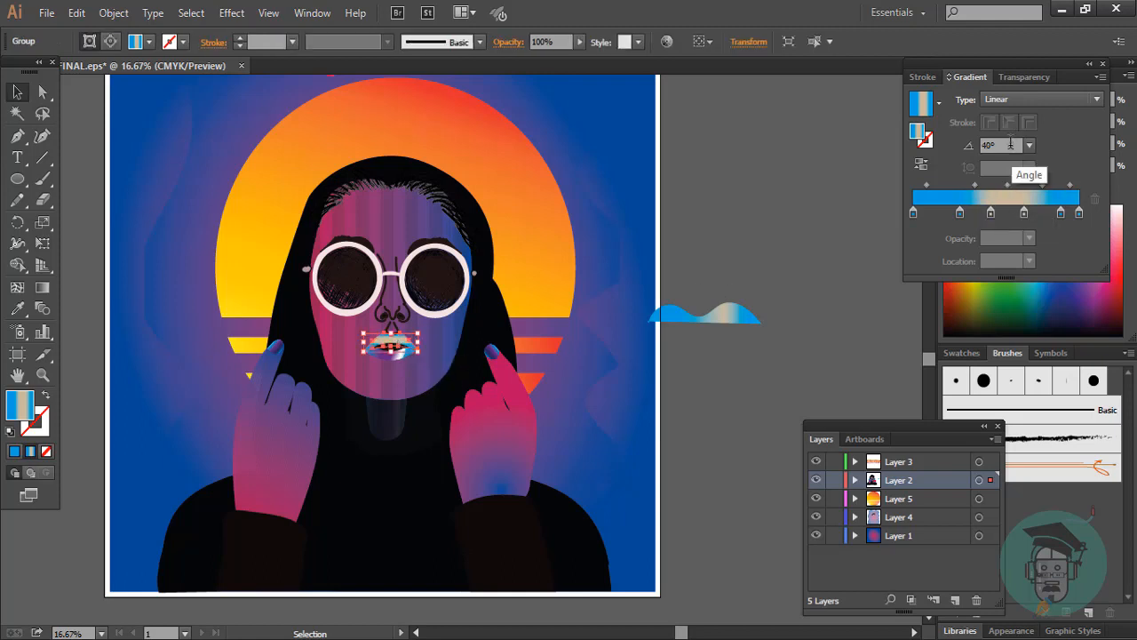
{"action": "scroll", "coordinate": [1010, 144], "scroll_direction": "up", "scroll_amount": 7}
{"action": "scroll", "coordinate": [1010, 144], "scroll_direction": "down", "scroll_amount": 15}
{"action": "scroll", "coordinate": [1010, 144], "scroll_direction": "down", "scroll_amount": 20}
{"action": "scroll", "coordinate": [1010, 144], "scroll_direction": "down", "scroll_amount": 20}
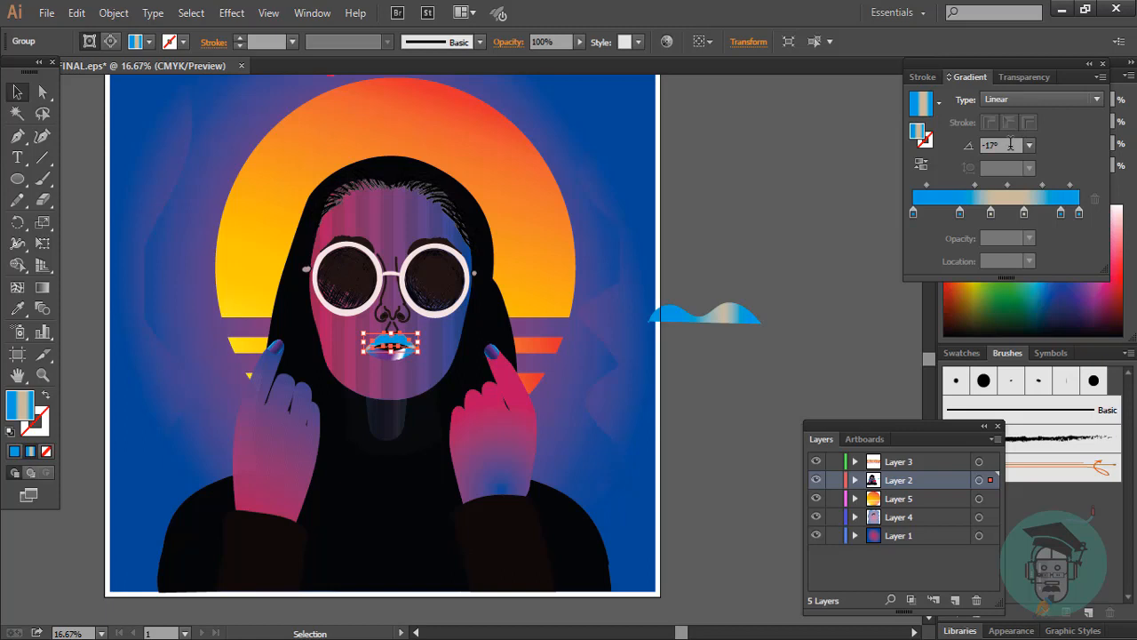
{"action": "scroll", "coordinate": [1010, 144], "scroll_direction": "down", "scroll_amount": 20}
{"action": "left_click", "coordinate": [747, 210]}
Step: Reselect the upper lip and redraw its gradient with the Gradient tool as a narrow beige band angled at about -150.9°
{"action": "left_click", "coordinate": [407, 350]}
{"action": "key", "text": "ctrl+1"}
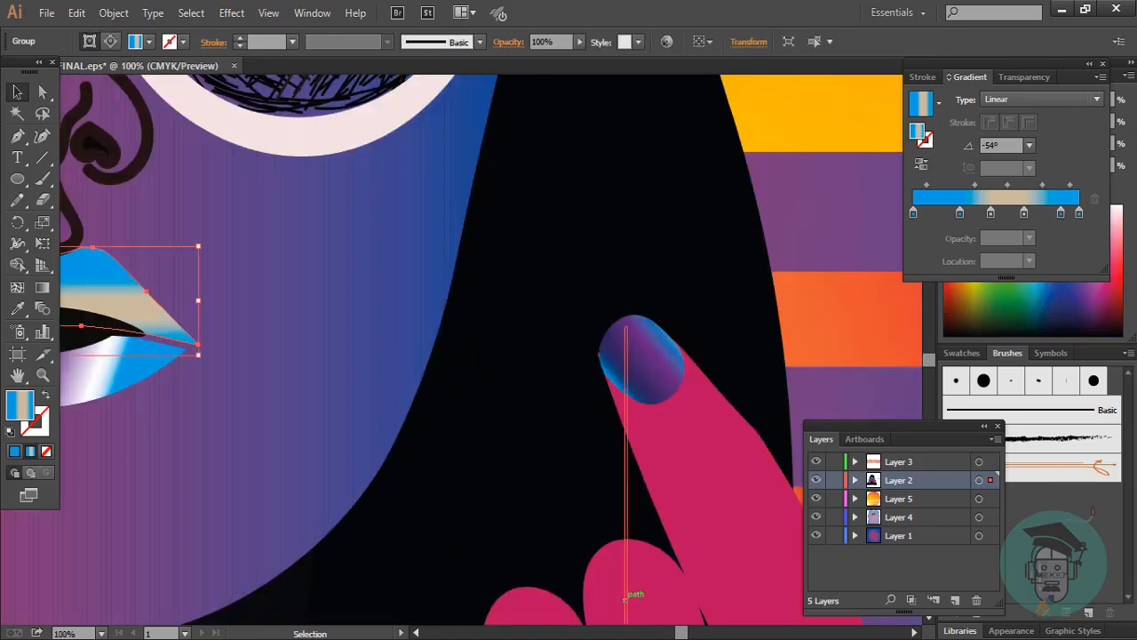
{"action": "left_click_drag", "start_coordinate": [682, 632], "coordinate": [660, 632]}
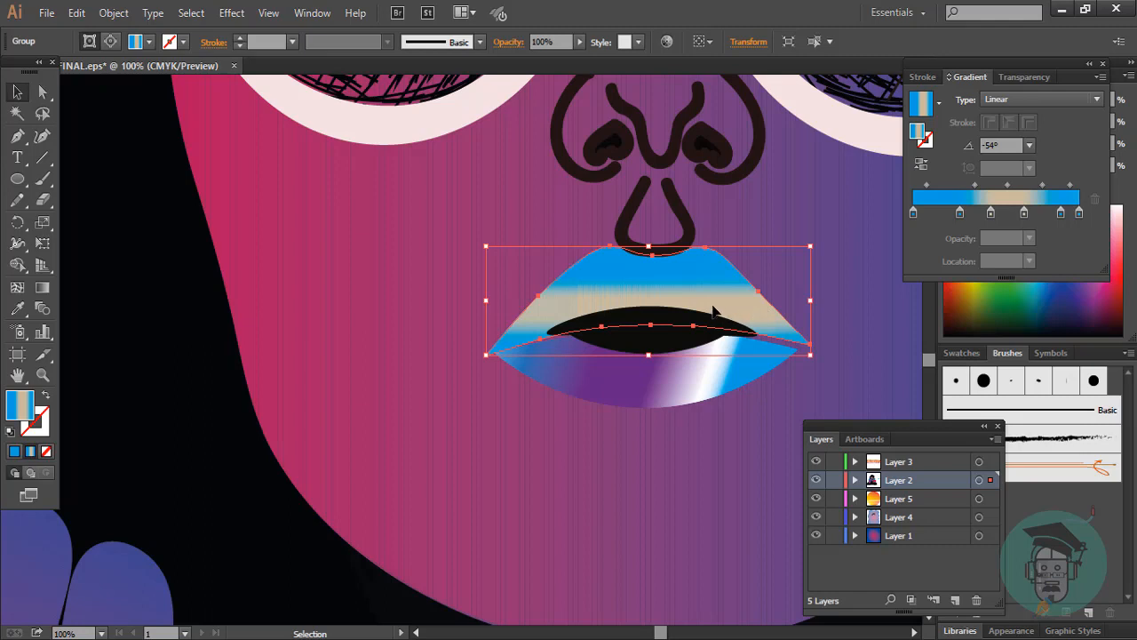
{"action": "key", "text": "g"}
{"action": "mouse_move", "coordinate": [706, 311]}
{"action": "left_mouse_down"}
{"action": "mouse_move", "coordinate": [734, 243]}
{"action": "mouse_move", "coordinate": [716, 316]}
{"action": "left_mouse_up"}
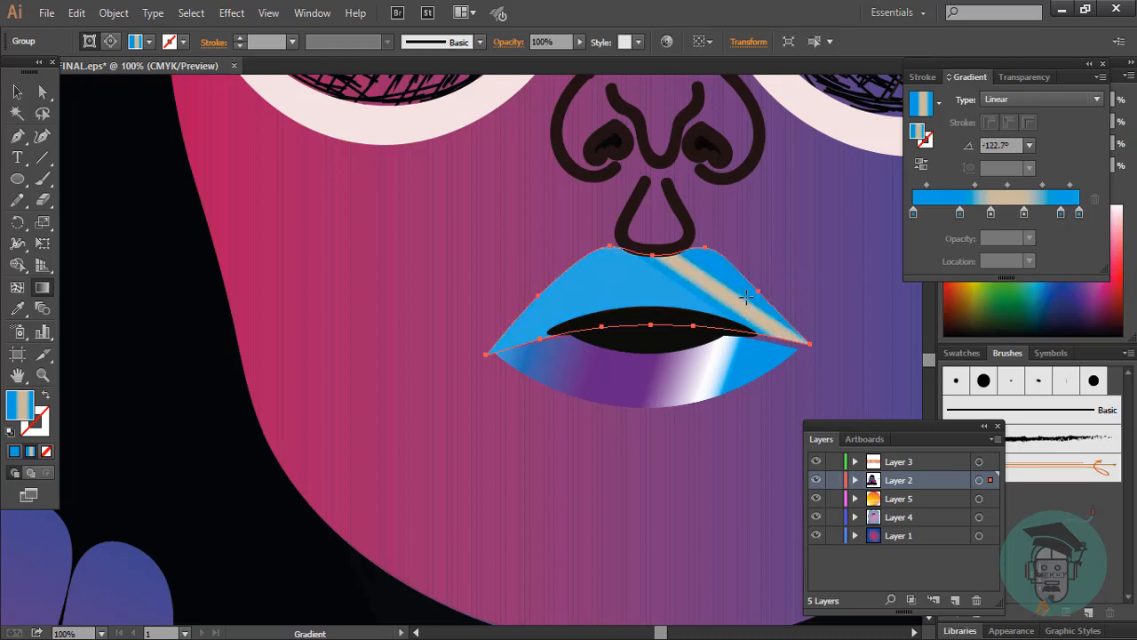
{"action": "left_click_drag", "start_coordinate": [716, 314], "coordinate": [714, 313]}
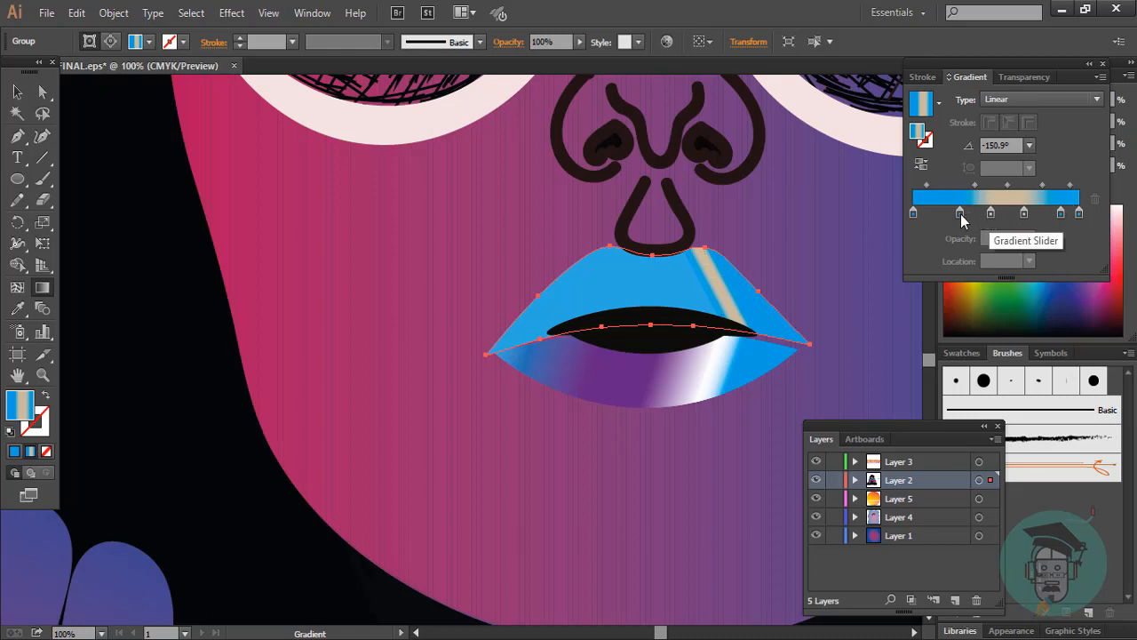
Step: In the upper lip's gradient, remove the second blue stop, place the first beige stop at 40.75%, and set the last beige-to-blue midpoint to 81.58%
{"action": "left_click_drag", "start_coordinate": [960, 214], "coordinate": [983, 222]}
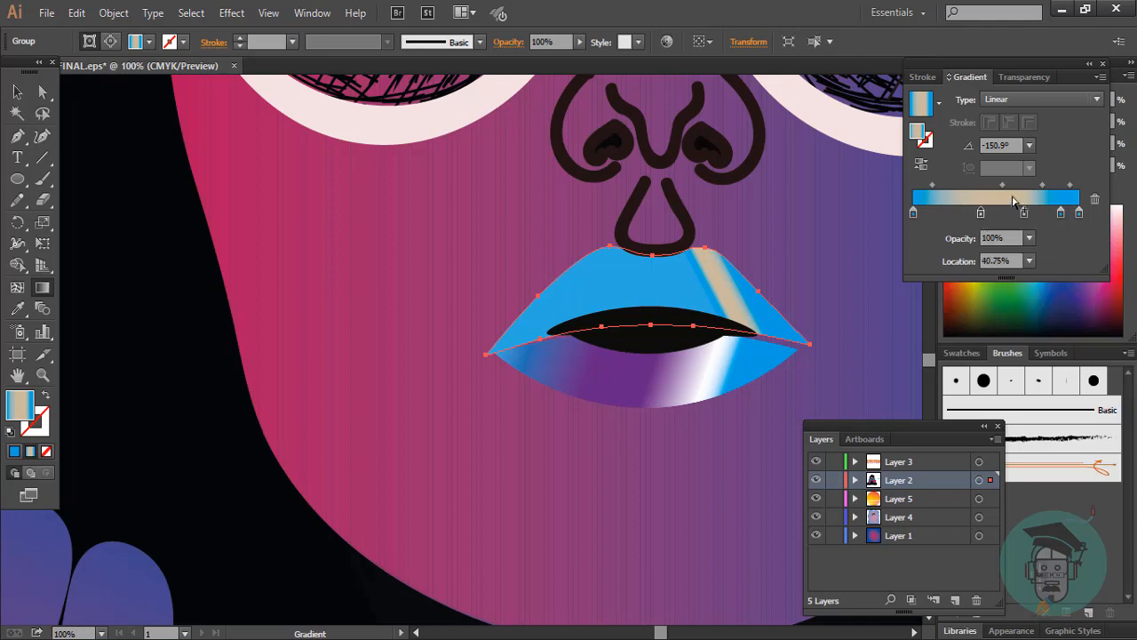
{"action": "mouse_move", "coordinate": [931, 186]}
{"action": "left_mouse_down"}
{"action": "mouse_move", "coordinate": [948, 192]}
{"action": "mouse_move", "coordinate": [938, 192]}
{"action": "left_mouse_up"}
{"action": "left_click_drag", "start_coordinate": [1043, 187], "coordinate": [1037, 187]}
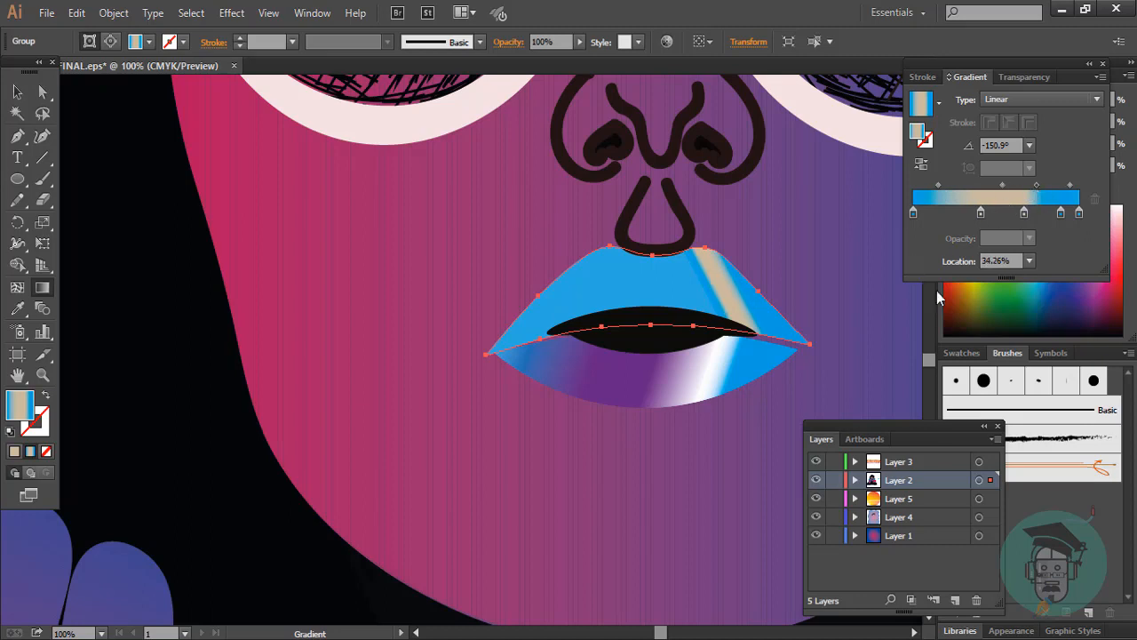
{"action": "left_click_drag", "start_coordinate": [1037, 187], "coordinate": [1065, 208]}
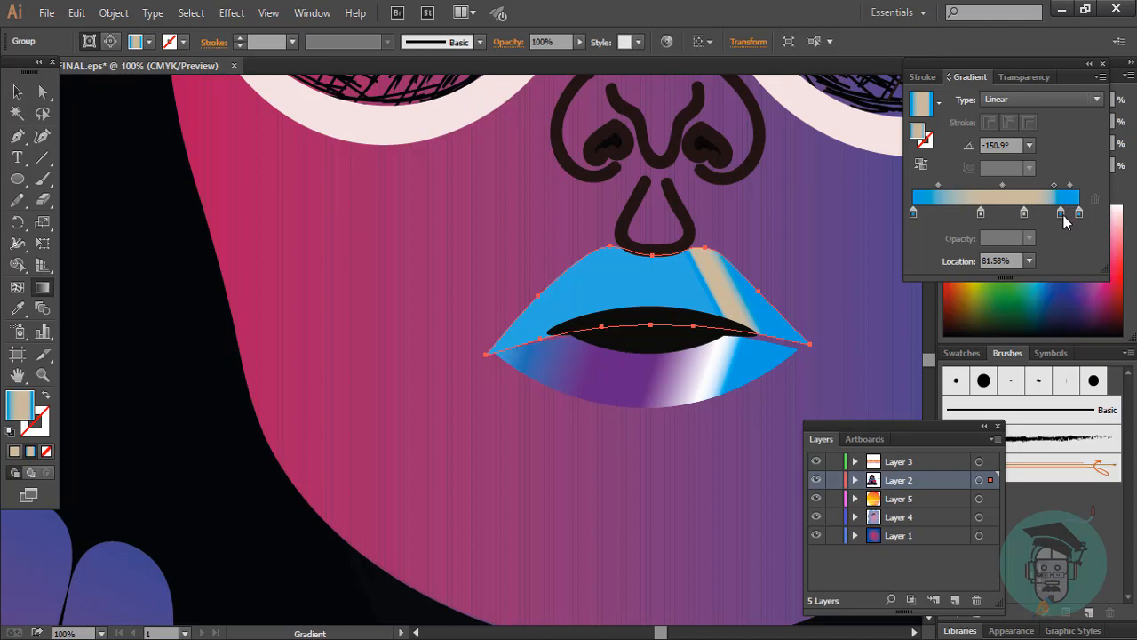
Step: Raise the upper lip's gradient angle beyond -142° and deselect the lip with the Selection tool
{"action": "scroll", "coordinate": [744, 304], "scroll_direction": "up", "scroll_amount": 2}
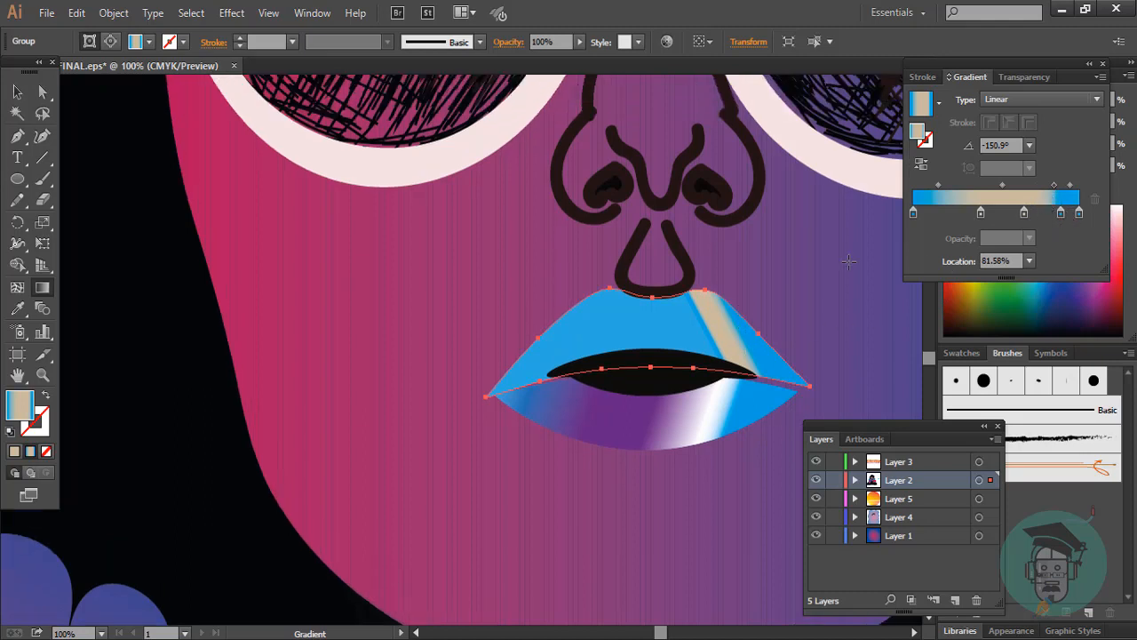
{"action": "scroll", "coordinate": [1016, 144], "scroll_direction": "up", "scroll_amount": 4}
{"action": "scroll", "coordinate": [1016, 144], "scroll_direction": "up", "scroll_amount": 5}
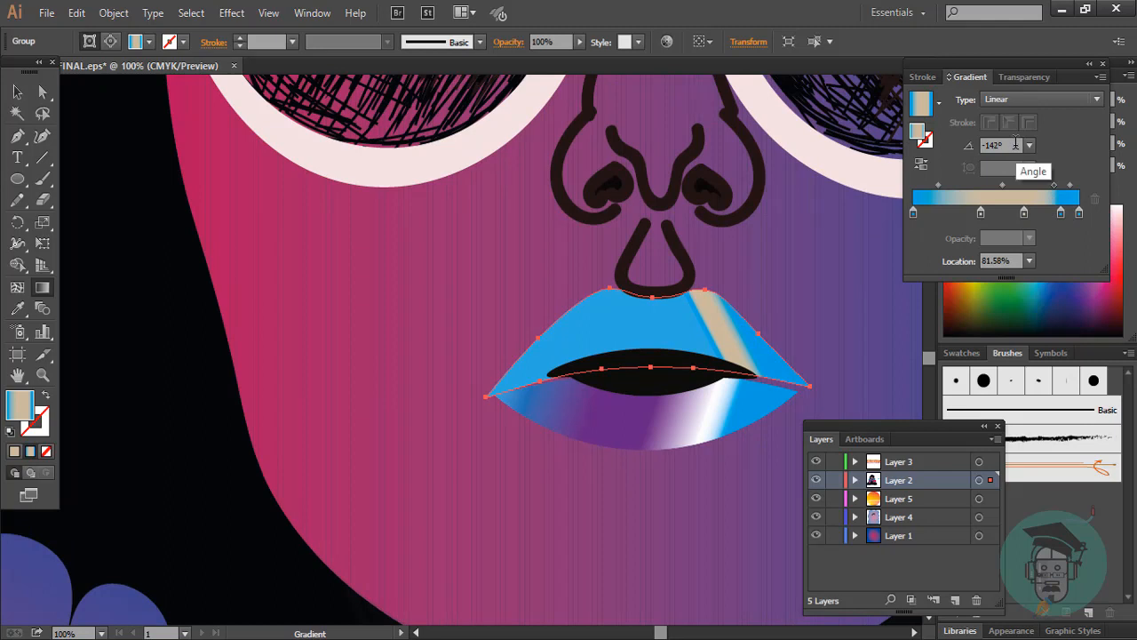
{"action": "scroll", "coordinate": [1016, 144], "scroll_direction": "up", "scroll_amount": 11}
{"action": "scroll", "coordinate": [1013, 145], "scroll_direction": "up", "scroll_amount": 4}
{"action": "scroll", "coordinate": [1013, 145], "scroll_direction": "up", "scroll_amount": 6}
{"action": "left_click", "coordinate": [17, 91]}
{"action": "left_click", "coordinate": [78, 140]}
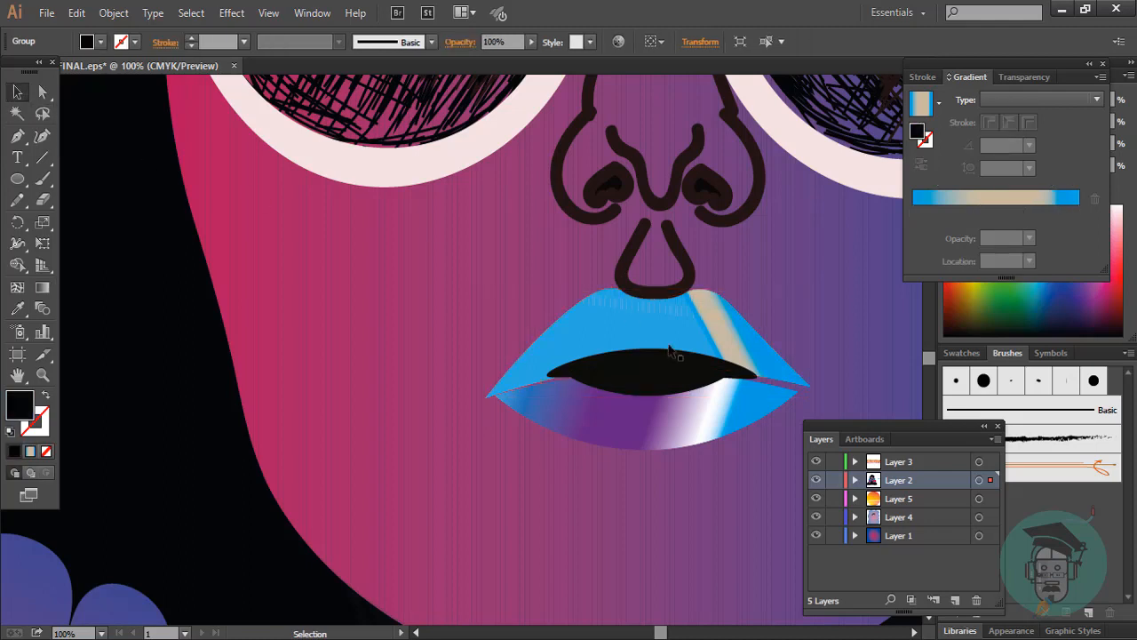
Step: Select and deselect the lower lip, and examine the whole portrait from the Lifestyle title down to the hands
{"action": "left_click", "coordinate": [764, 397]}
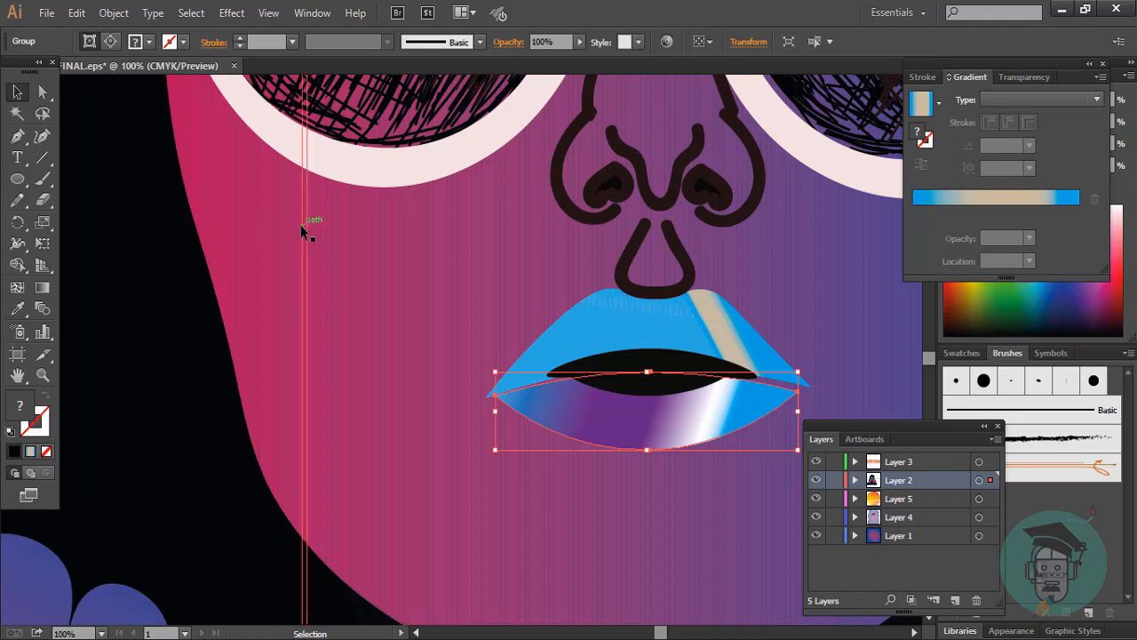
{"action": "key", "text": "ctrl+minus"}
{"action": "key", "text": "ctrl+minus"}
{"action": "key", "text": "ctrl+minus"}
{"action": "key", "text": "ctrl+minus"}
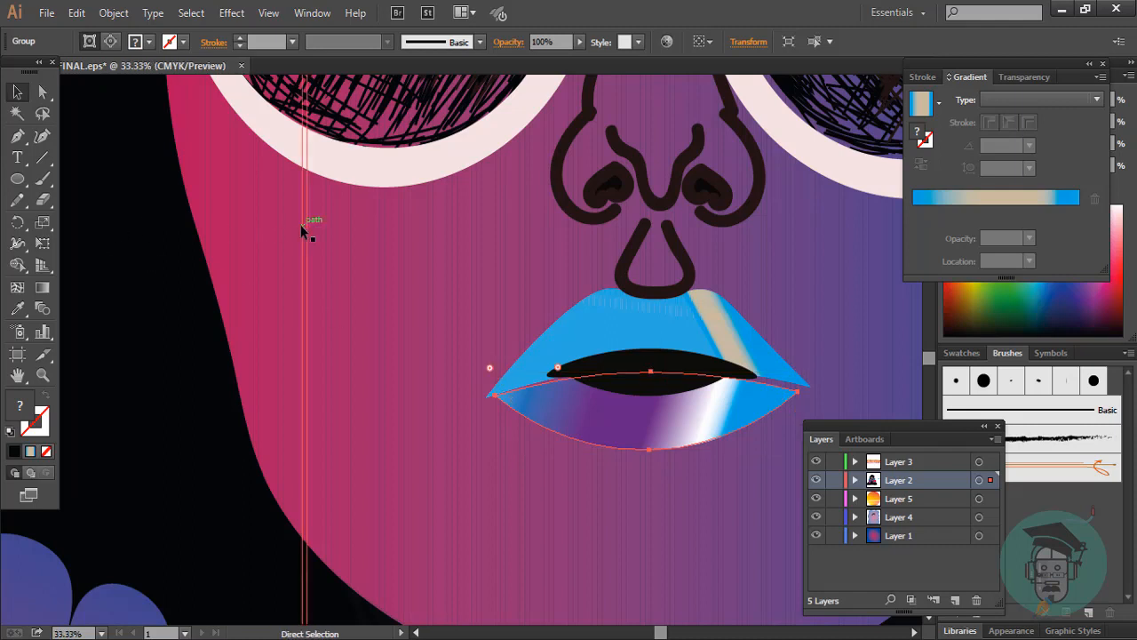
{"action": "left_click", "coordinate": [67, 266]}
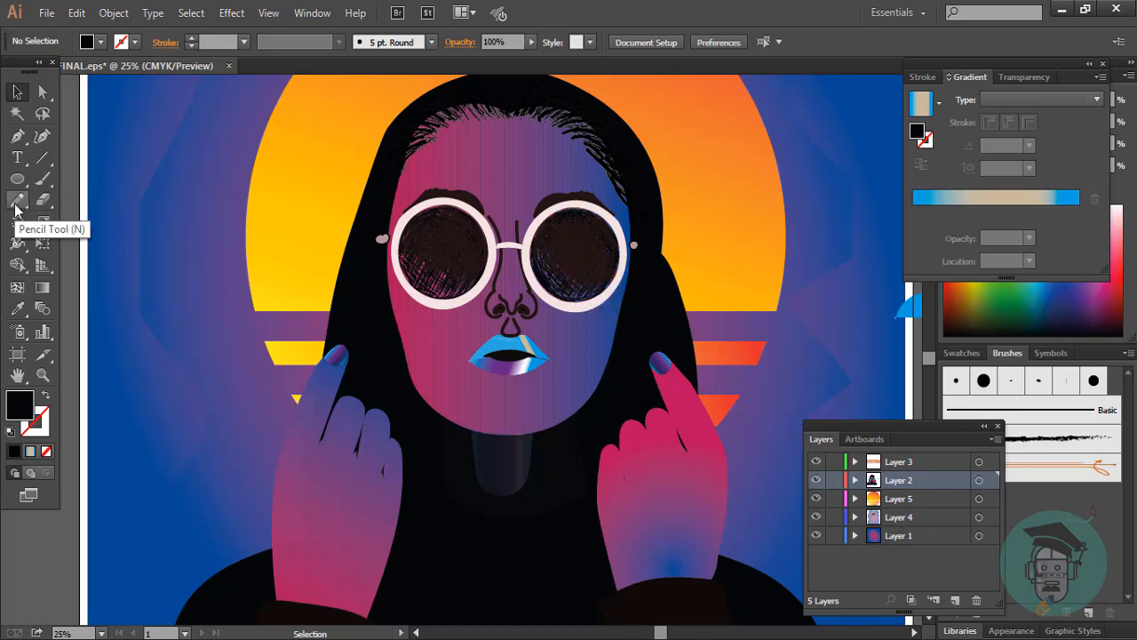
{"action": "left_click_drag", "start_coordinate": [18, 204], "coordinate": [103, 207]}
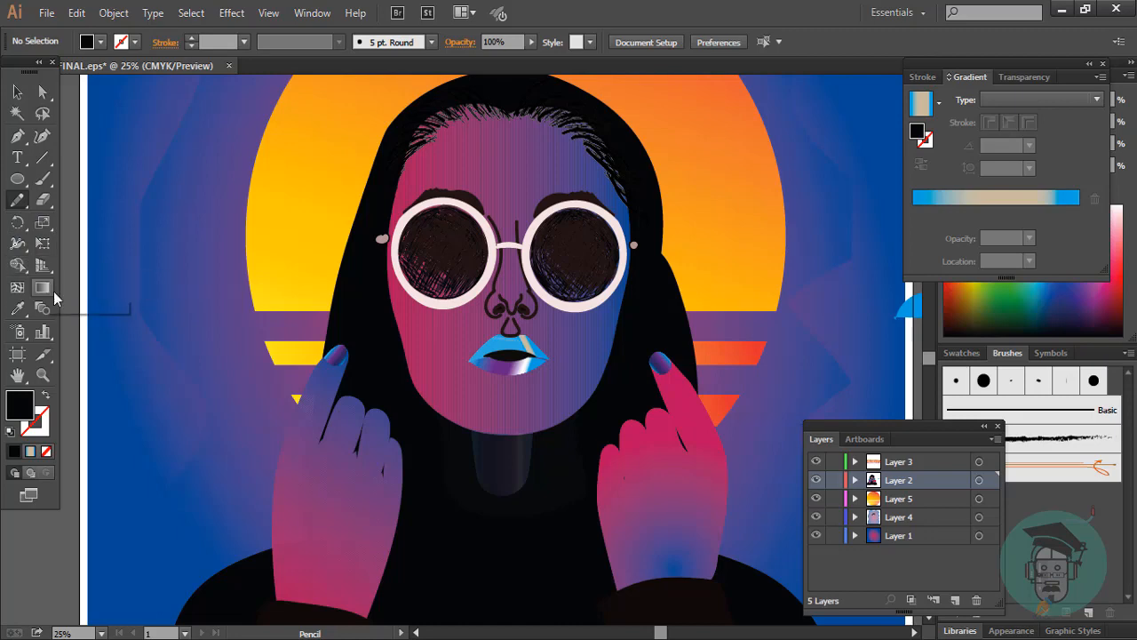
{"action": "scroll", "coordinate": [88, 301], "scroll_direction": "down", "scroll_amount": 2}
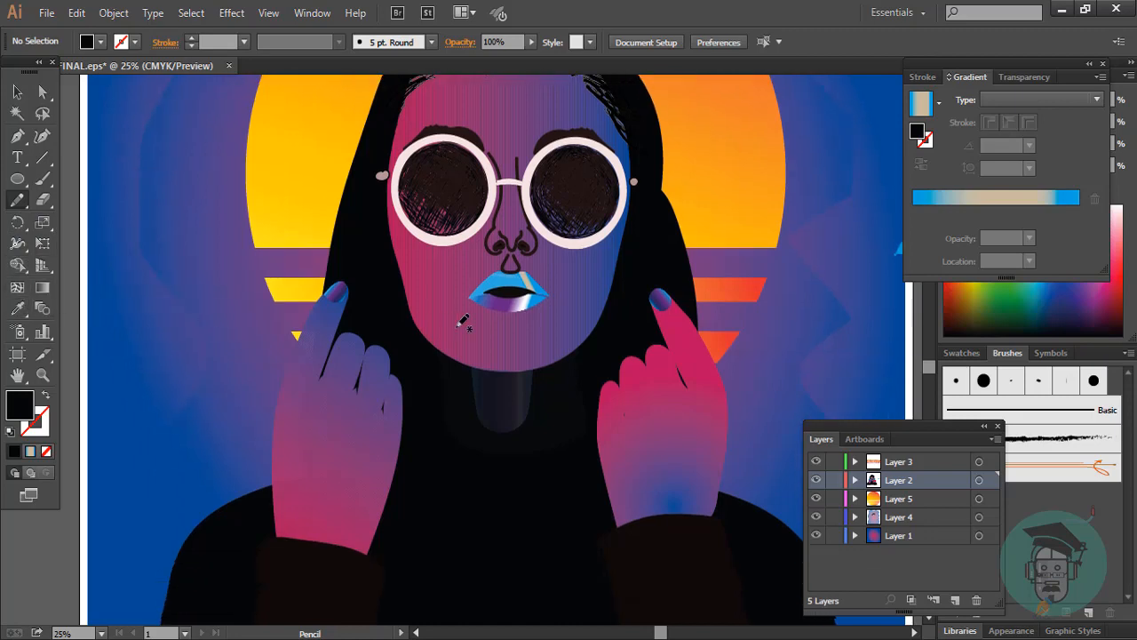
{"action": "scroll", "coordinate": [463, 320], "scroll_direction": "up", "scroll_amount": 10}
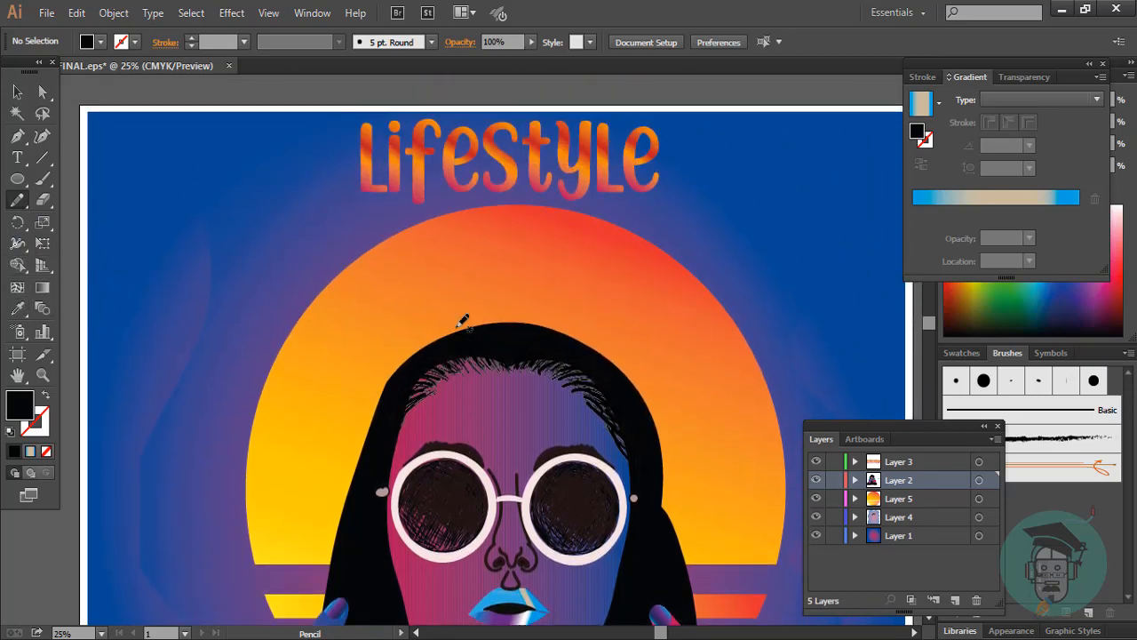
{"action": "scroll", "coordinate": [463, 320], "scroll_direction": "down", "scroll_amount": 9}
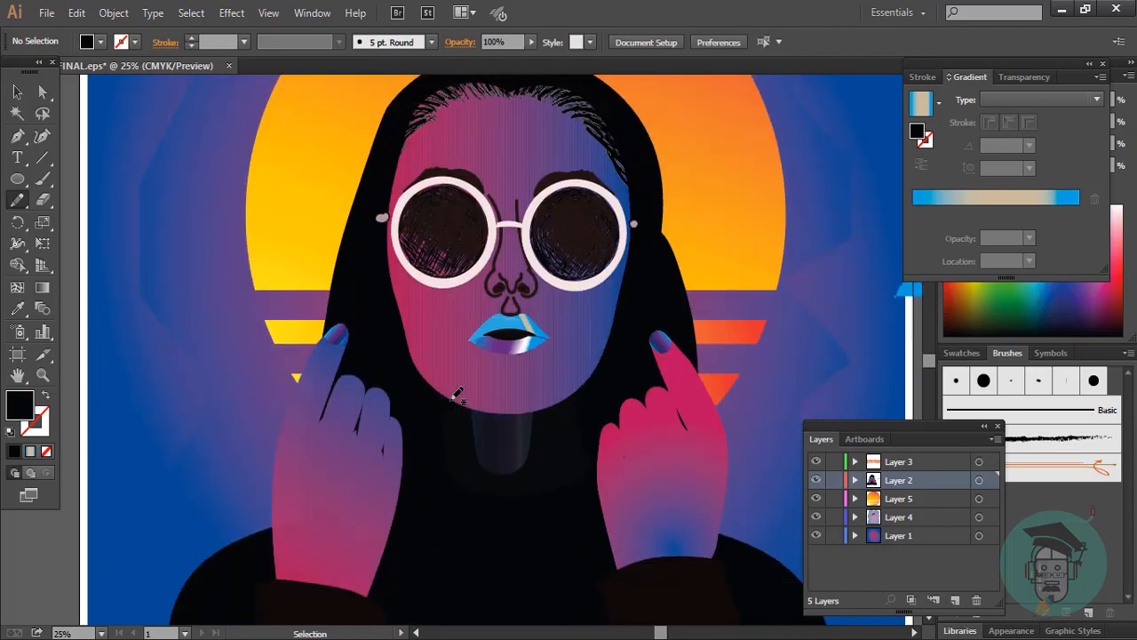
{"action": "scroll", "coordinate": [456, 394], "scroll_direction": "down", "scroll_amount": 2}
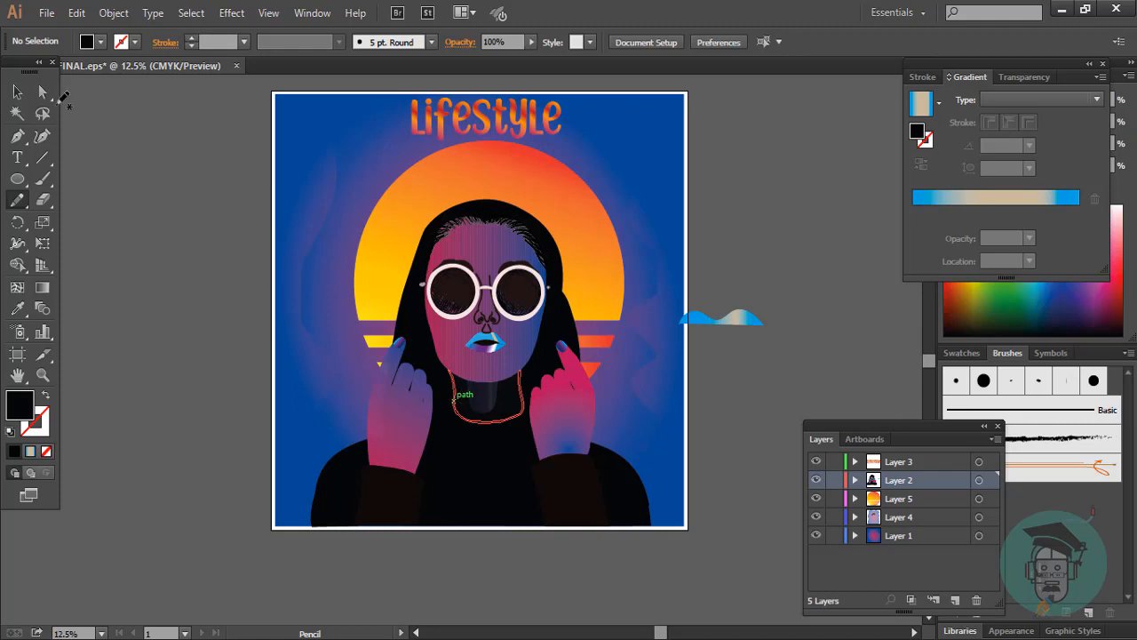
Step: Delete the wavy blue-and-beige gradient shape lying outside the artboard beside the portrait
{"action": "left_click", "coordinate": [17, 92]}
{"action": "left_click_drag", "start_coordinate": [727, 282], "coordinate": [791, 391]}
{"action": "key", "text": "Delete"}
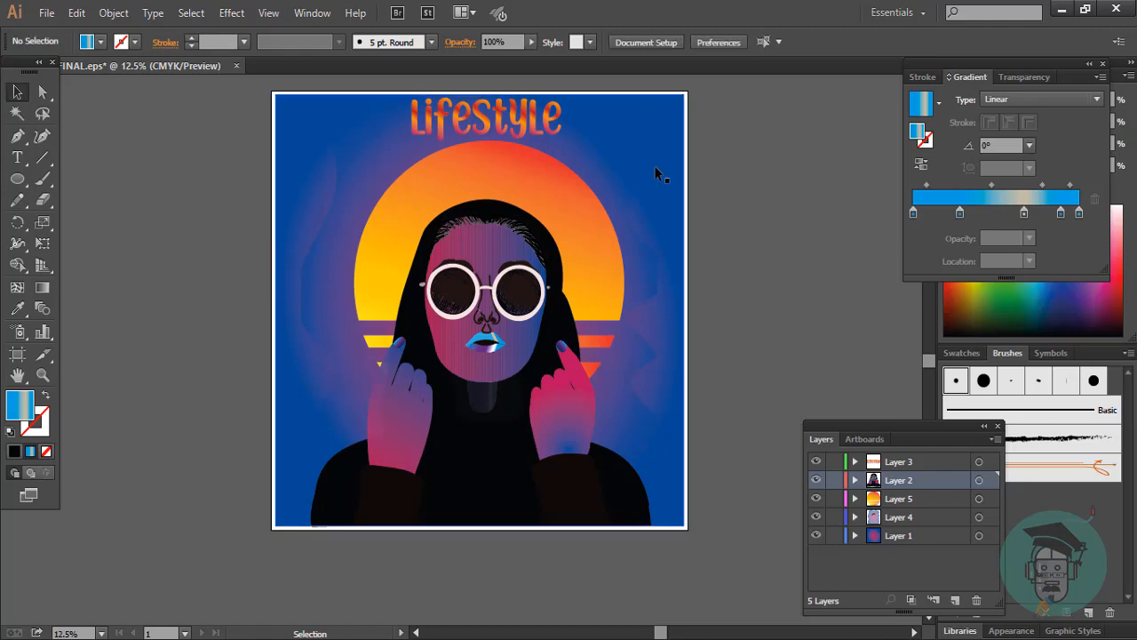
Step: Make Layer 5 active and draw a small curved shape with the Pen tool on the empty canvas beside the artboard
{"action": "left_click", "coordinate": [902, 499]}
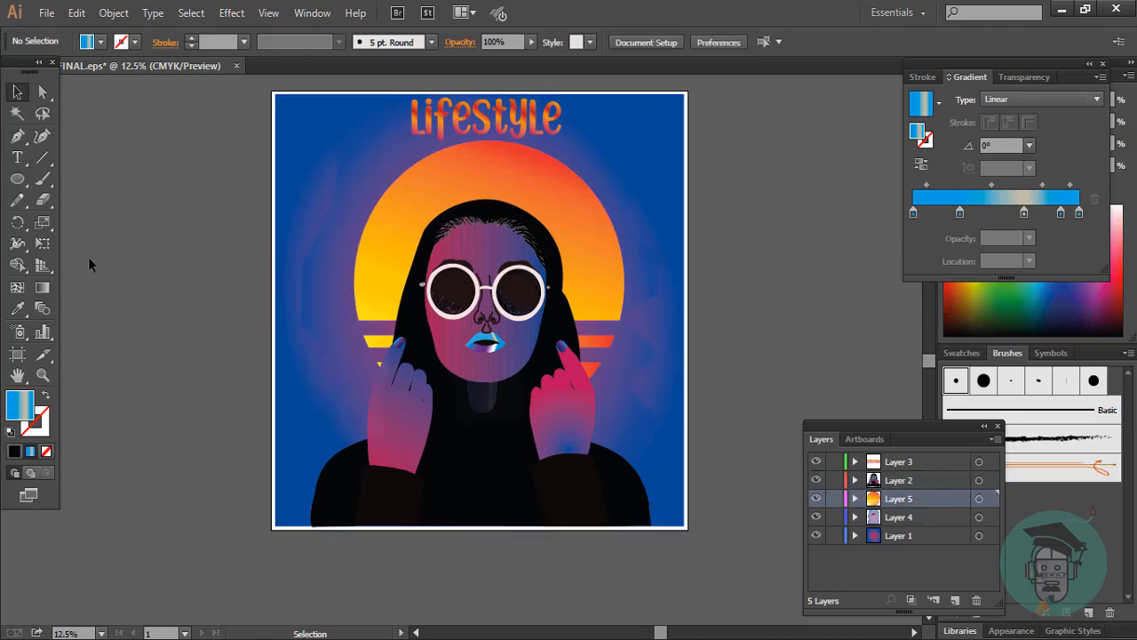
{"action": "left_click", "coordinate": [15, 181]}
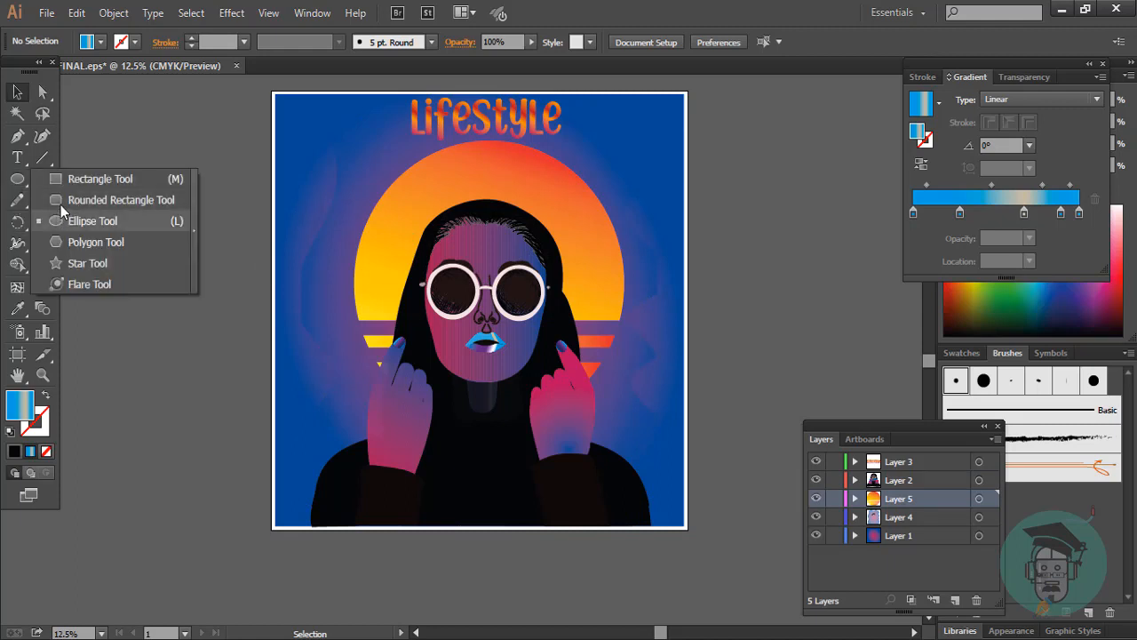
{"action": "left_click", "coordinate": [17, 144]}
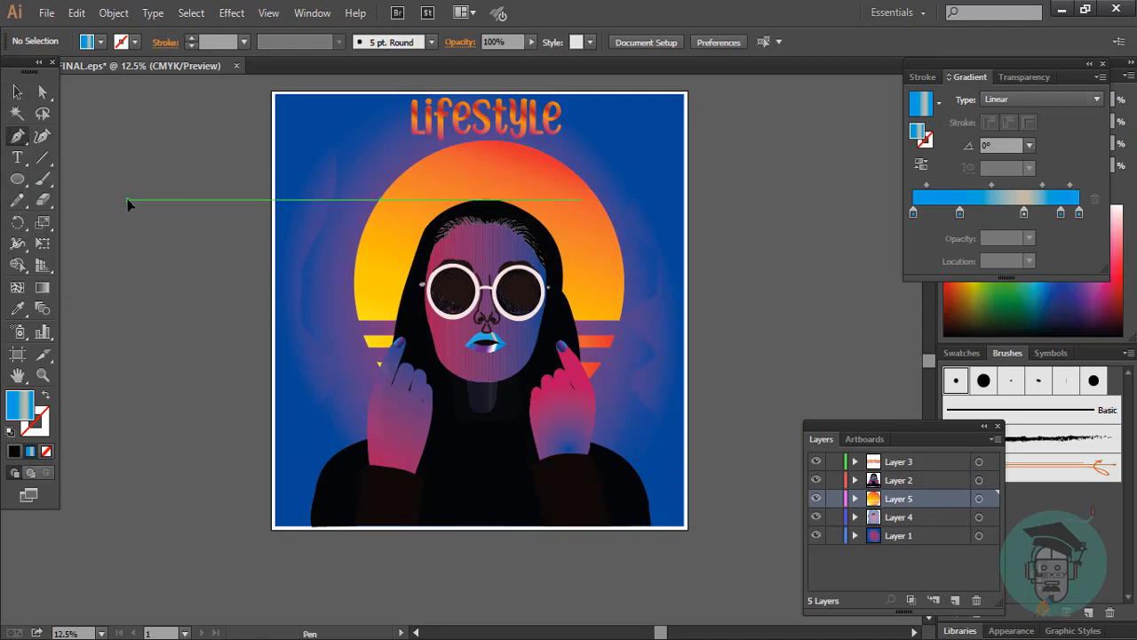
{"action": "left_click", "coordinate": [130, 198]}
{"action": "left_click_drag", "start_coordinate": [160, 195], "coordinate": [175, 207]}
{"action": "mouse_move", "coordinate": [190, 233]}
{"action": "left_mouse_down"}
{"action": "mouse_move", "coordinate": [231, 258]}
{"action": "mouse_move", "coordinate": [180, 263]}
{"action": "mouse_move", "coordinate": [222, 258]}
{"action": "mouse_move", "coordinate": [211, 249]}
{"action": "left_mouse_up"}
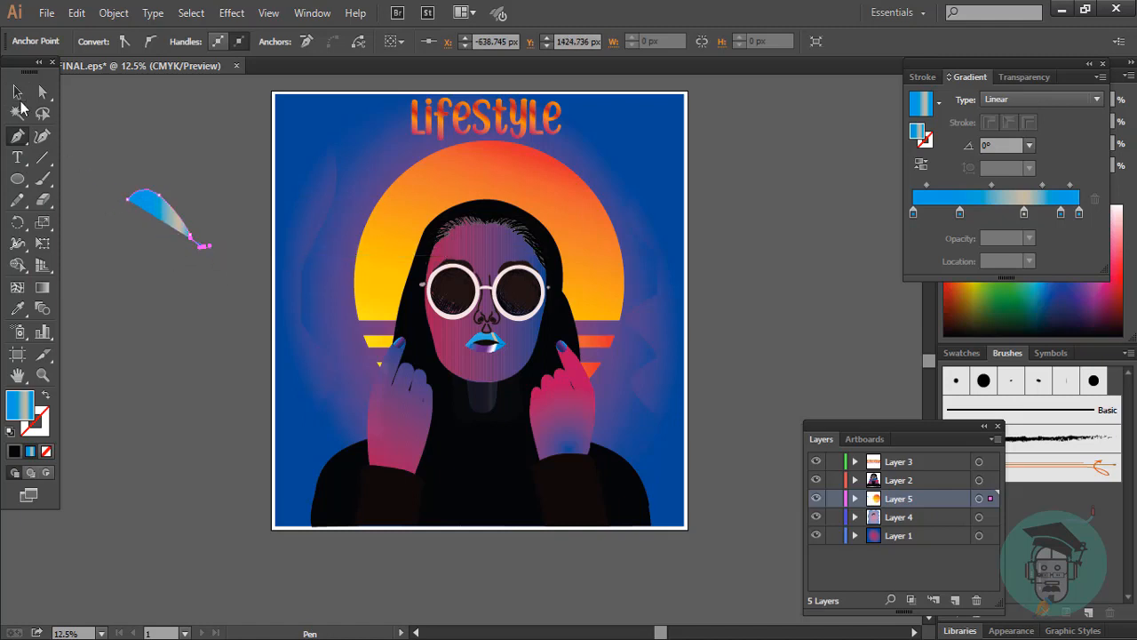
Step: Undo the last pen segment and delete the small curved shape beside the artboard
{"action": "key", "text": "v"}
{"action": "key", "text": "ctrl+z"}
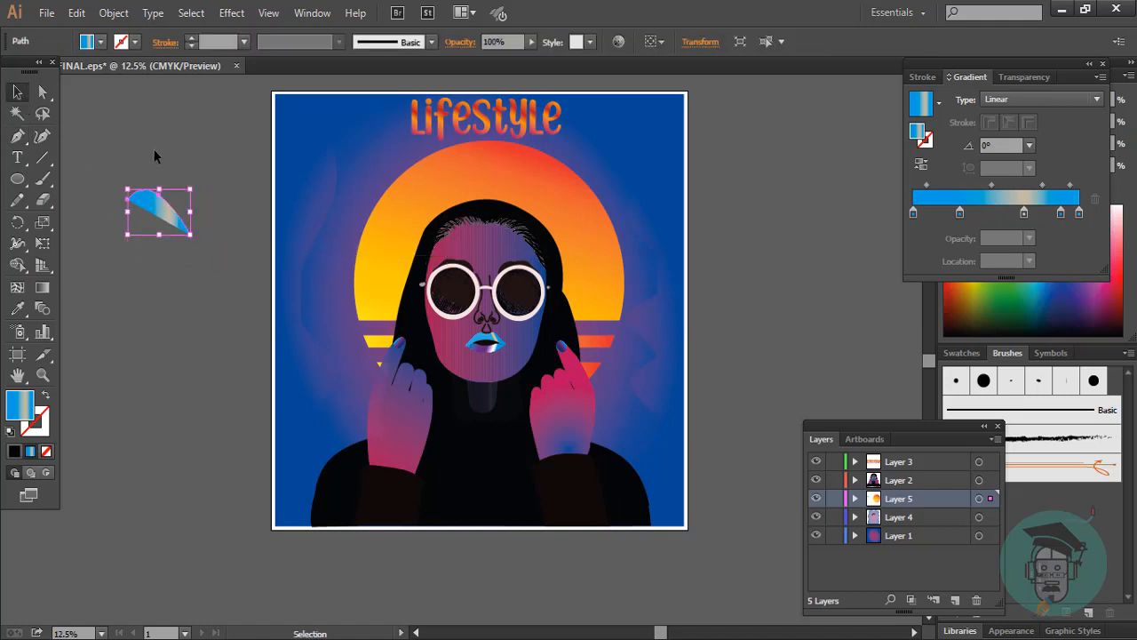
{"action": "key", "text": "Delete"}
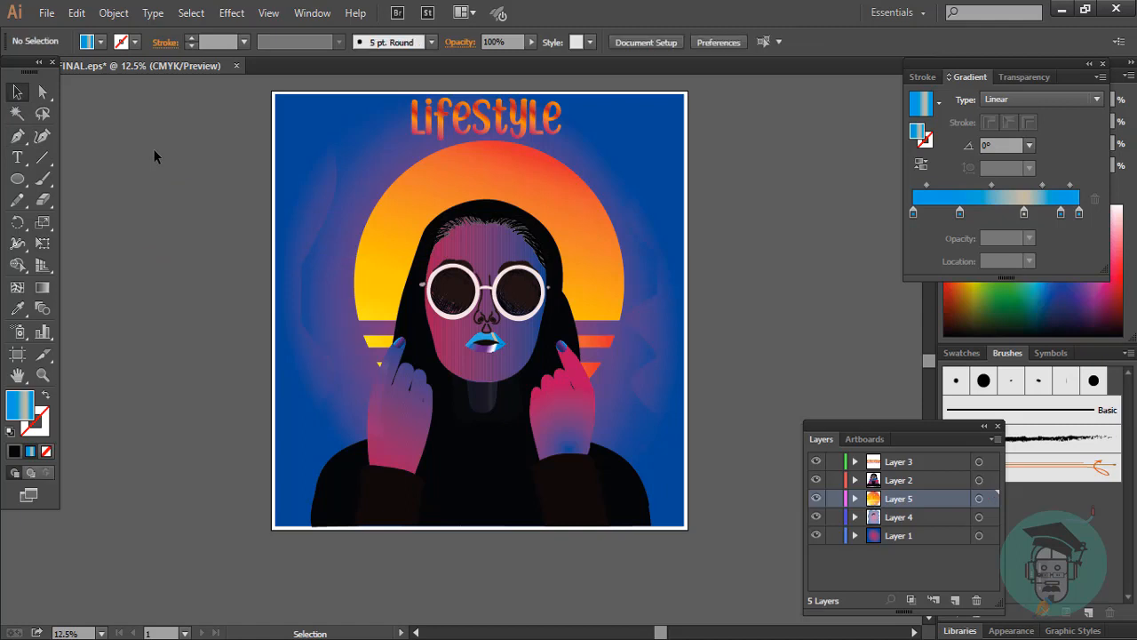